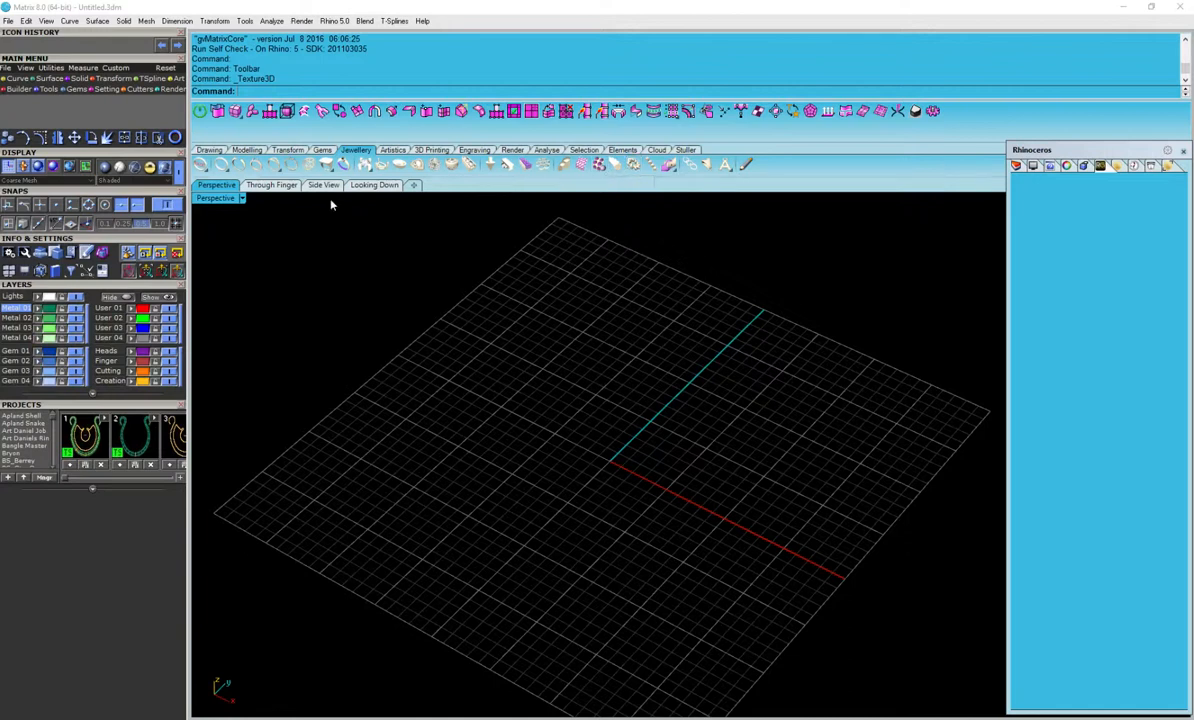
Create a ring rail in USA size 7
{"action": "right_click_drag", "start_coordinate": [222, 230], "coordinate": [230, 231]}
{"action": "left_click", "coordinate": [175, 138]}
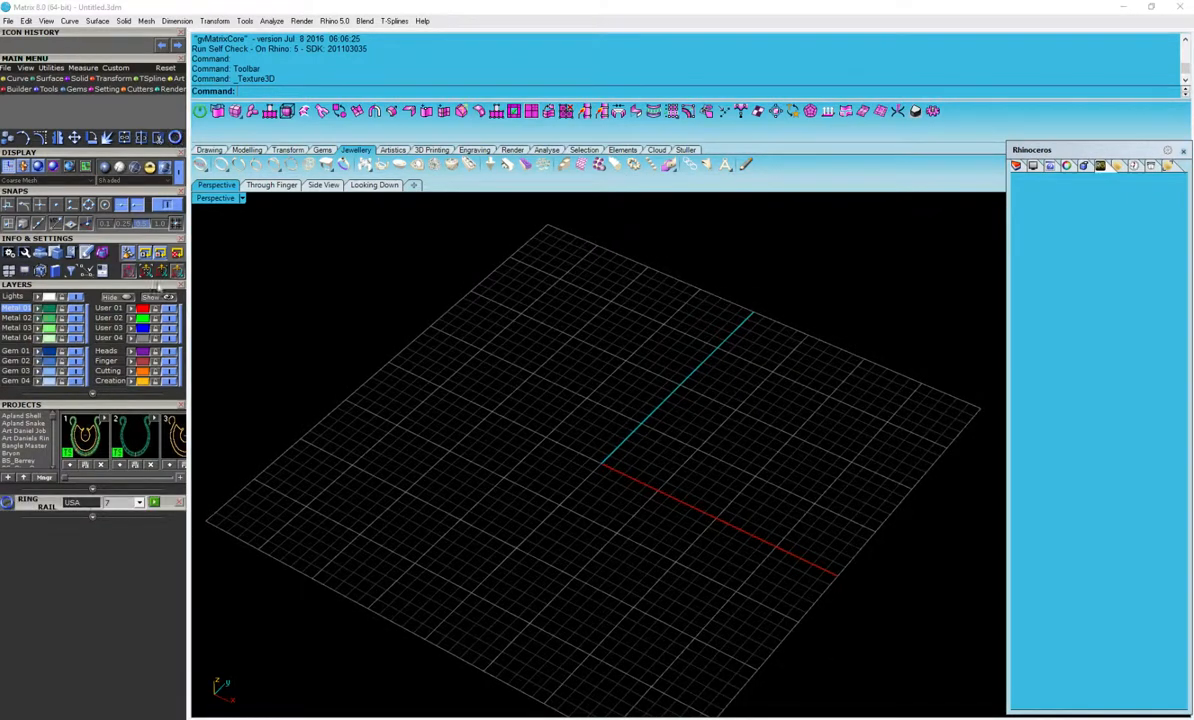
{"action": "left_click", "coordinate": [155, 503]}
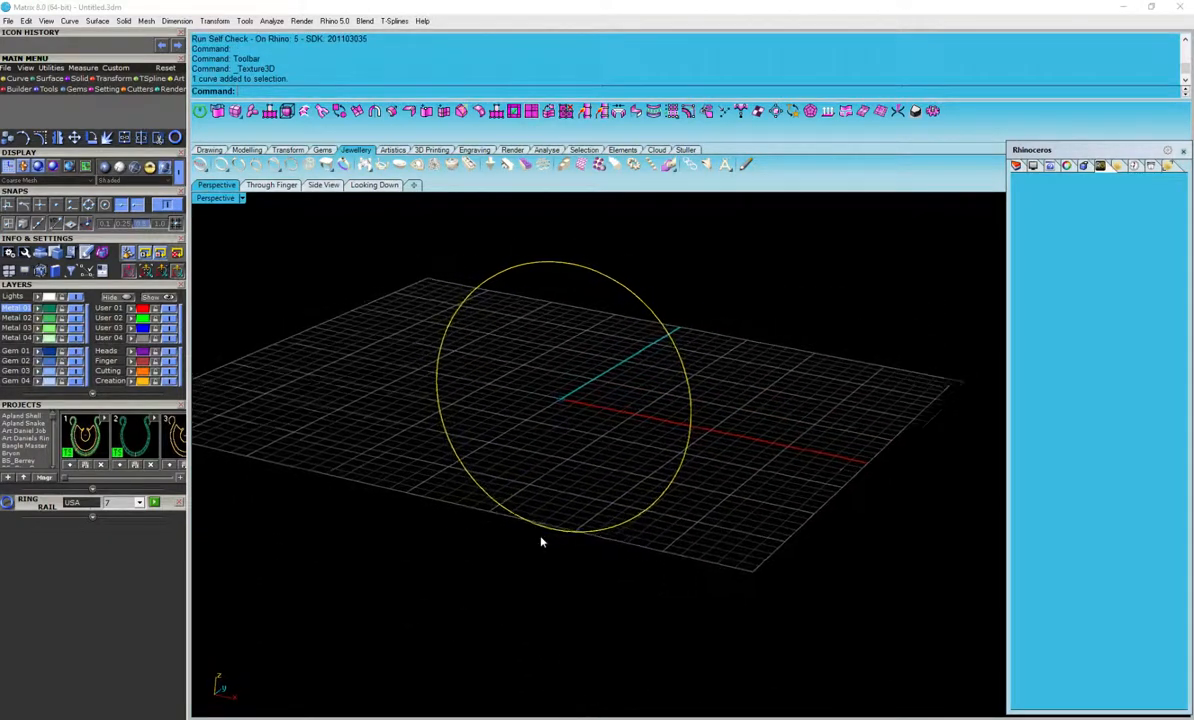
Place a half-round profile on the bottom of the ring rail, narrow its width and reduce its height to about 2.1 mm
{"action": "right_click_drag", "start_coordinate": [541, 542], "coordinate": [575, 532]}
{"action": "key", "text": "F6"}
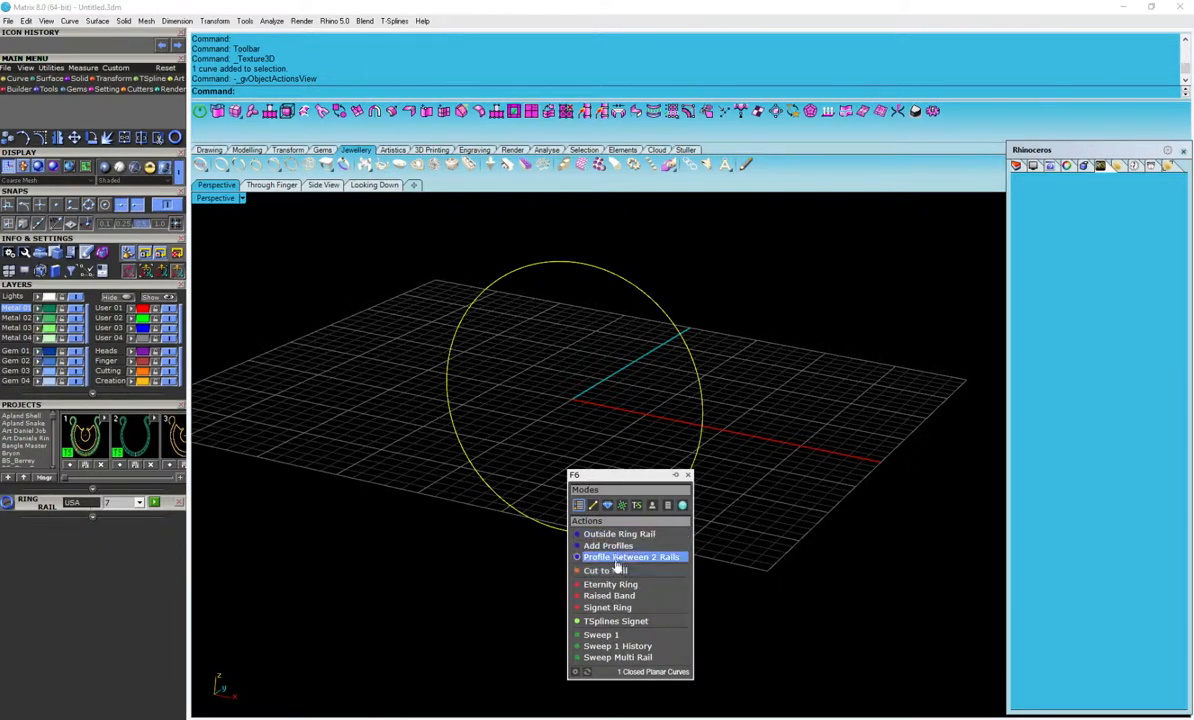
{"action": "left_click", "coordinate": [615, 557]}
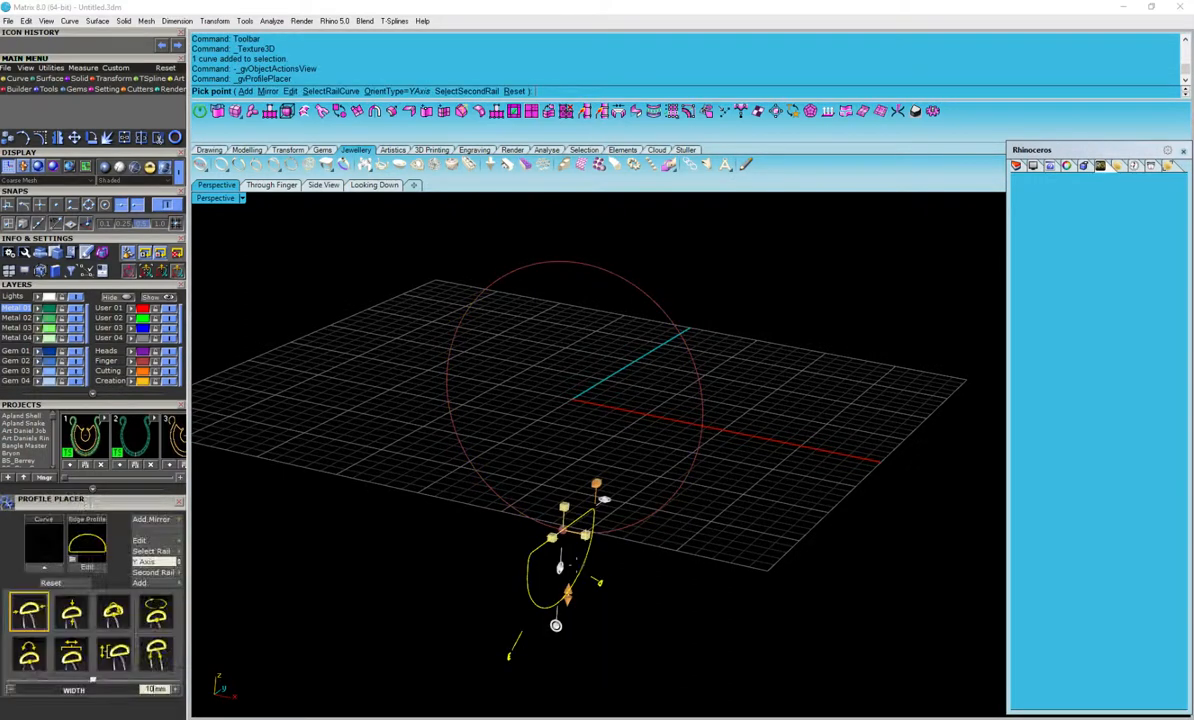
{"action": "right_click_drag", "start_coordinate": [637, 587], "coordinate": [510, 540]}
{"action": "scroll", "coordinate": [653, 590], "scroll_direction": "up", "scroll_amount": 5}
{"action": "right_click_drag", "start_coordinate": [680, 545], "coordinate": [733, 525]}
{"action": "right_click_drag", "start_coordinate": [701, 468], "coordinate": [652, 412]}
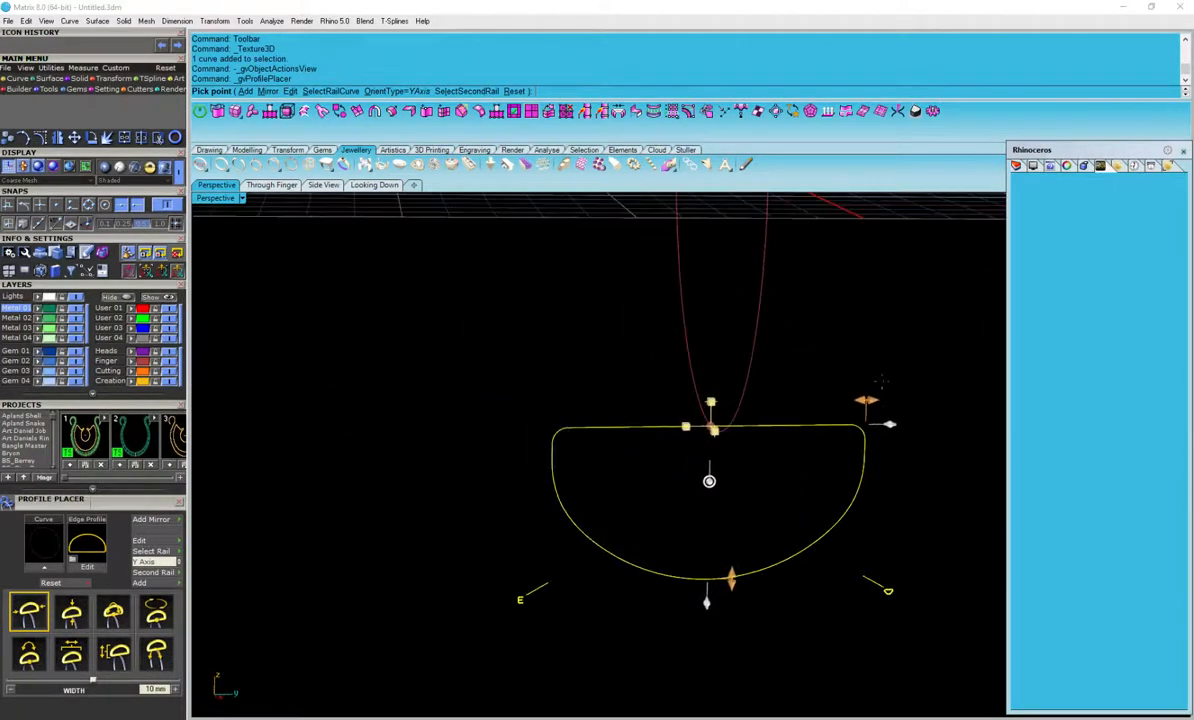
{"action": "left_click_drag", "start_coordinate": [866, 401], "coordinate": [836, 401]}
{"action": "left_click_drag", "start_coordinate": [730, 578], "coordinate": [733, 490]}
{"action": "right_click_drag", "start_coordinate": [836, 520], "coordinate": [637, 568]}
{"action": "right_click", "coordinate": [705, 446]}
Sweep the half-round profile along the ring rail with Sweep 1, using Freeform style without simplification
{"action": "left_click", "coordinate": [705, 450]}
{"action": "key", "text": "F6"}
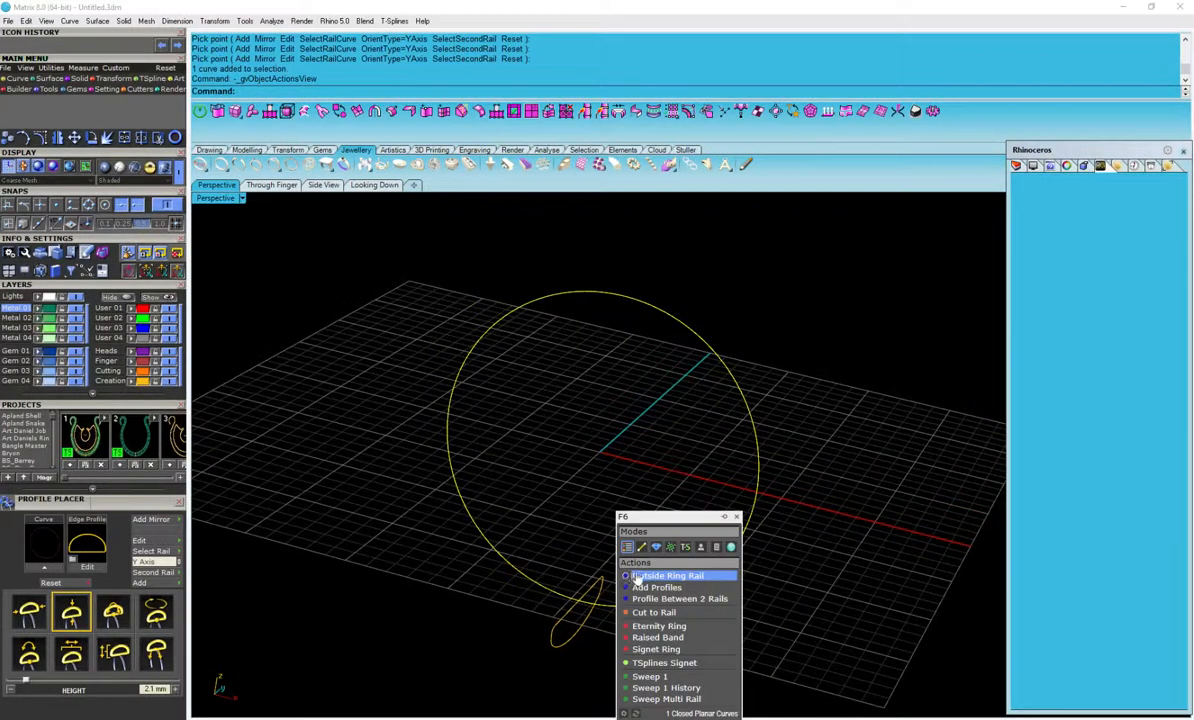
{"action": "left_click", "coordinate": [656, 676]}
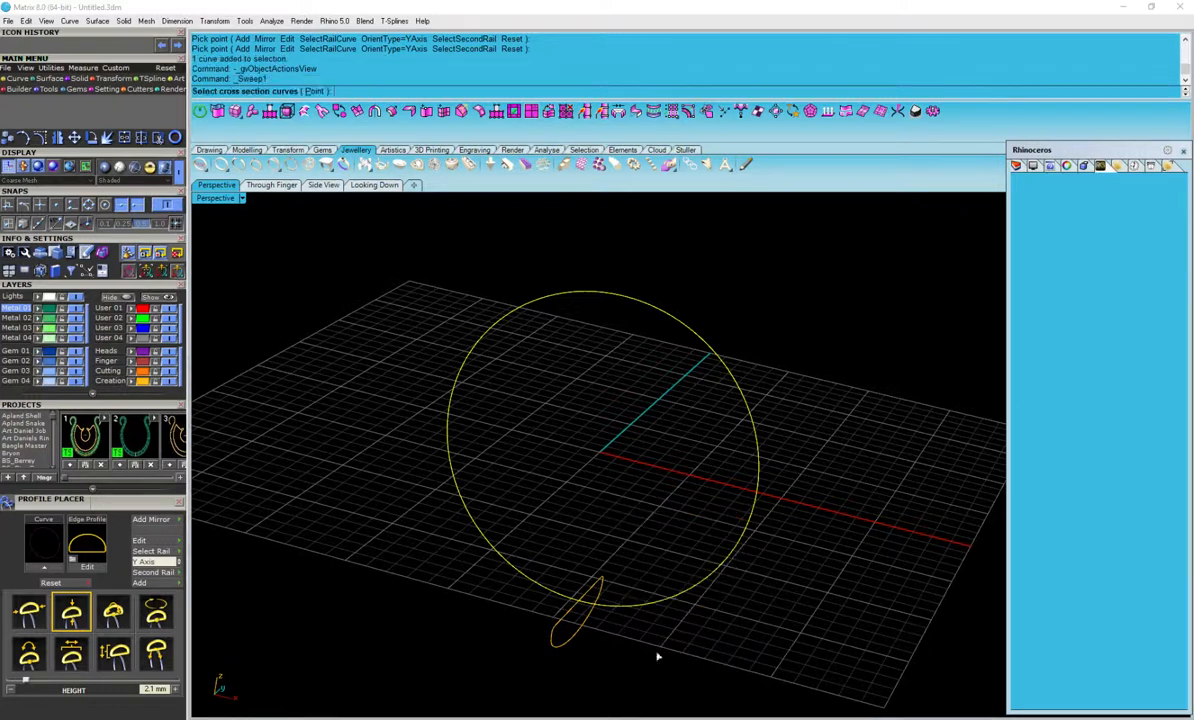
{"action": "left_click", "coordinate": [579, 601]}
{"action": "right_click", "coordinate": [622, 638]}
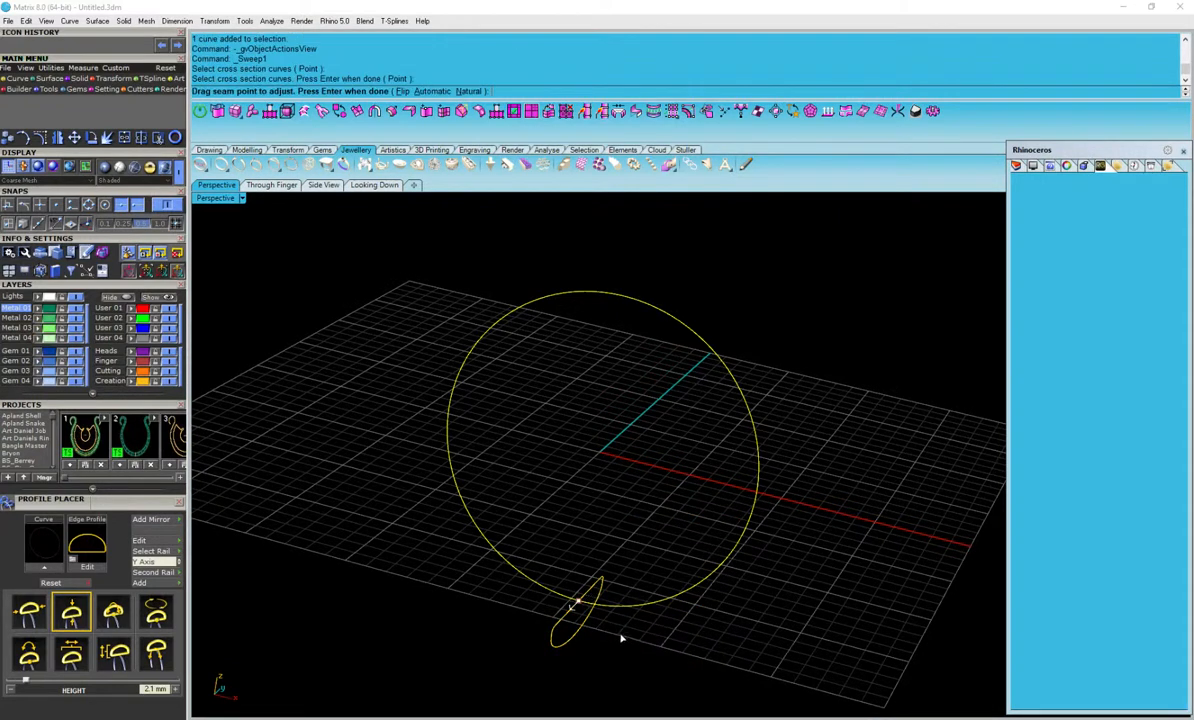
{"action": "right_click", "coordinate": [621, 638]}
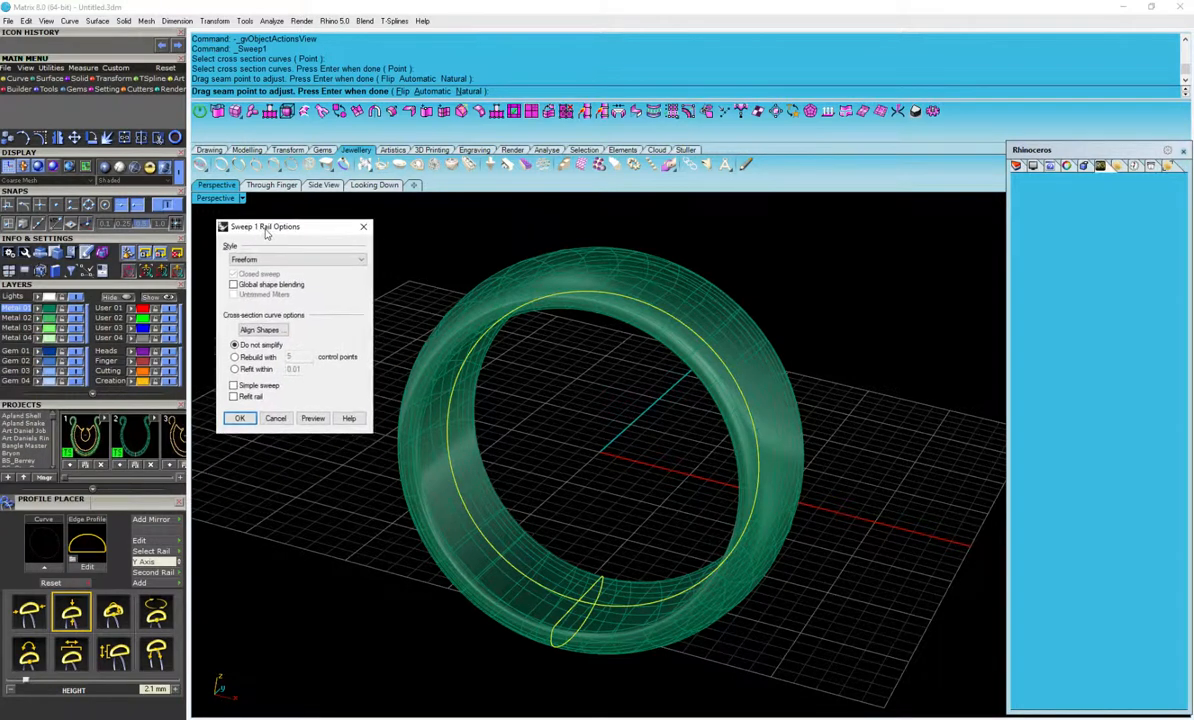
{"action": "left_click", "coordinate": [229, 410]}
{"action": "left_click", "coordinate": [351, 251]}
Make User 01 the active layer with nothing selected
{"action": "right_click_drag", "start_coordinate": [535, 360], "coordinate": [693, 293]}
{"action": "scroll", "coordinate": [693, 293], "scroll_direction": "up", "scroll_amount": 4}
{"action": "left_click", "coordinate": [693, 293]}
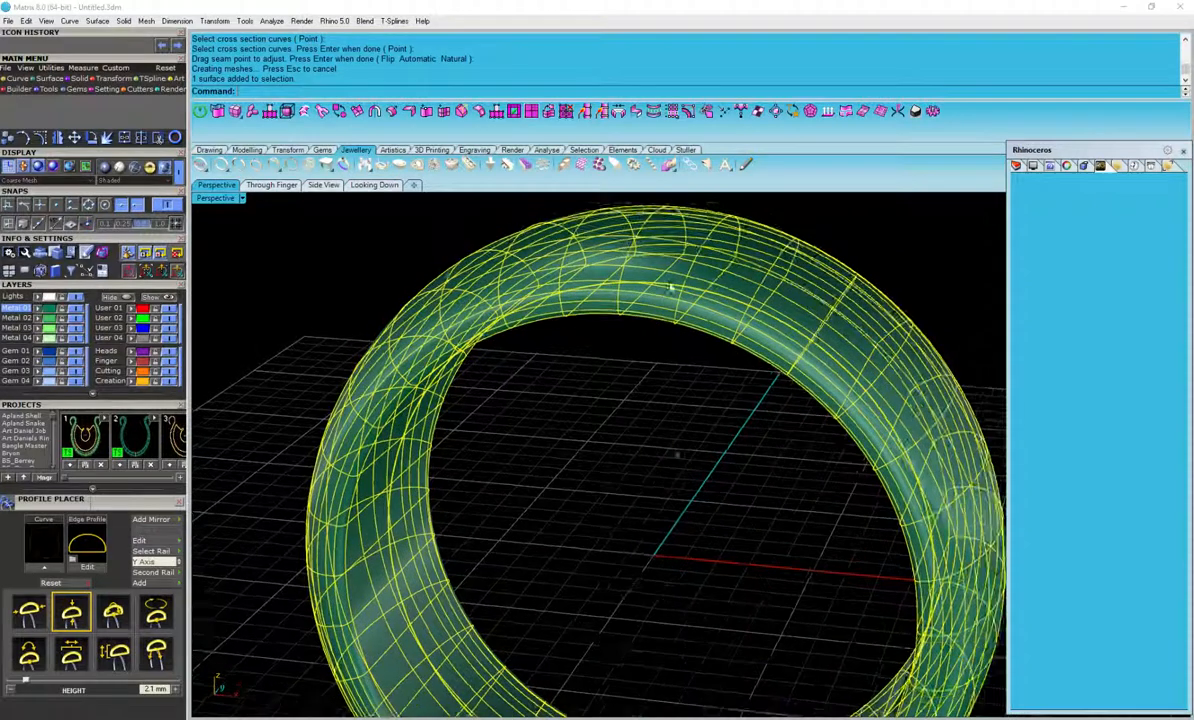
{"action": "right_click_drag", "start_coordinate": [677, 453], "coordinate": [620, 425]}
{"action": "scroll", "coordinate": [620, 425], "scroll_direction": "down", "scroll_amount": 1}
{"action": "left_click", "coordinate": [325, 301]}
{"action": "left_click", "coordinate": [116, 309]}
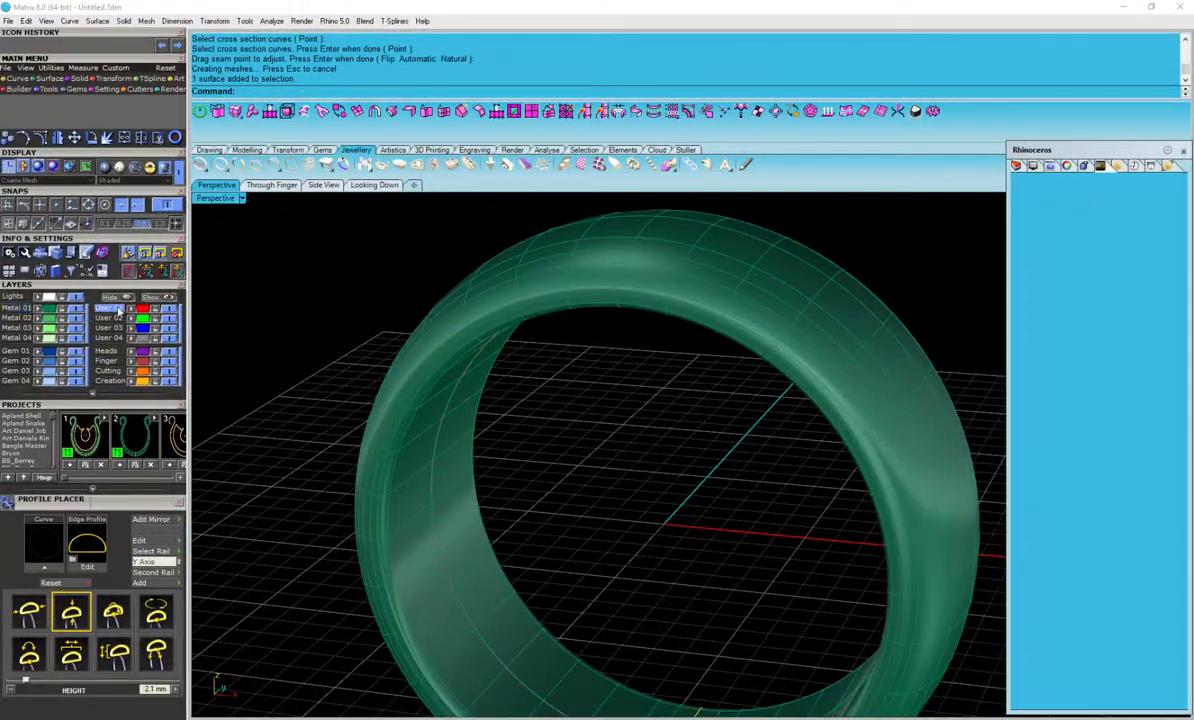
Extract the circular isocurve that runs along the ring's front side edge
{"action": "left_click", "coordinate": [21, 80]}
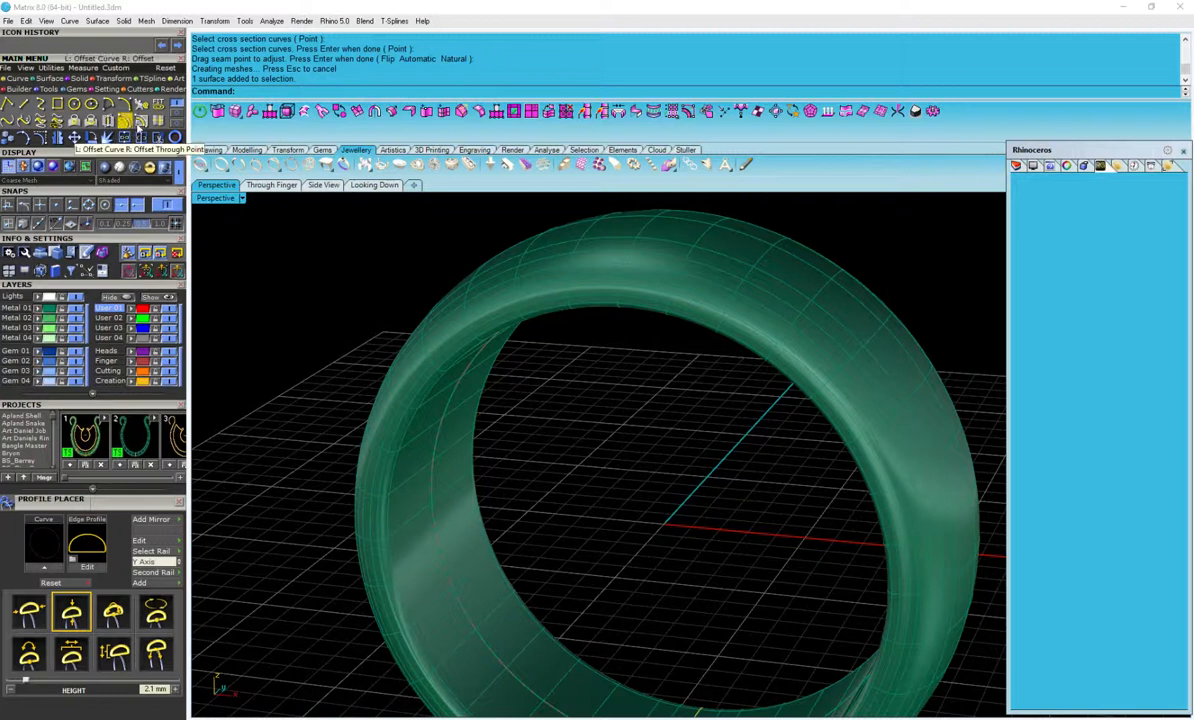
{"action": "left_click", "coordinate": [146, 120]}
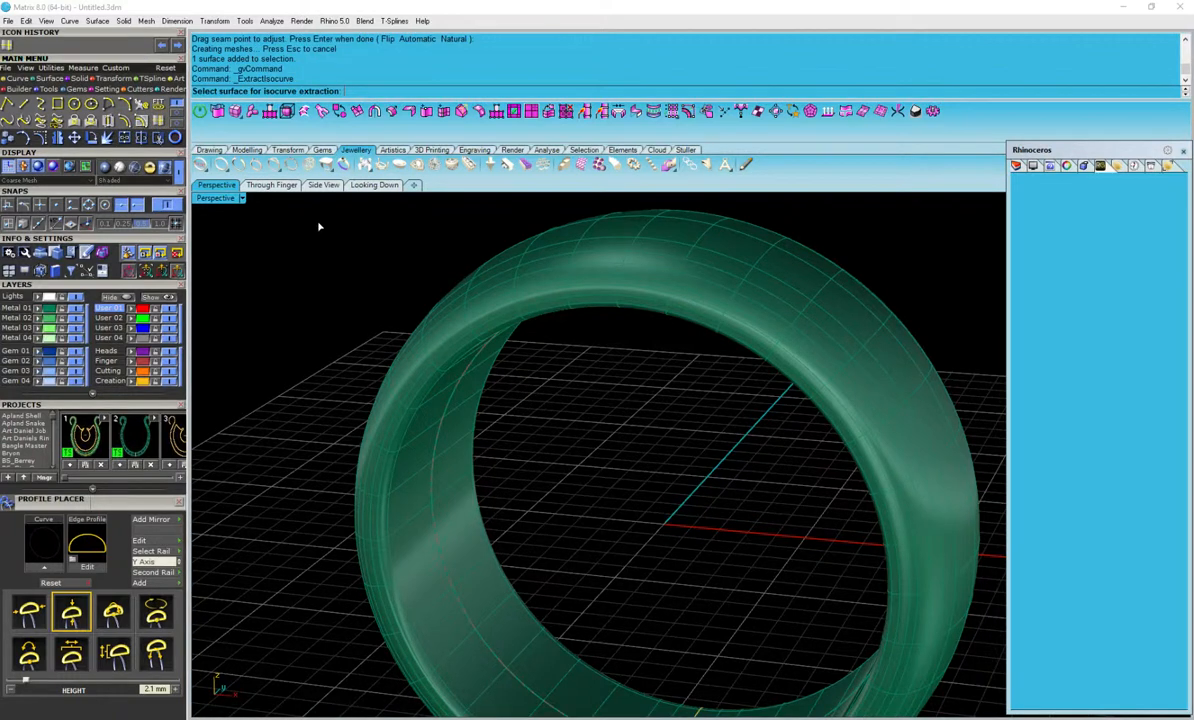
{"action": "left_click", "coordinate": [508, 303]}
{"action": "left_click", "coordinate": [508, 303]}
{"action": "key", "text": "Return"}
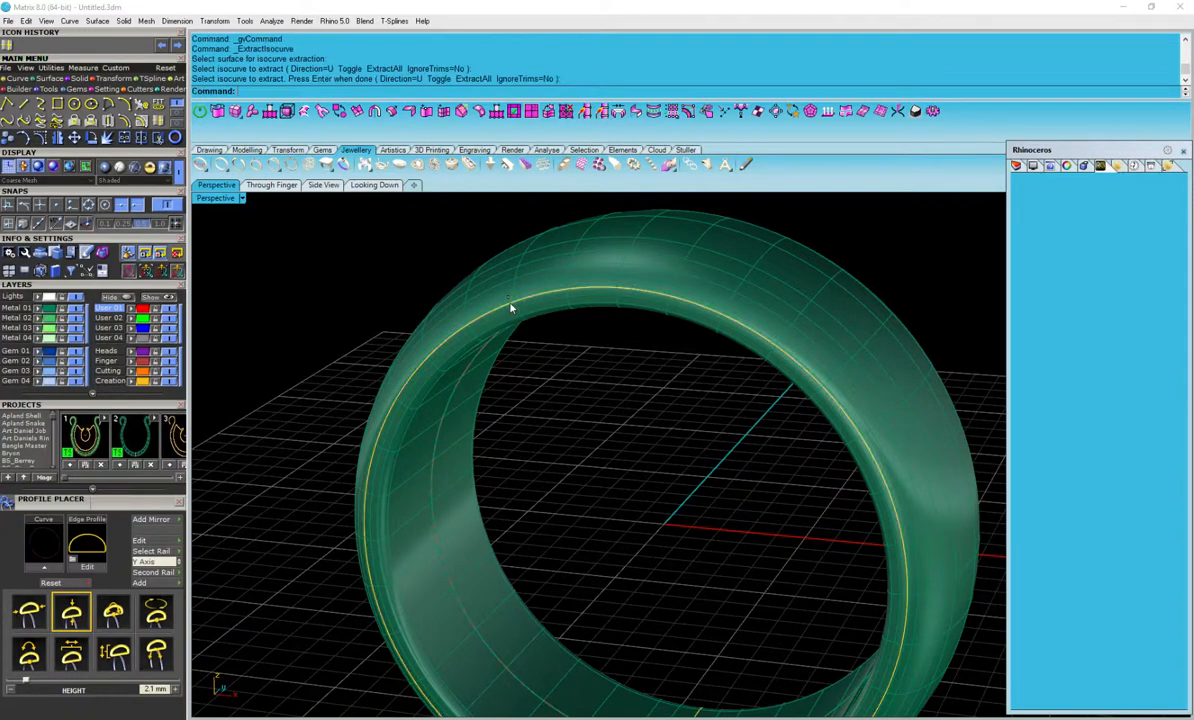
Mirror a copy of the extracted edge curve across the X axis through the origin in the Looking Down view
{"action": "left_click", "coordinate": [375, 186]}
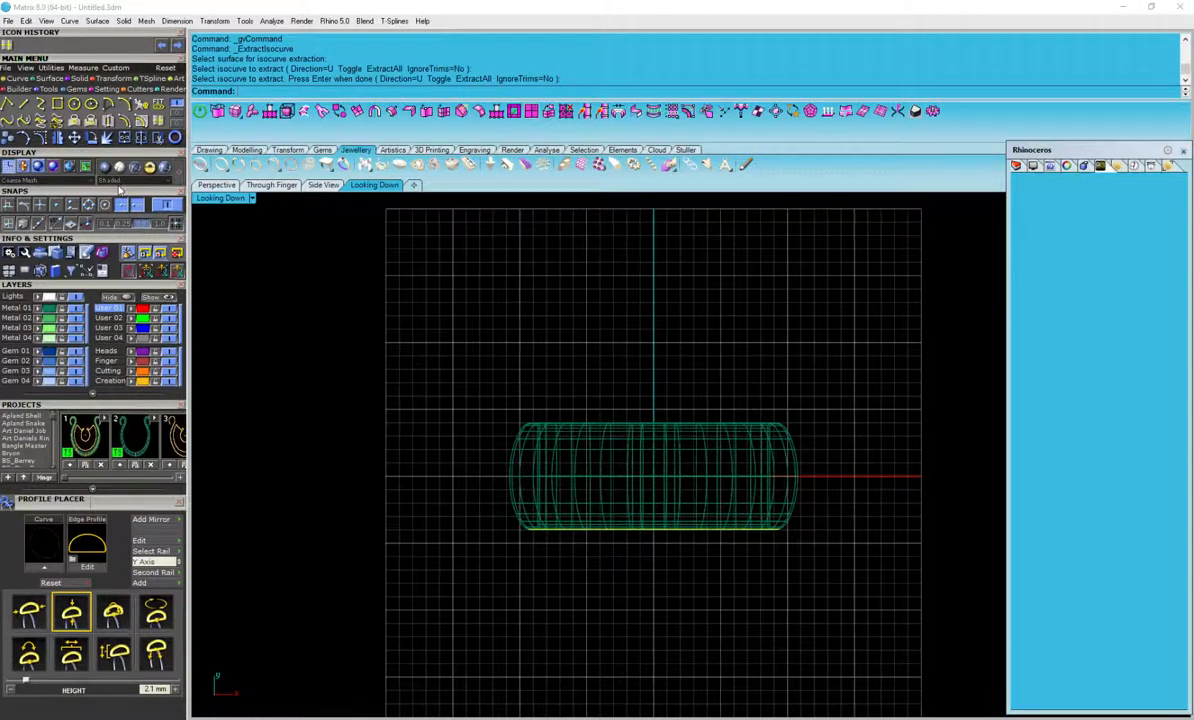
{"action": "left_click", "coordinate": [63, 140]}
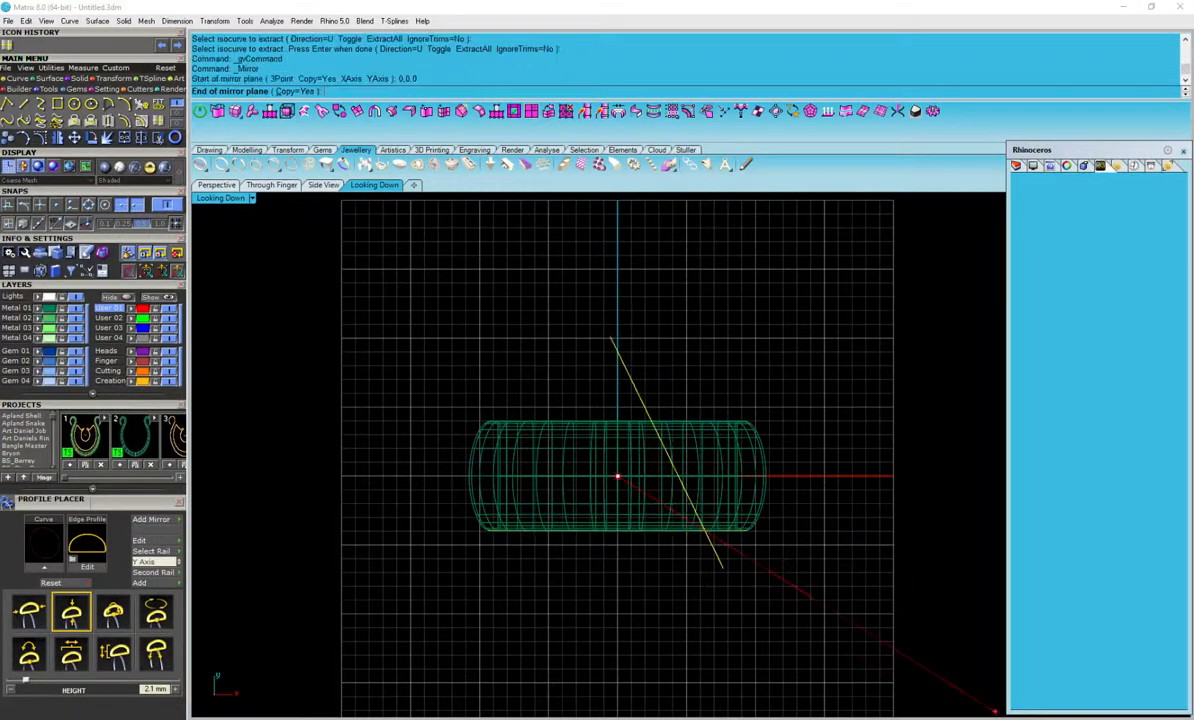
{"action": "left_click", "coordinate": [840, 477]}
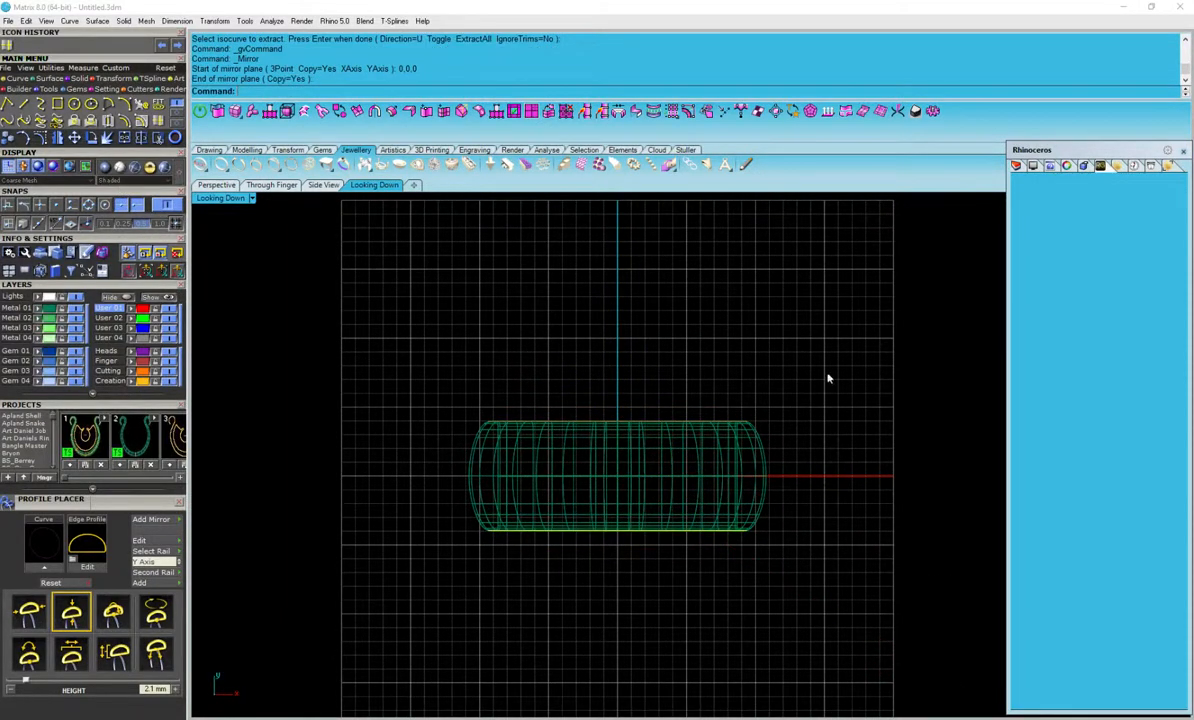
Split the ring surface with the two side edge curves to separate the outer band from the inside
{"action": "left_click", "coordinate": [216, 186]}
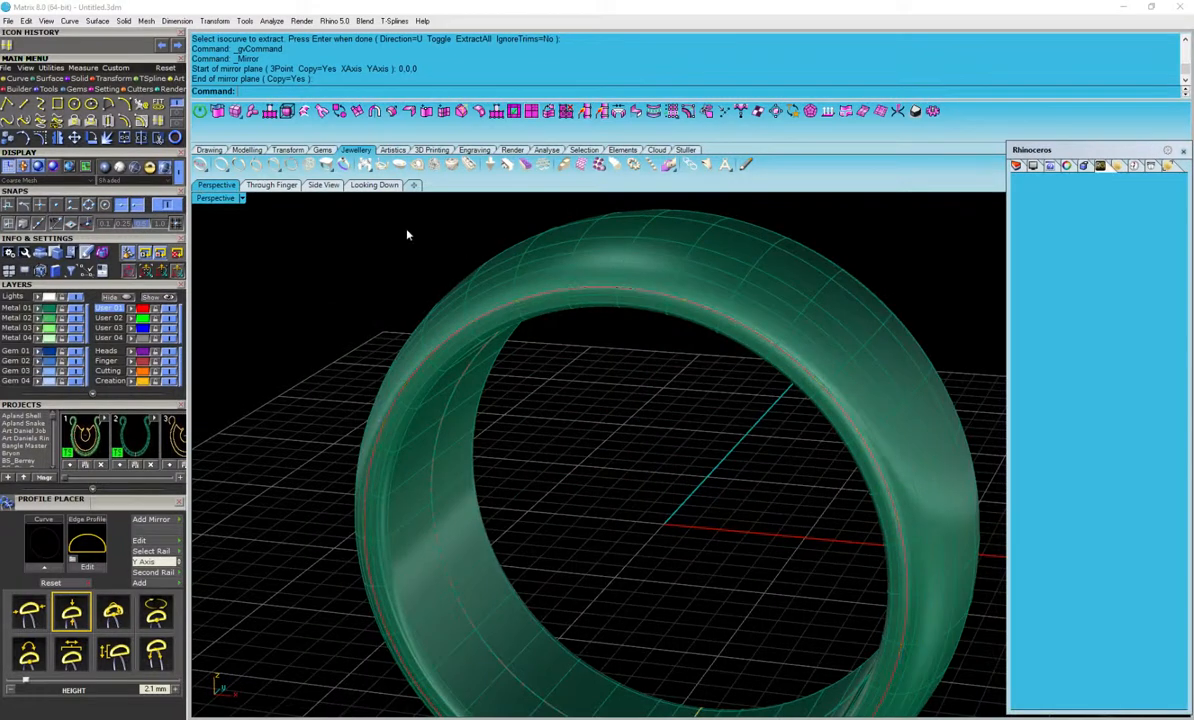
{"action": "left_click", "coordinate": [556, 313]}
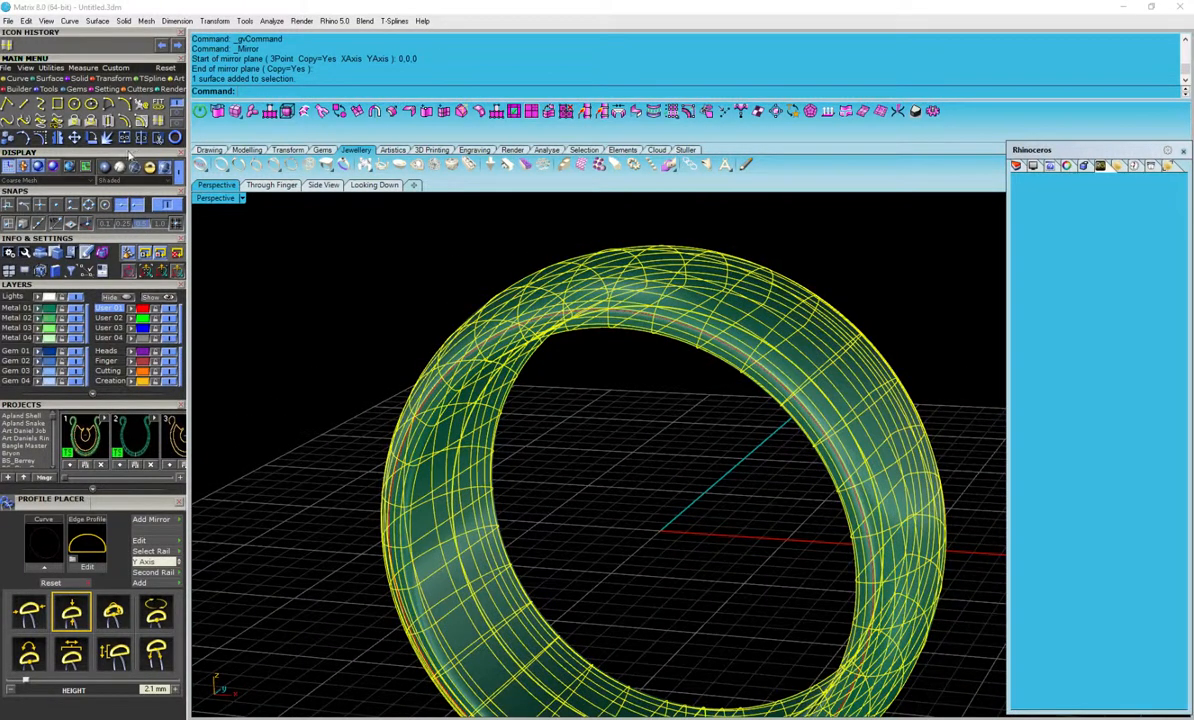
{"action": "left_click", "coordinate": [125, 138]}
{"action": "left_click", "coordinate": [562, 317]}
{"action": "right_click_drag", "start_coordinate": [822, 322], "coordinate": [485, 404]}
{"action": "left_click", "coordinate": [670, 273]}
{"action": "right_click_drag", "start_coordinate": [766, 268], "coordinate": [749, 271]}
{"action": "right_click", "coordinate": [752, 258]}
{"action": "left_click", "coordinate": [697, 411]}
{"action": "left_click", "coordinate": [413, 280]}
{"action": "mouse_move", "coordinate": [413, 280]}
{"action": "right_mouse_down"}
{"action": "mouse_move", "coordinate": [684, 357]}
{"action": "mouse_move", "coordinate": [688, 378]}
{"action": "mouse_move", "coordinate": [632, 376]}
{"action": "mouse_move", "coordinate": [660, 480]}
{"action": "right_mouse_up"}
Offset the outer band surface inward by 0.45 with round corners, not as a solid
{"action": "left_click", "coordinate": [634, 350]}
{"action": "left_click", "coordinate": [80, 78]}
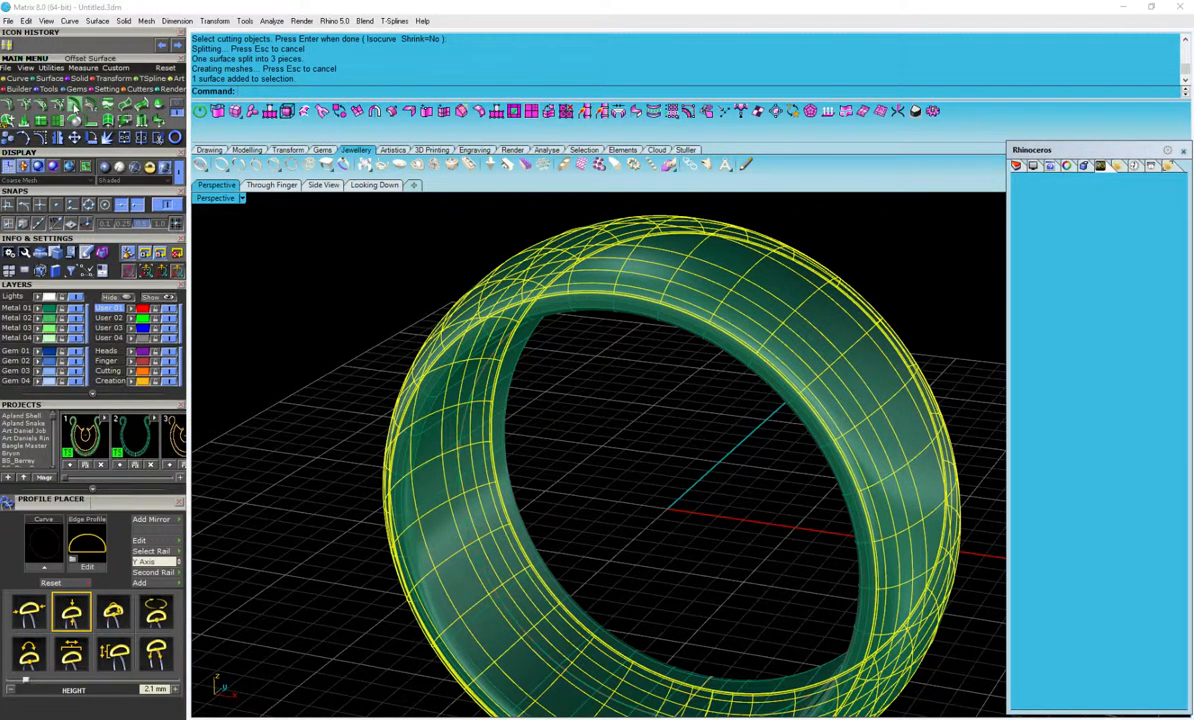
{"action": "left_click", "coordinate": [76, 120]}
{"action": "scroll", "coordinate": [559, 289], "scroll_direction": "up", "scroll_amount": 4}
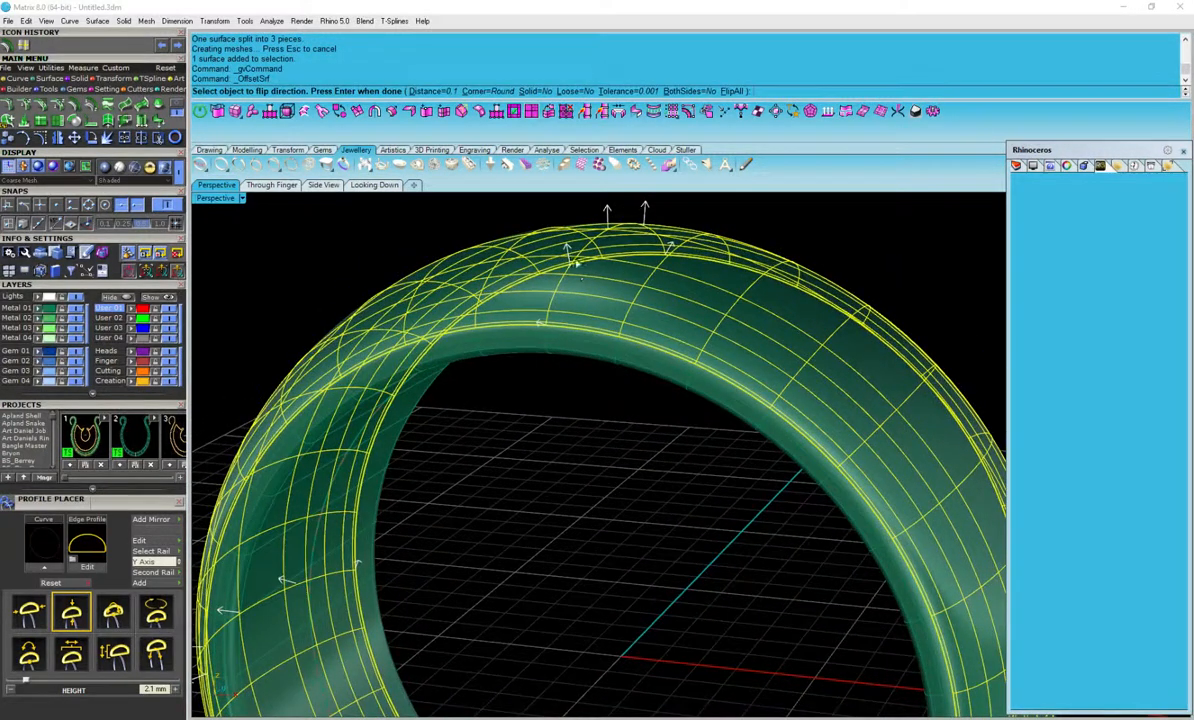
{"action": "left_click", "coordinate": [592, 295]}
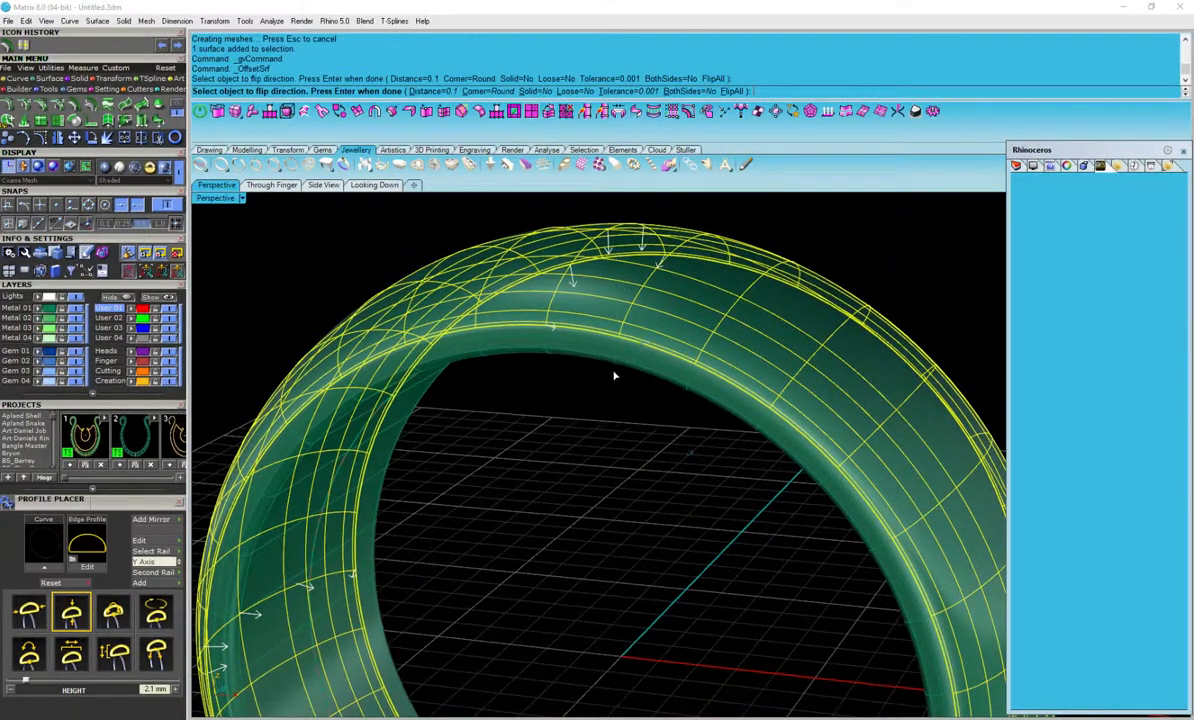
{"action": "right_click_drag", "start_coordinate": [616, 373], "coordinate": [605, 389]}
{"action": "right_click_drag", "start_coordinate": [683, 397], "coordinate": [692, 458]}
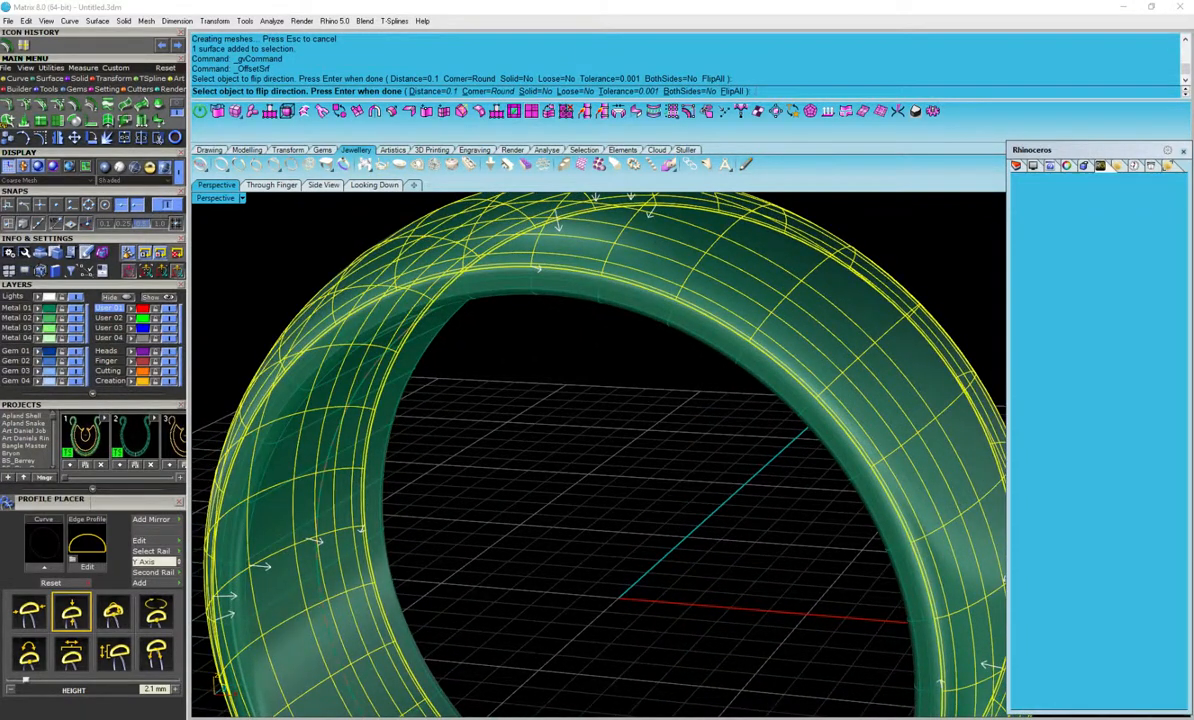
{"action": "right_click_drag", "start_coordinate": [692, 446], "coordinate": [694, 470]}
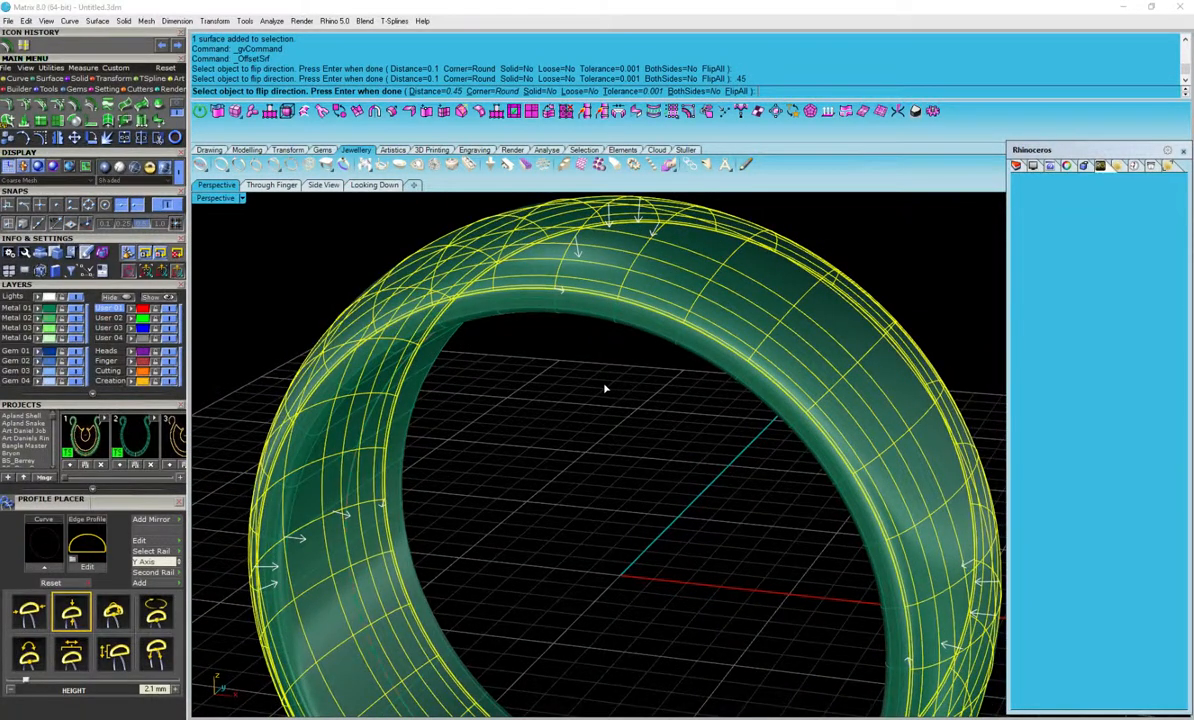
{"action": "key", "text": "Return"}
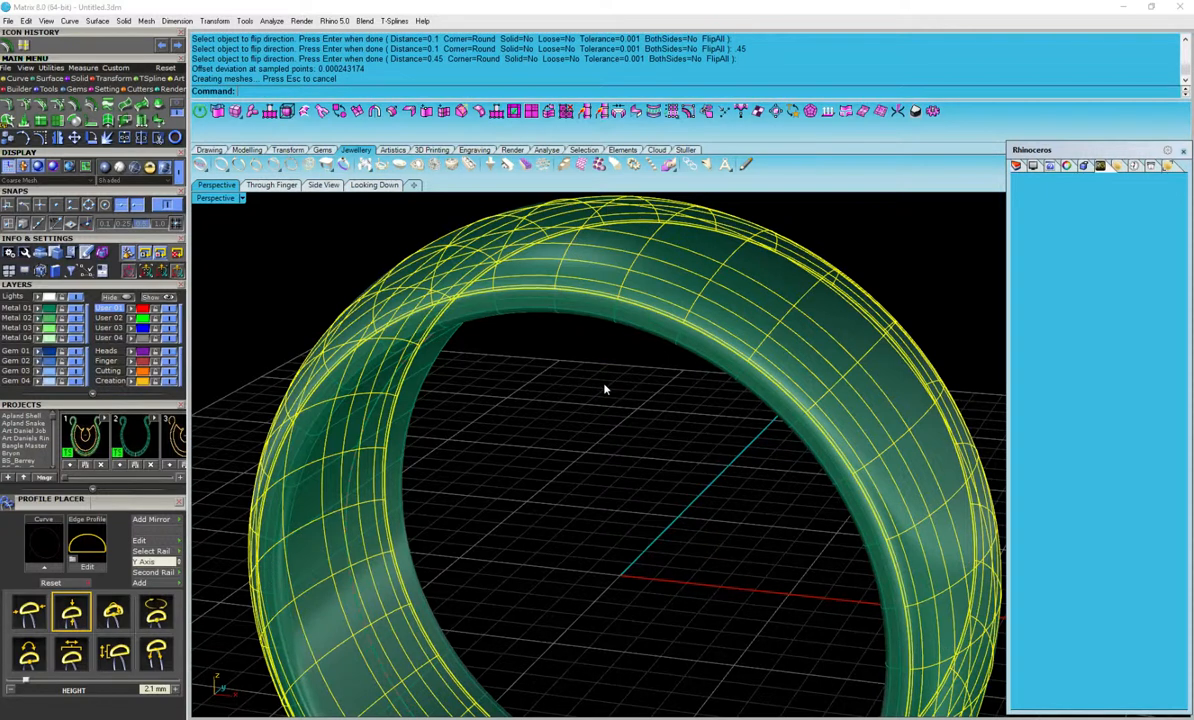
Move the original outer band surface to the Metal 03 layer and hide that layer
{"action": "left_click", "coordinate": [657, 292]}
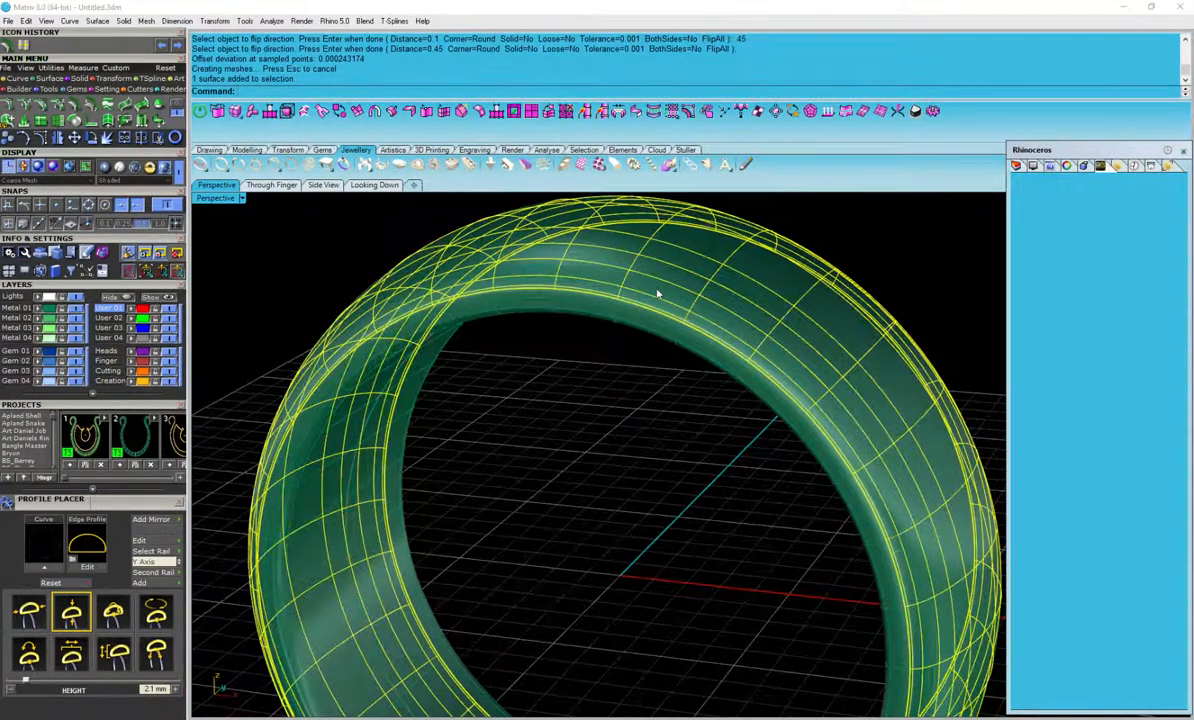
{"action": "left_click", "coordinate": [39, 329]}
{"action": "left_click", "coordinate": [290, 302]}
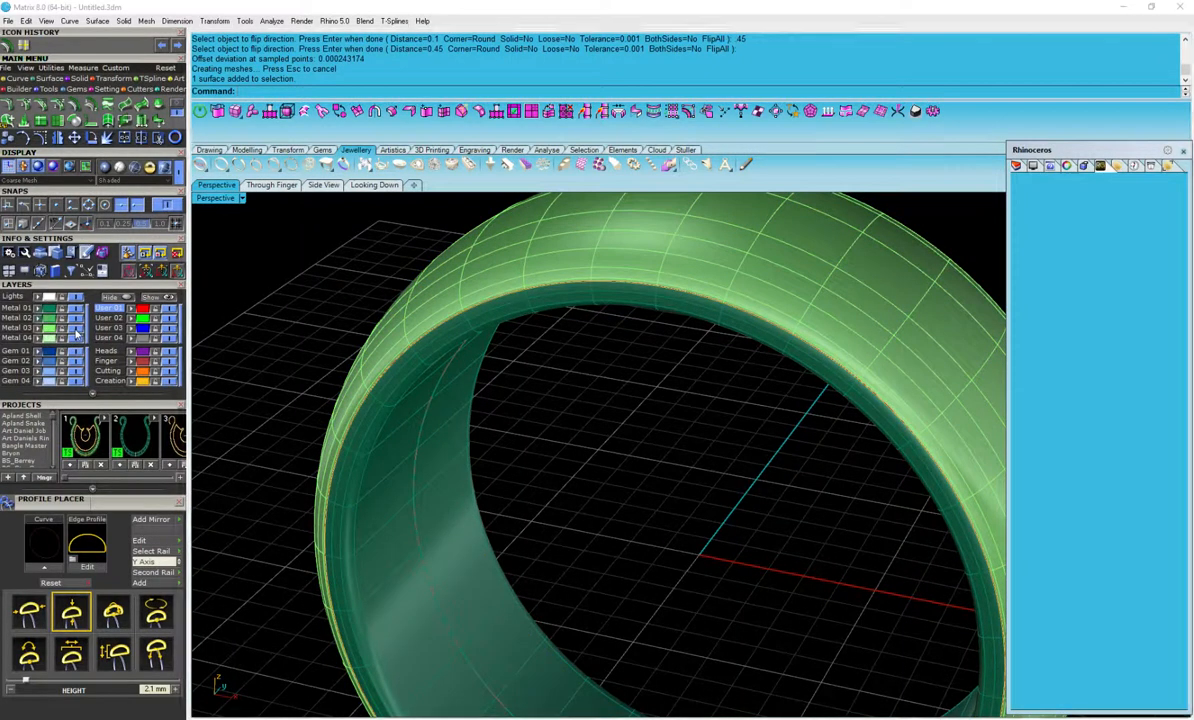
Move the inward offset surface to the Metal 02 layer
{"action": "left_click", "coordinate": [634, 322]}
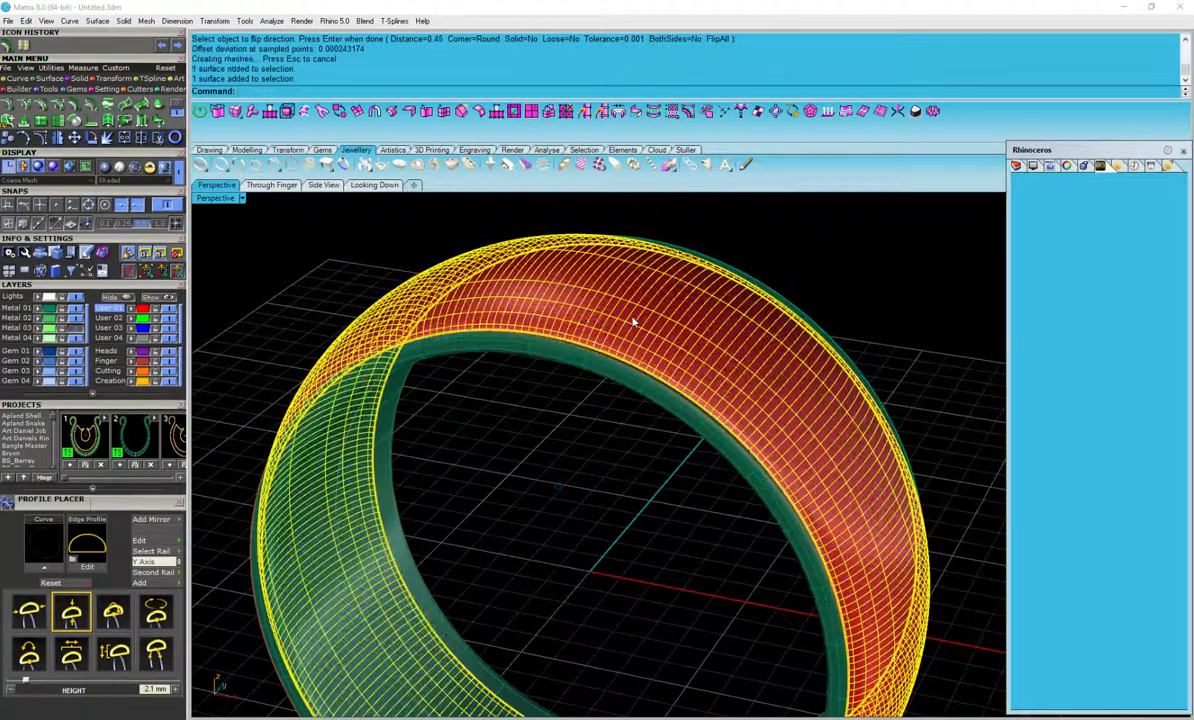
{"action": "left_click", "coordinate": [40, 319]}
{"action": "left_click", "coordinate": [373, 264]}
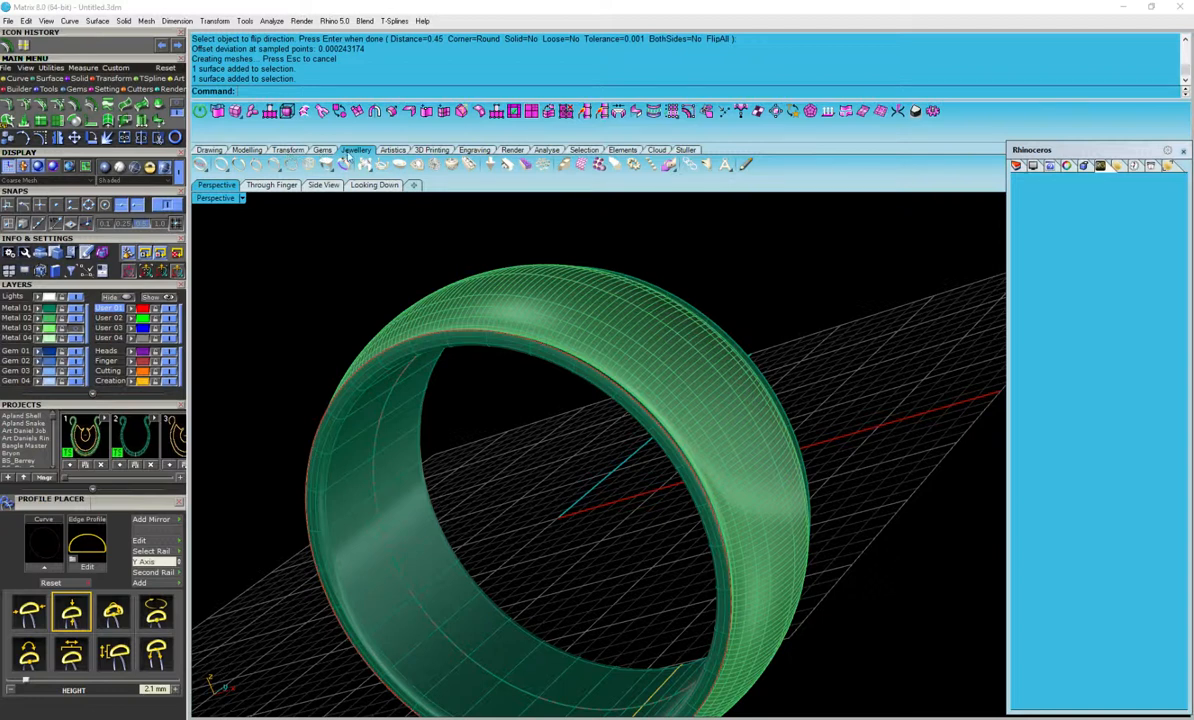
Start Texture 3D from the Artistics tools and load the offset band surface as the surface to texture
{"action": "left_click", "coordinate": [323, 150]}
{"action": "left_click", "coordinate": [394, 150]}
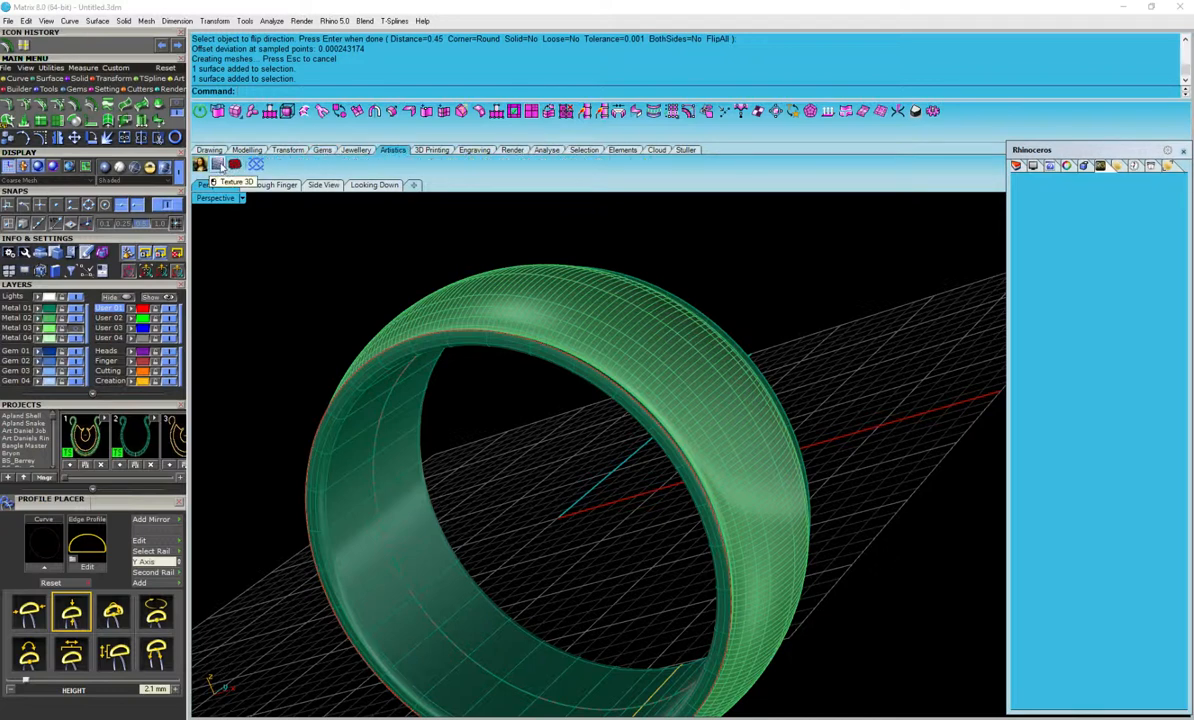
{"action": "left_click", "coordinate": [217, 166]}
{"action": "right_click_drag", "start_coordinate": [552, 267], "coordinate": [900, 270]}
{"action": "left_click", "coordinate": [657, 359]}
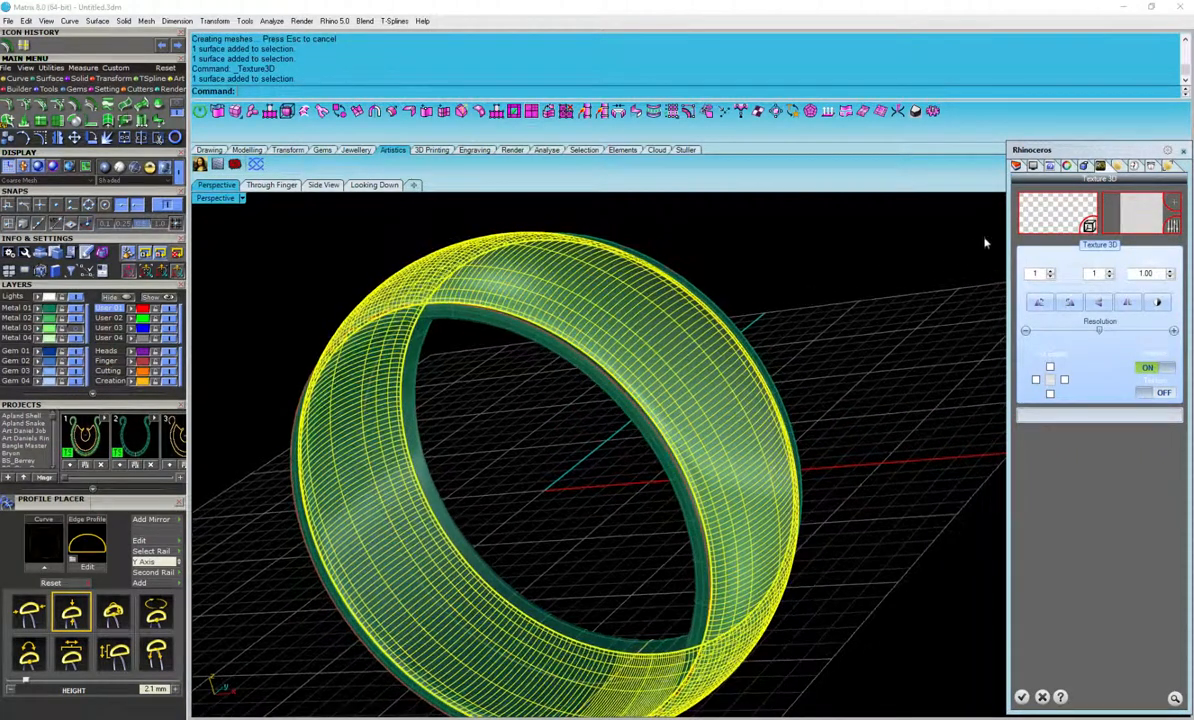
{"action": "left_click", "coordinate": [1089, 227]}
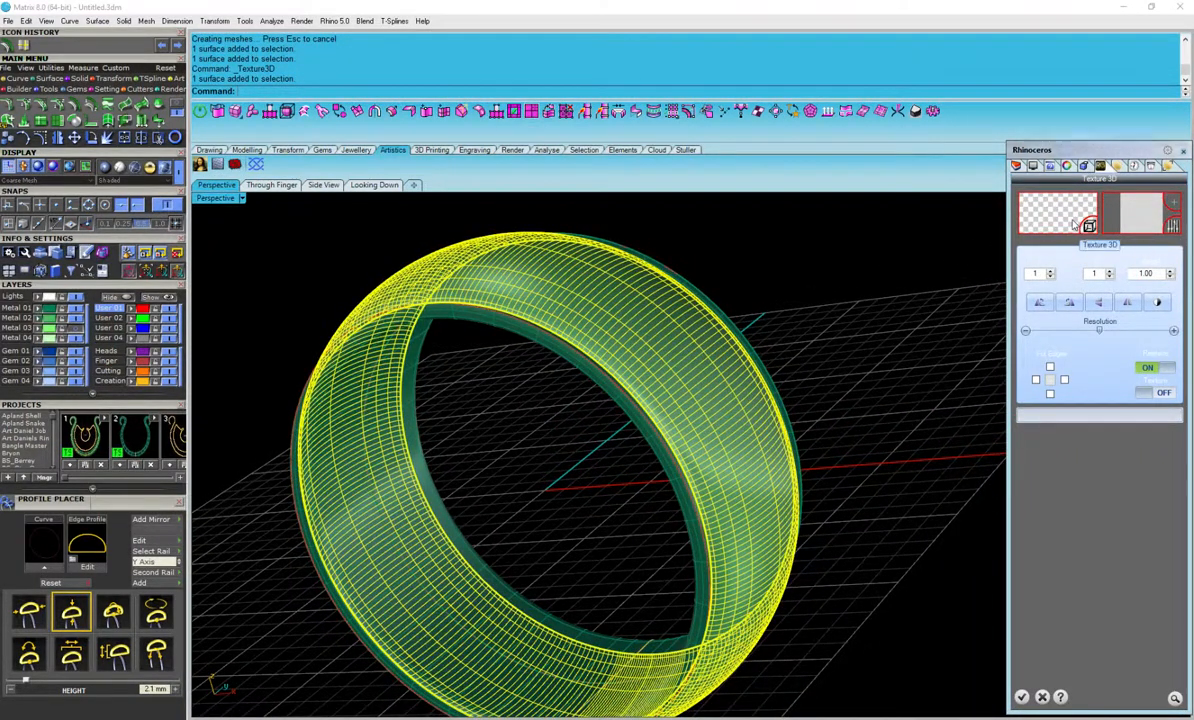
{"action": "right_click_drag", "start_coordinate": [757, 338], "coordinate": [687, 459]}
{"action": "right_click_drag", "start_coordinate": [1029, 273], "coordinate": [682, 443]}
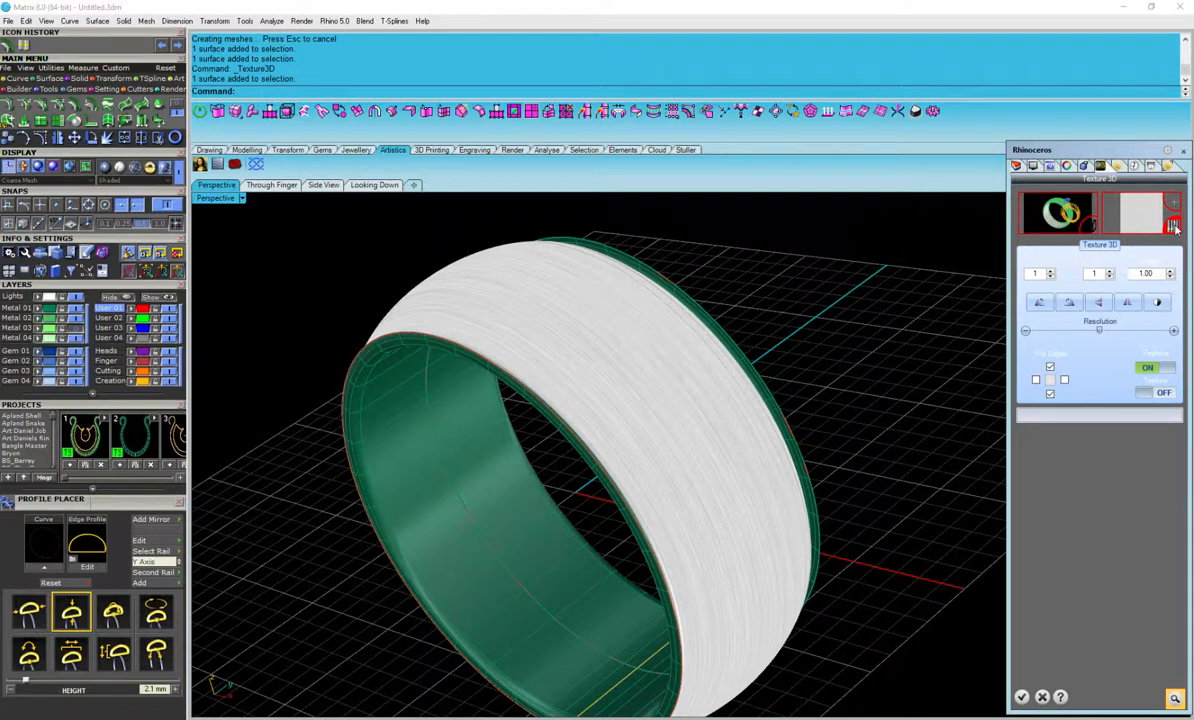
Choose texture RG015, the wavy stripe pattern, from the texture library for the band surface
{"action": "left_click", "coordinate": [1175, 228]}
{"action": "left_click_drag", "start_coordinate": [742, 262], "coordinate": [491, 78]}
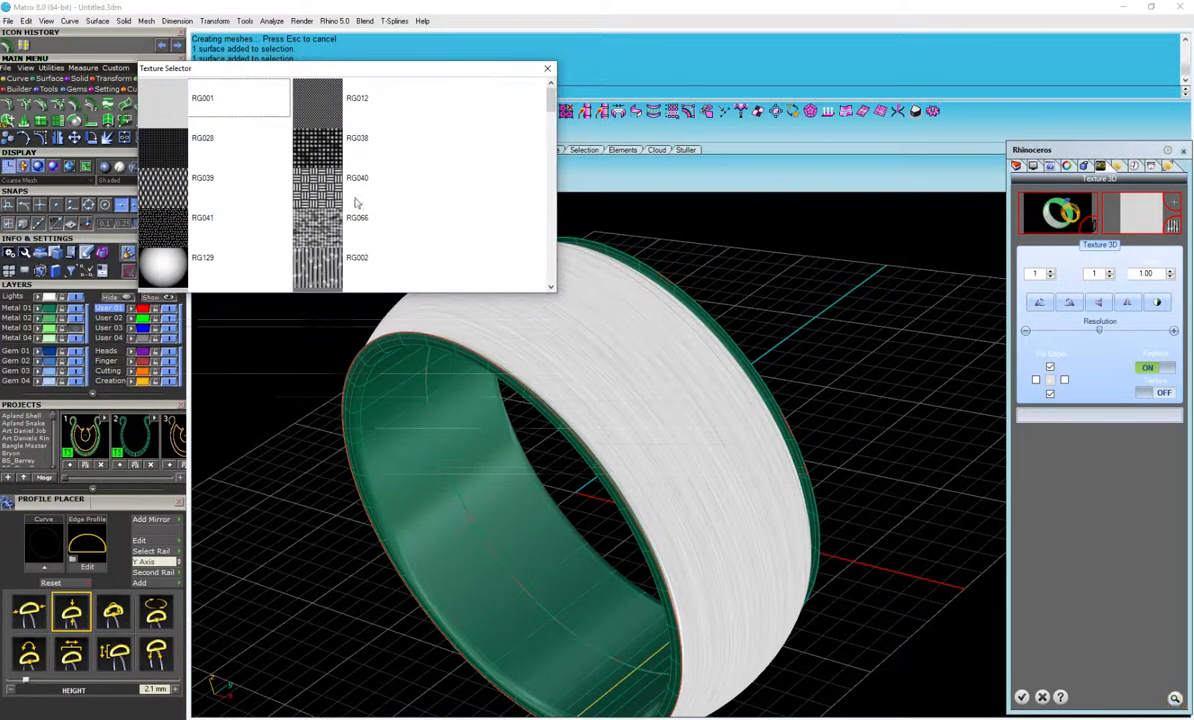
{"action": "scroll", "coordinate": [240, 182], "scroll_direction": "down", "scroll_amount": 2}
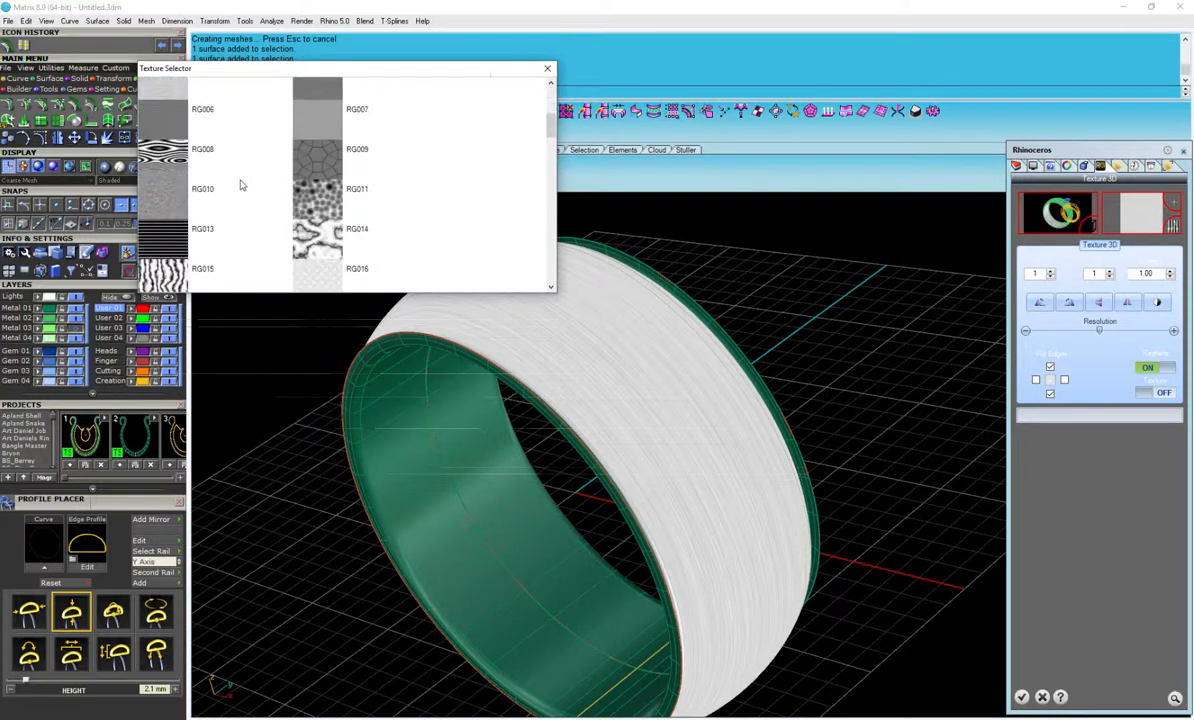
{"action": "scroll", "coordinate": [237, 192], "scroll_direction": "down", "scroll_amount": 2}
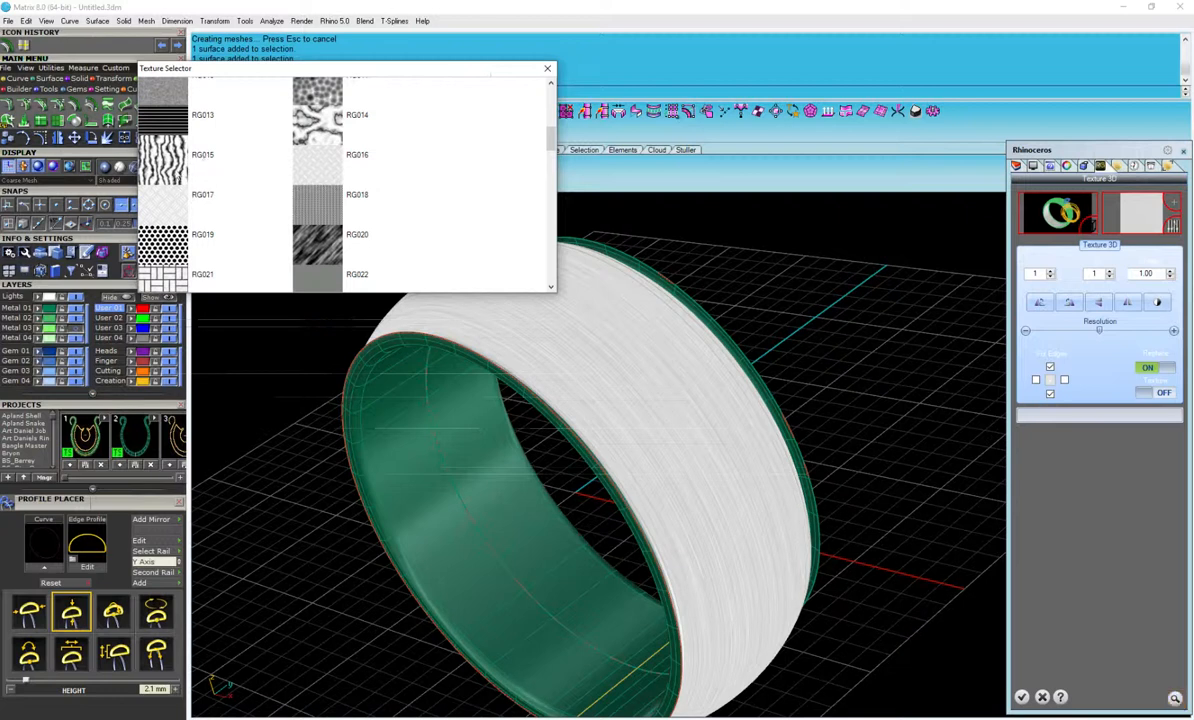
{"action": "left_click", "coordinate": [171, 172]}
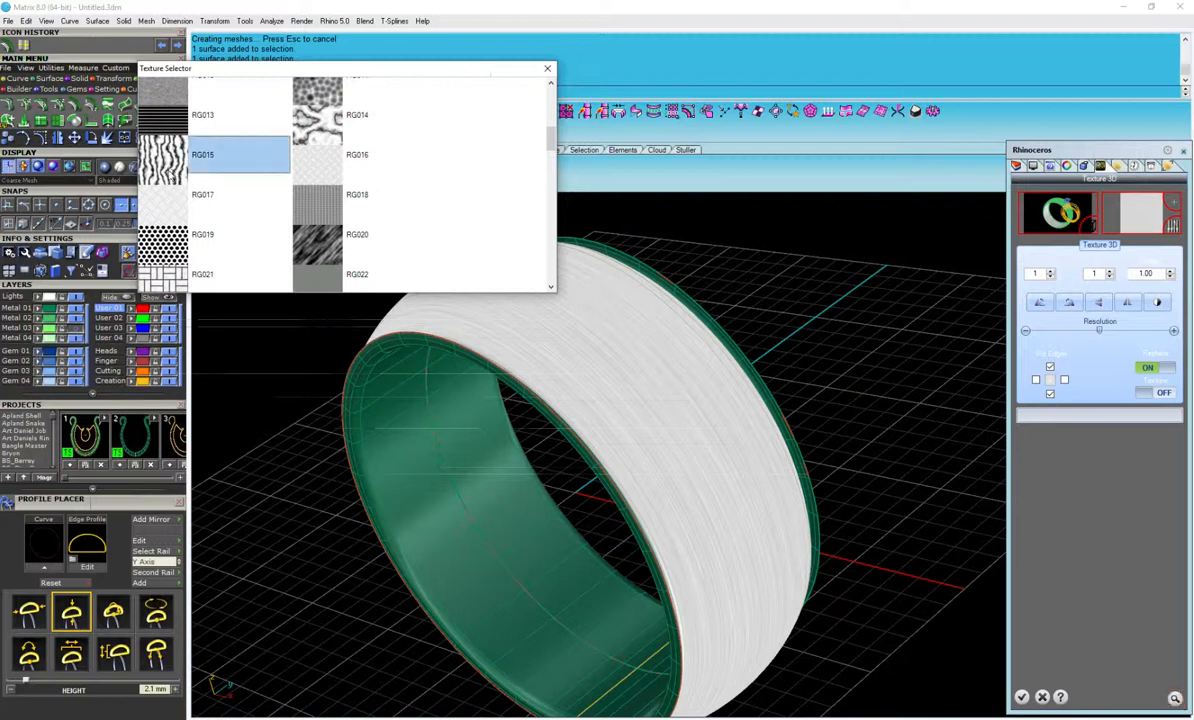
{"action": "double_click", "coordinate": [163, 168]}
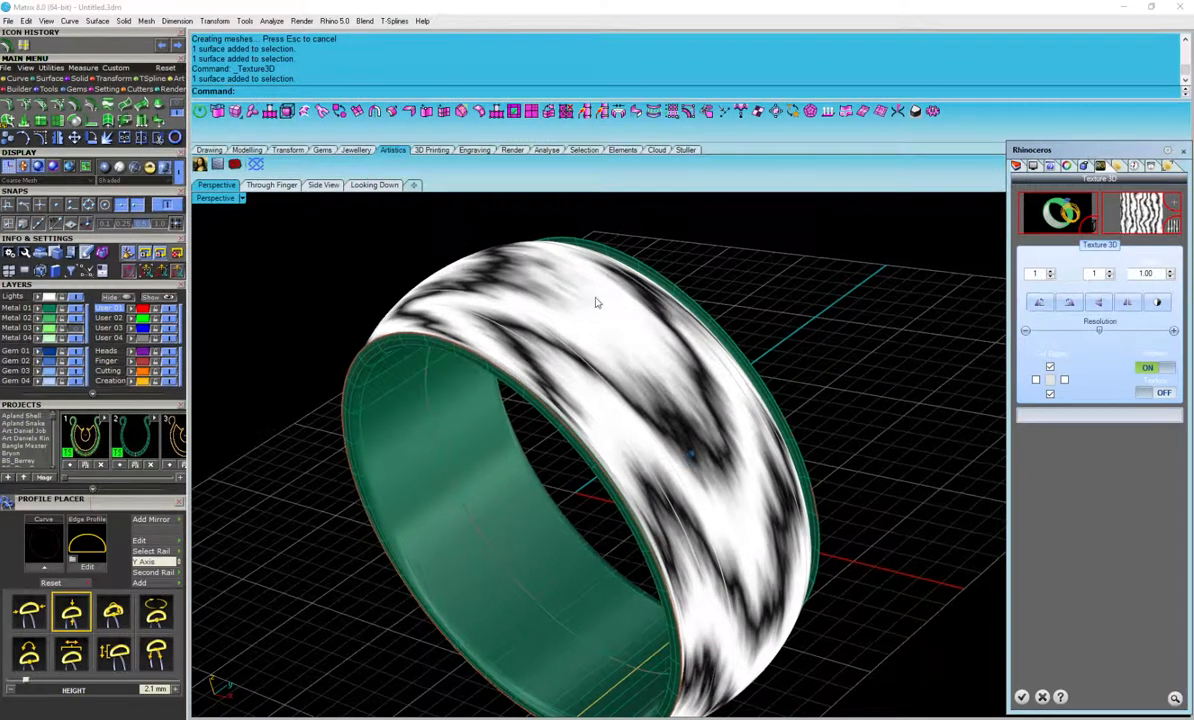
Set the texture to repeat 15 times around the band, keeping a single repeat across its width
{"action": "right_click_drag", "start_coordinate": [766, 295], "coordinate": [808, 343]}
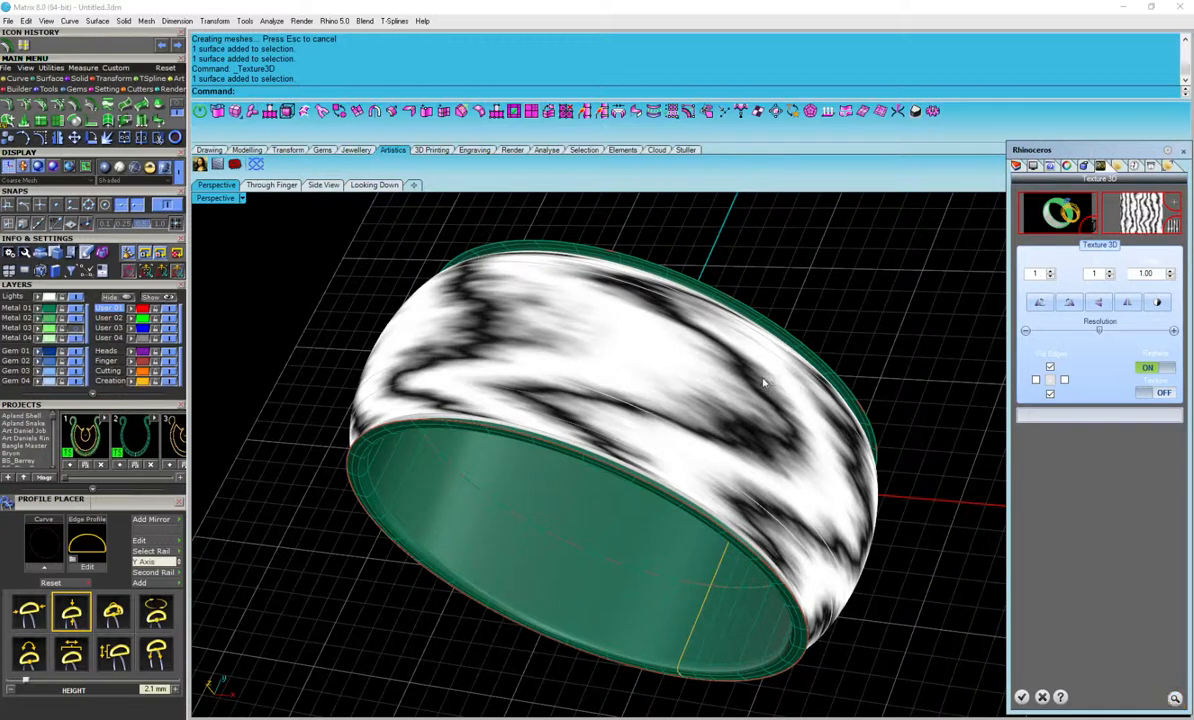
{"action": "mouse_move", "coordinate": [798, 347]}
{"action": "right_mouse_down"}
{"action": "mouse_move", "coordinate": [965, 293]}
{"action": "mouse_move", "coordinate": [1145, 256]}
{"action": "right_mouse_up"}
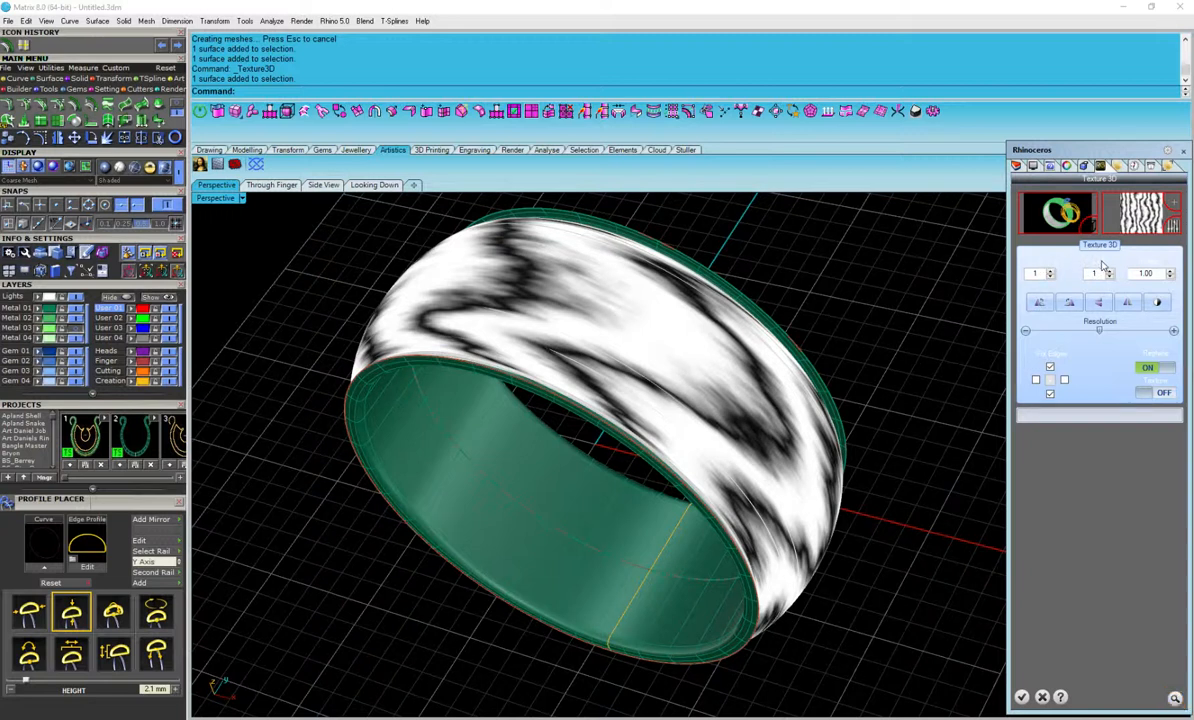
{"action": "left_click", "coordinate": [1051, 271]}
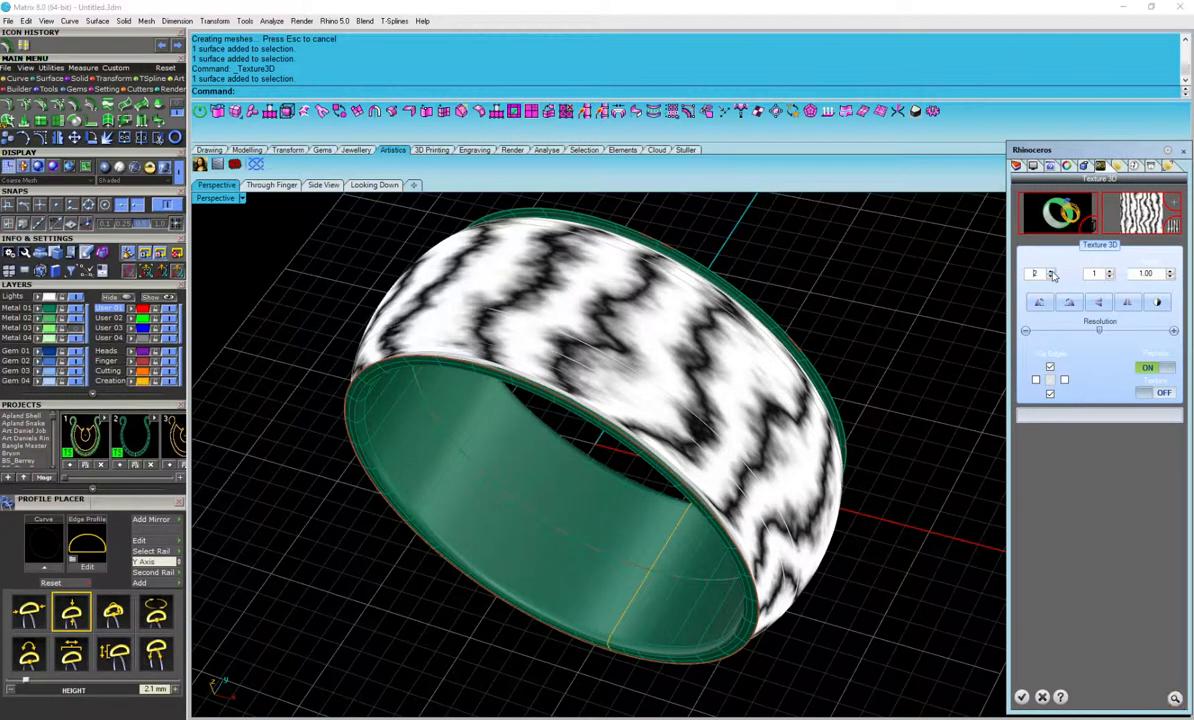
{"action": "left_click", "coordinate": [1051, 272]}
{"action": "left_click", "coordinate": [1051, 272]}
{"action": "left_click", "coordinate": [1051, 272]}
{"action": "left_click", "coordinate": [1051, 272]}
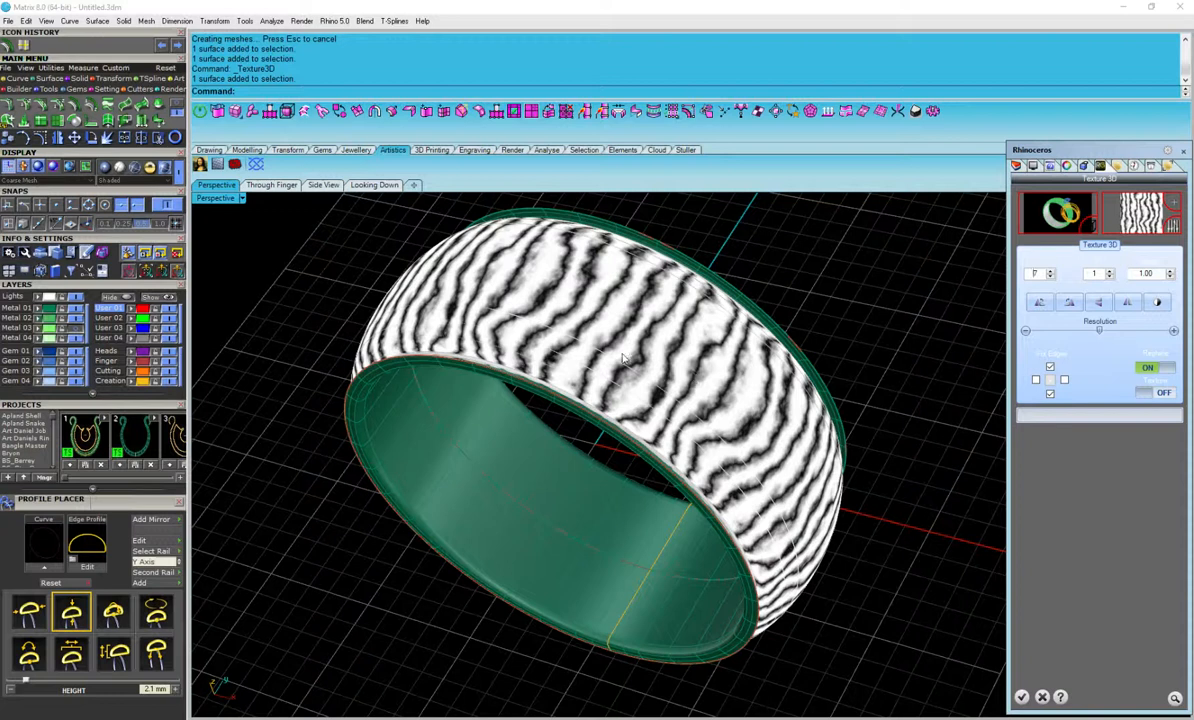
{"action": "left_click", "coordinate": [1051, 272]}
{"action": "left_click", "coordinate": [1051, 272]}
{"action": "left_click", "coordinate": [1051, 272]}
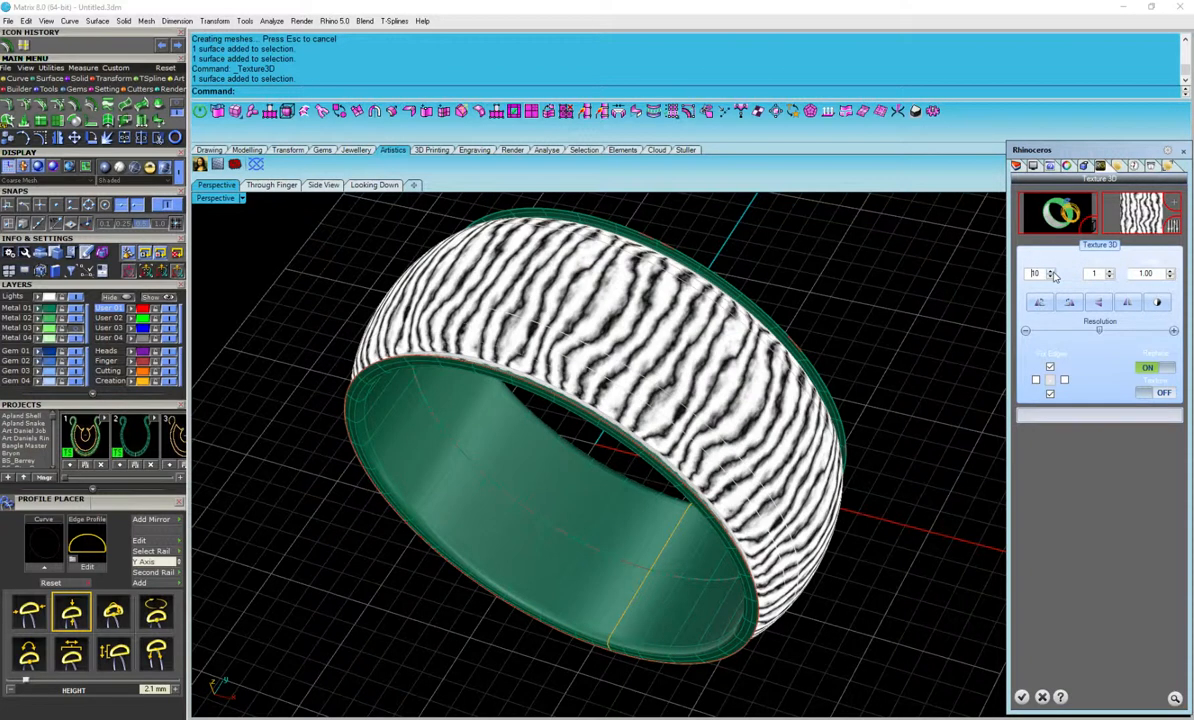
{"action": "left_click", "coordinate": [1051, 272]}
{"action": "left_click", "coordinate": [1051, 272]}
{"action": "left_click", "coordinate": [1051, 272]}
{"action": "left_click", "coordinate": [1051, 272]}
{"action": "left_click", "coordinate": [1051, 272]}
Set the texture height to 0.45 and generate the 3D texture preview on the band
{"action": "right_click_drag", "start_coordinate": [900, 270], "coordinate": [762, 330]}
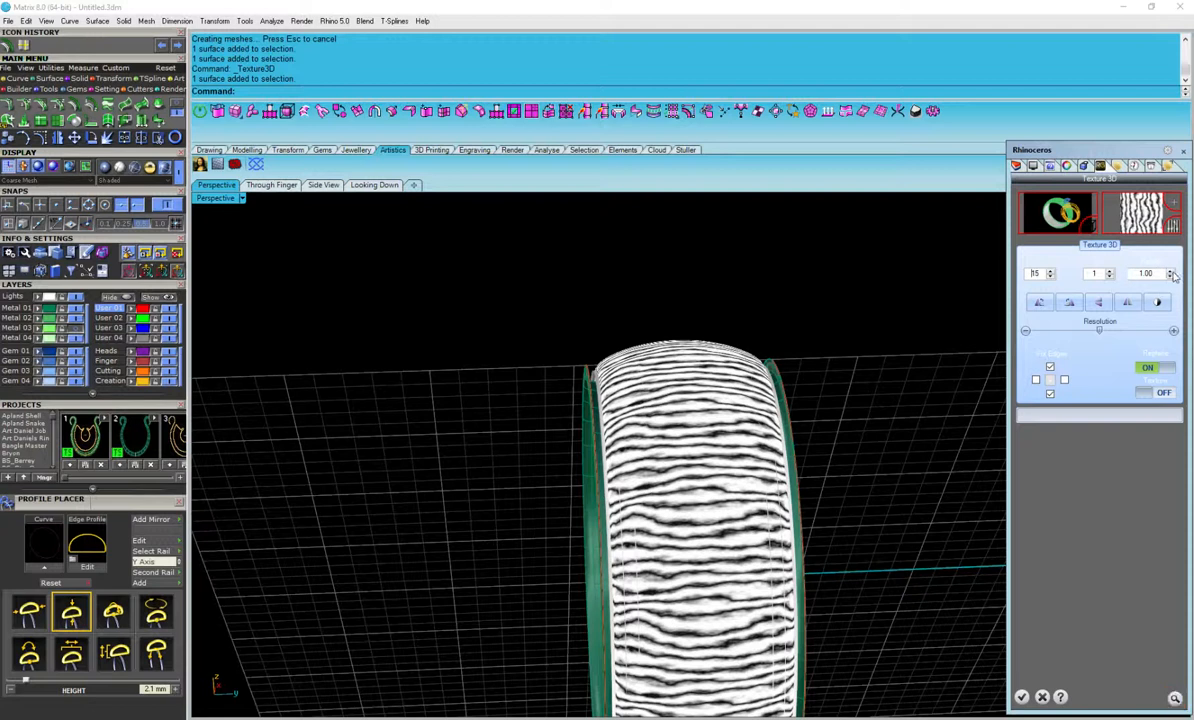
{"action": "left_click", "coordinate": [1171, 271]}
{"action": "double_click", "coordinate": [1153, 274]}
{"action": "type", "text": "45"}
{"action": "key", "text": "Return"}
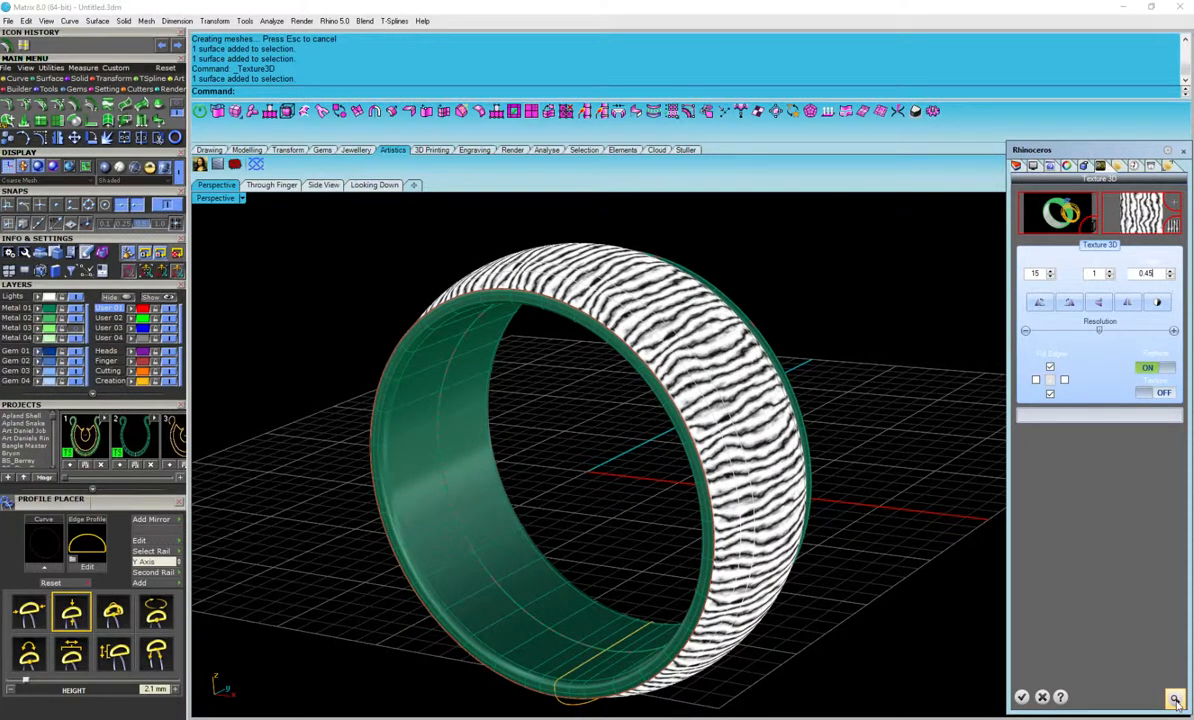
{"action": "left_click", "coordinate": [1176, 702]}
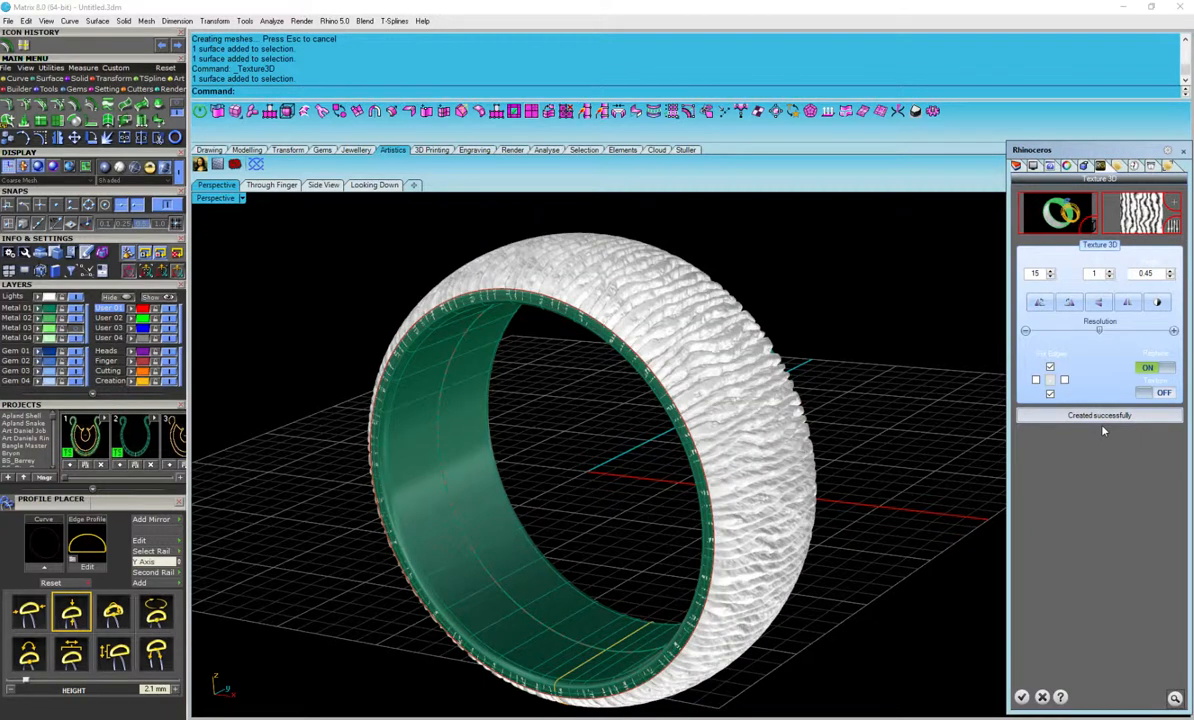
Inspect and accept the textured band mesh, and set the Perspective viewport's display mode to Plastic
{"action": "mouse_move", "coordinate": [869, 415]}
{"action": "right_mouse_down"}
{"action": "mouse_move", "coordinate": [540, 390]}
{"action": "mouse_move", "coordinate": [470, 410]}
{"action": "mouse_move", "coordinate": [477, 445]}
{"action": "right_mouse_up"}
{"action": "right_click_drag", "start_coordinate": [715, 448], "coordinate": [618, 491]}
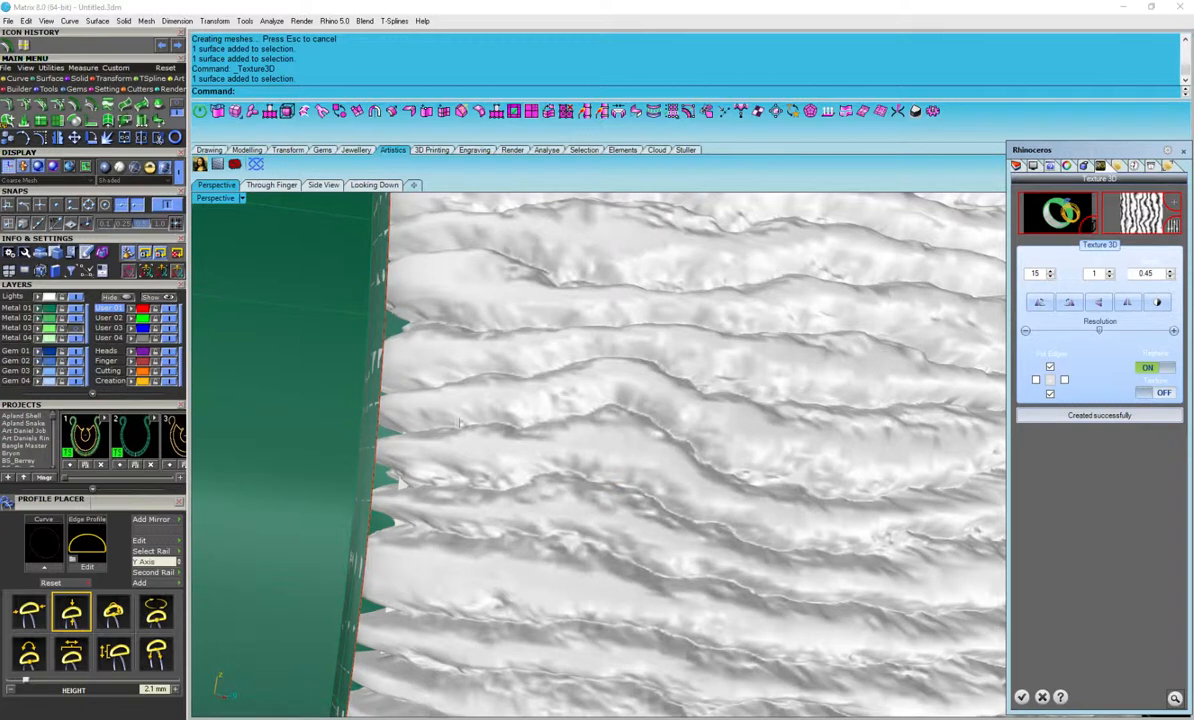
{"action": "scroll", "coordinate": [594, 433], "scroll_direction": "down", "scroll_amount": 5}
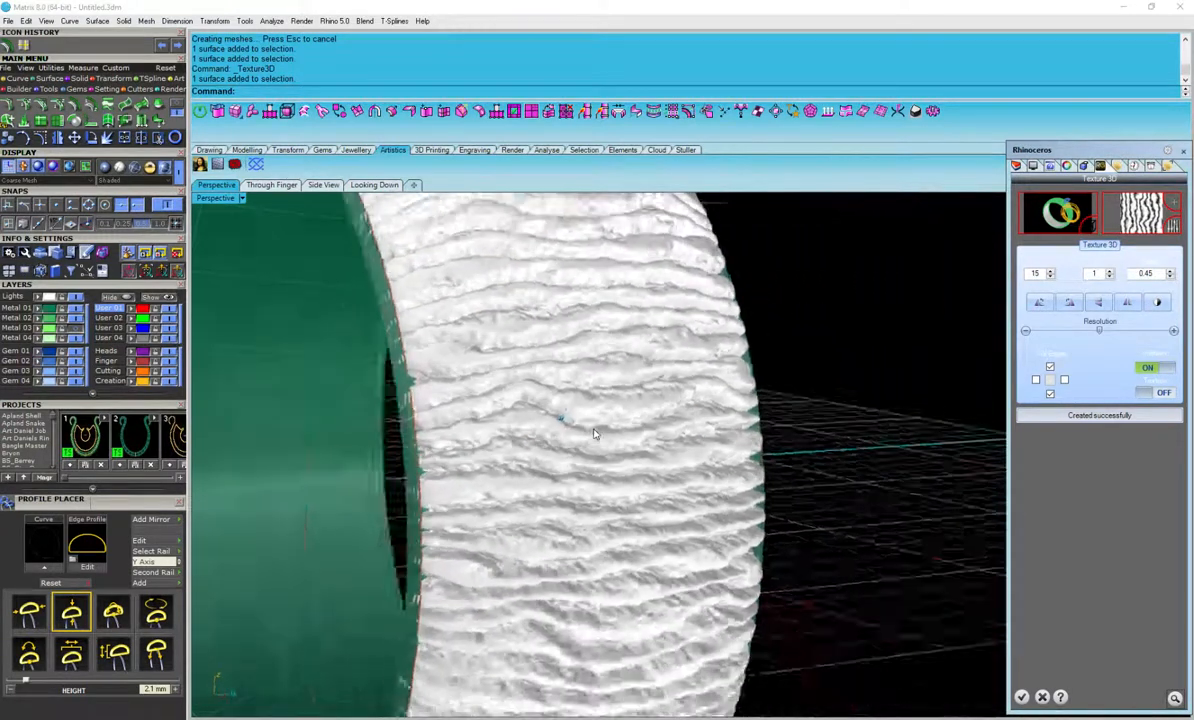
{"action": "right_click_drag", "start_coordinate": [594, 430], "coordinate": [977, 289]}
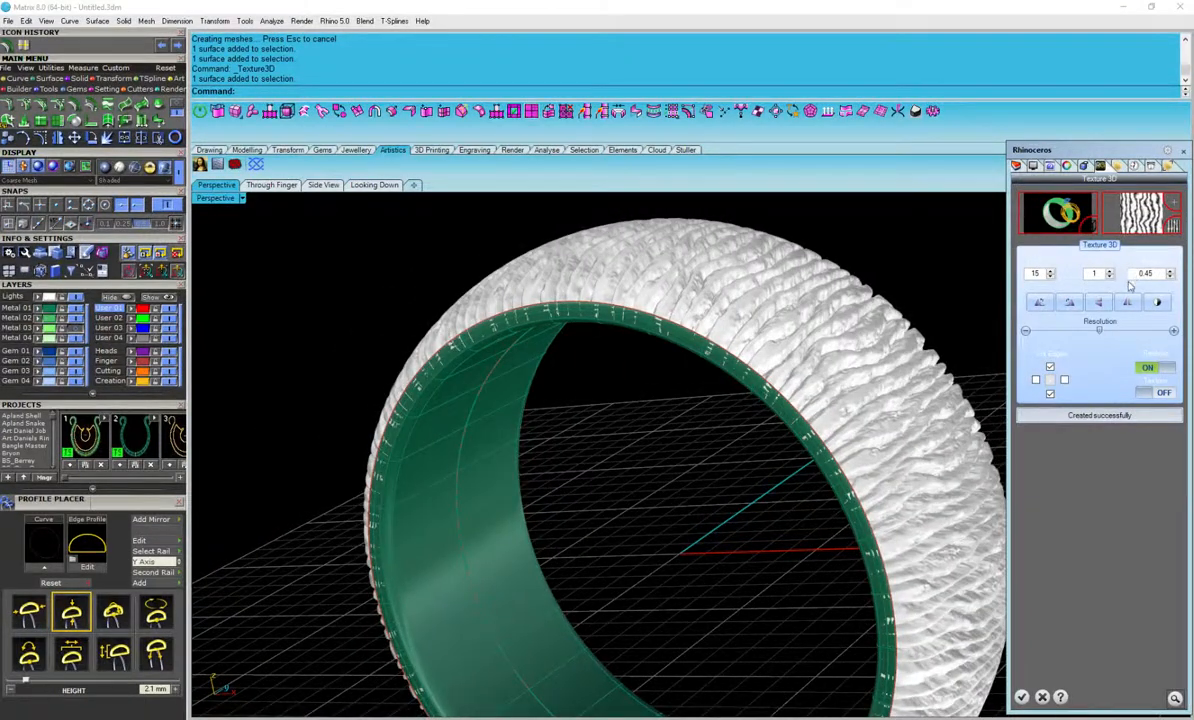
{"action": "right_click_drag", "start_coordinate": [955, 312], "coordinate": [660, 525]}
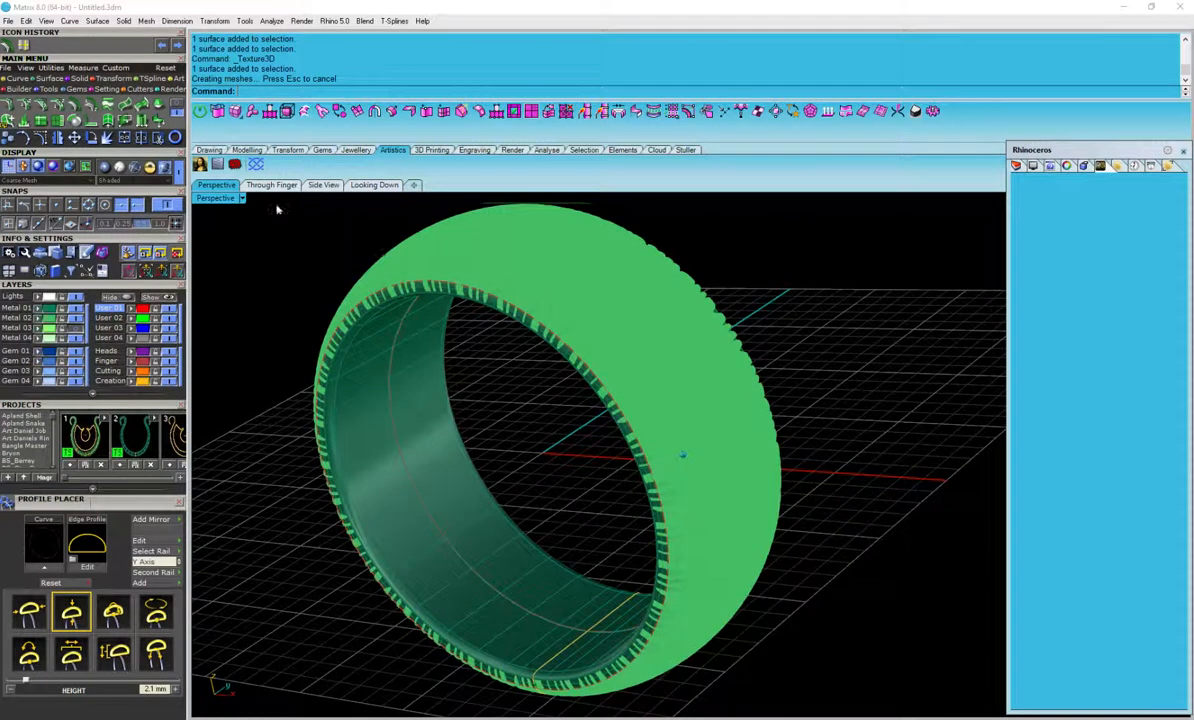
{"action": "left_click", "coordinate": [240, 198]}
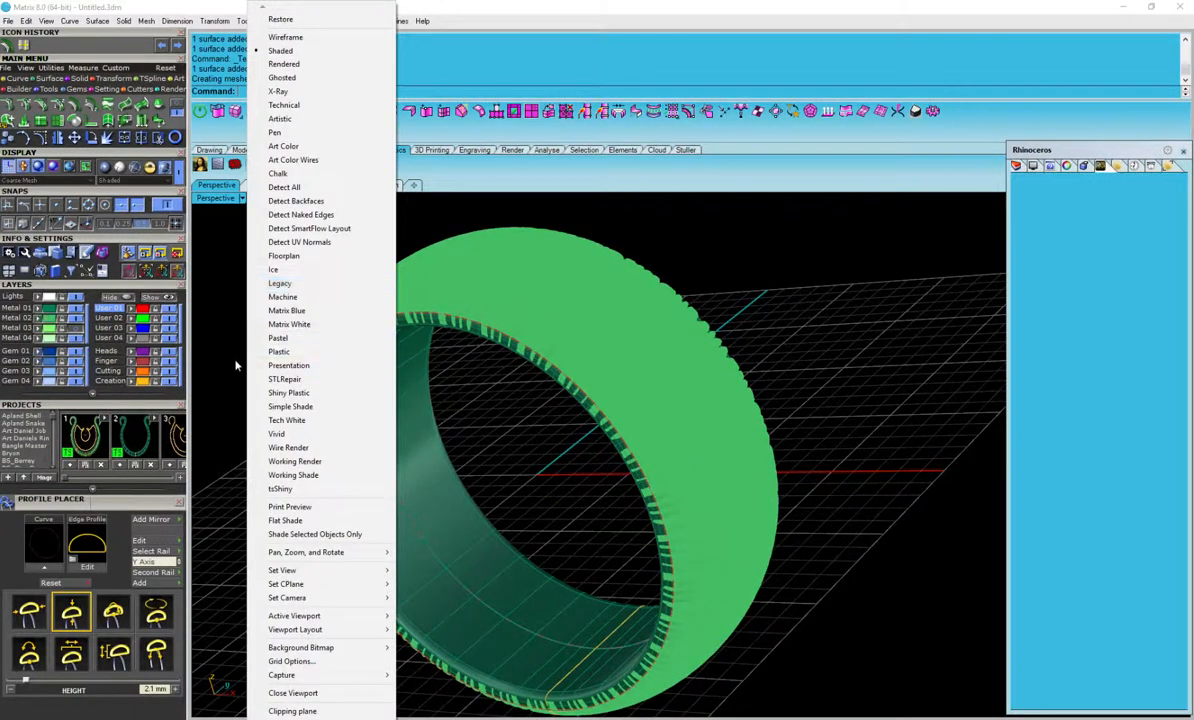
{"action": "left_click", "coordinate": [278, 352]}
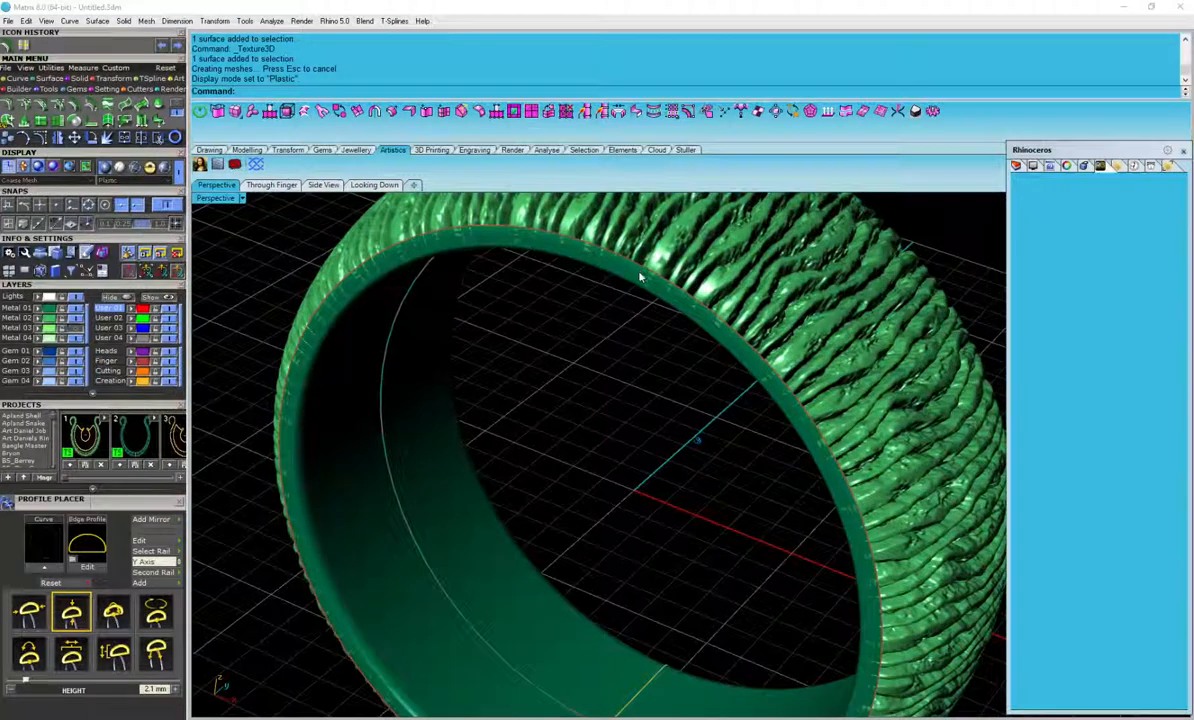
{"action": "left_click", "coordinate": [561, 277]}
{"action": "left_click", "coordinate": [581, 364]}
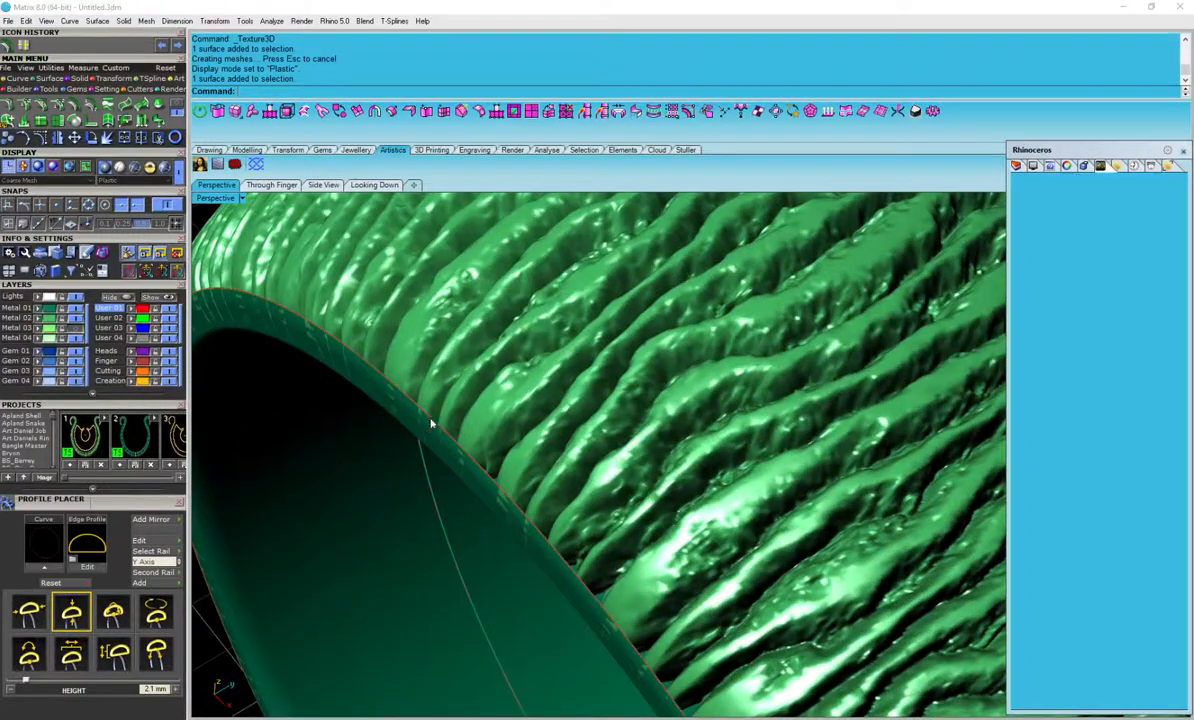
{"action": "left_click", "coordinate": [435, 428]}
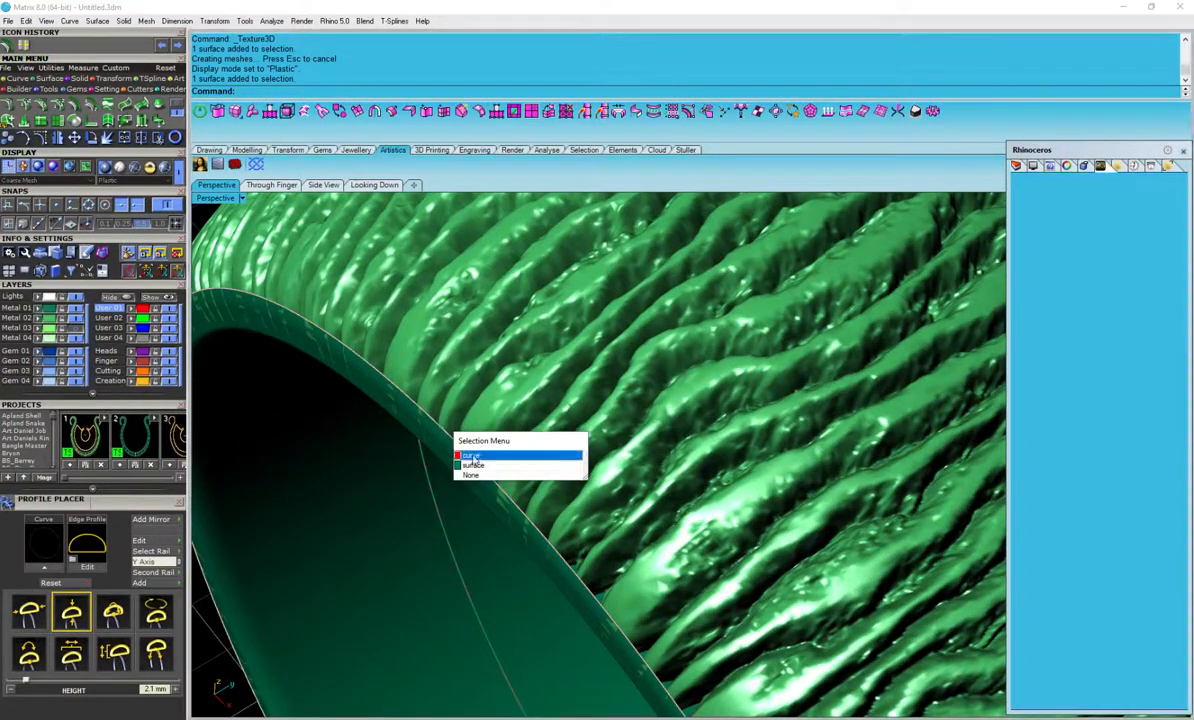
{"action": "left_click", "coordinate": [480, 462]}
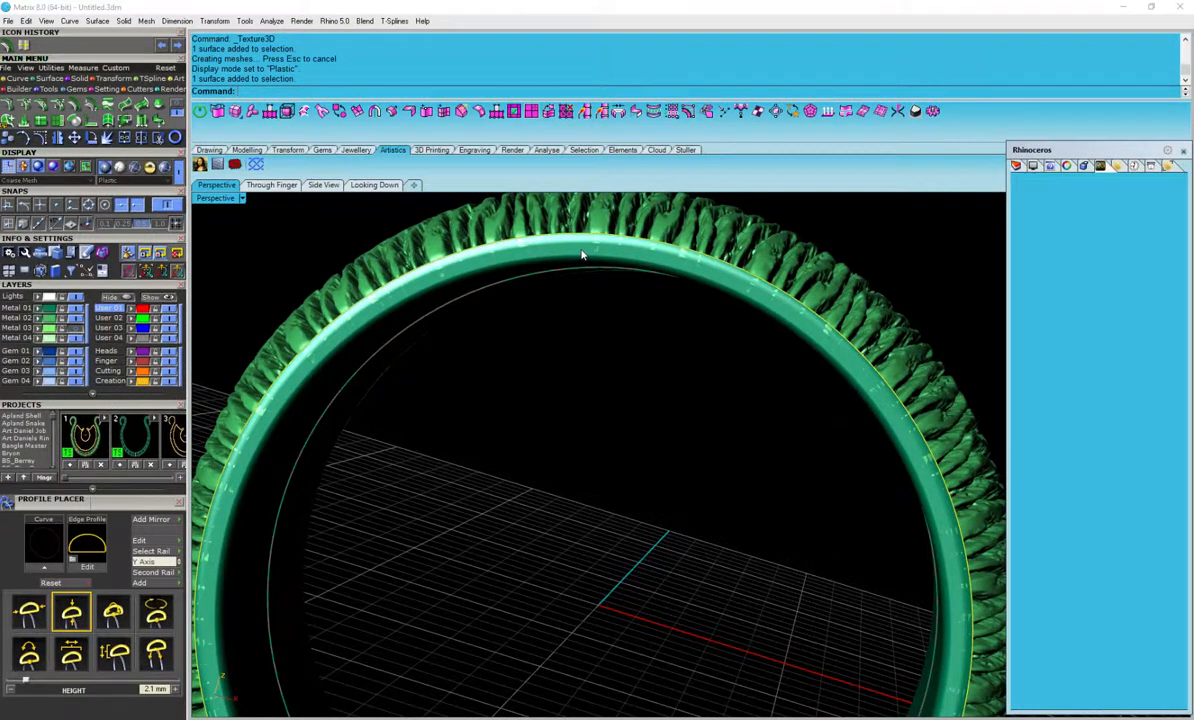
Extract a U-direction isocurve around the front rim of the inner band surface, partway between the rim's outer and inner edges
{"action": "right_click_drag", "start_coordinate": [581, 255], "coordinate": [580, 357]}
{"action": "right_click_drag", "start_coordinate": [474, 337], "coordinate": [400, 385]}
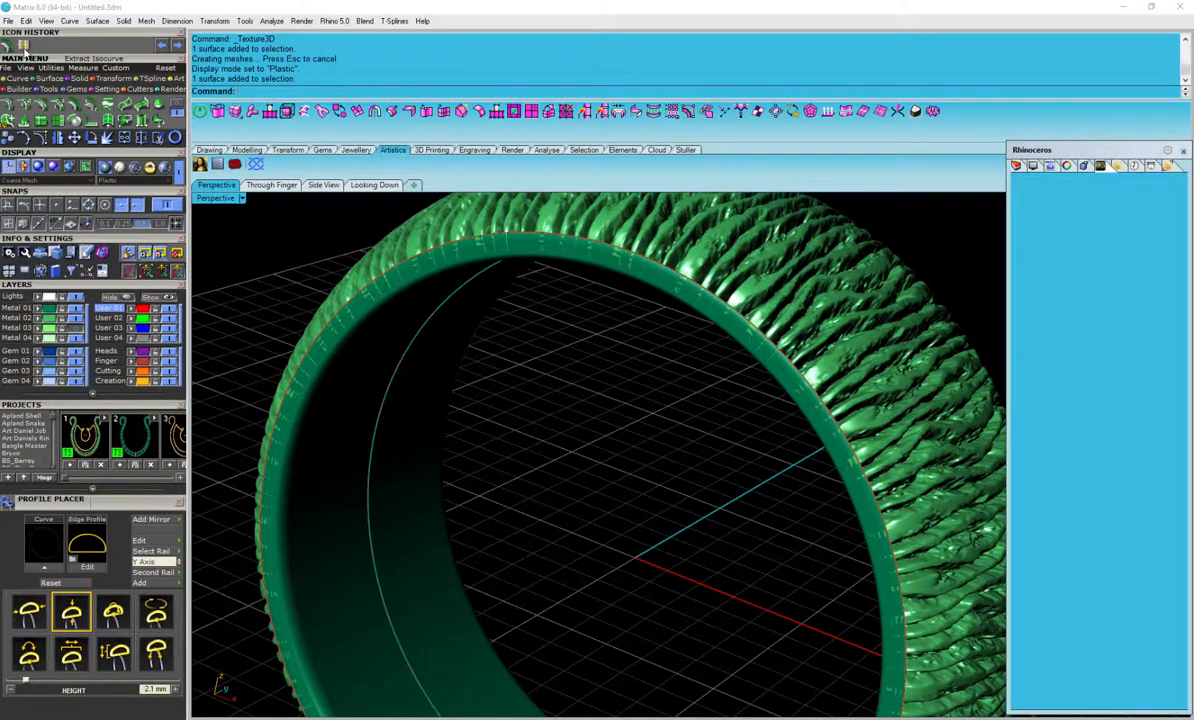
{"action": "left_click", "coordinate": [14, 79]}
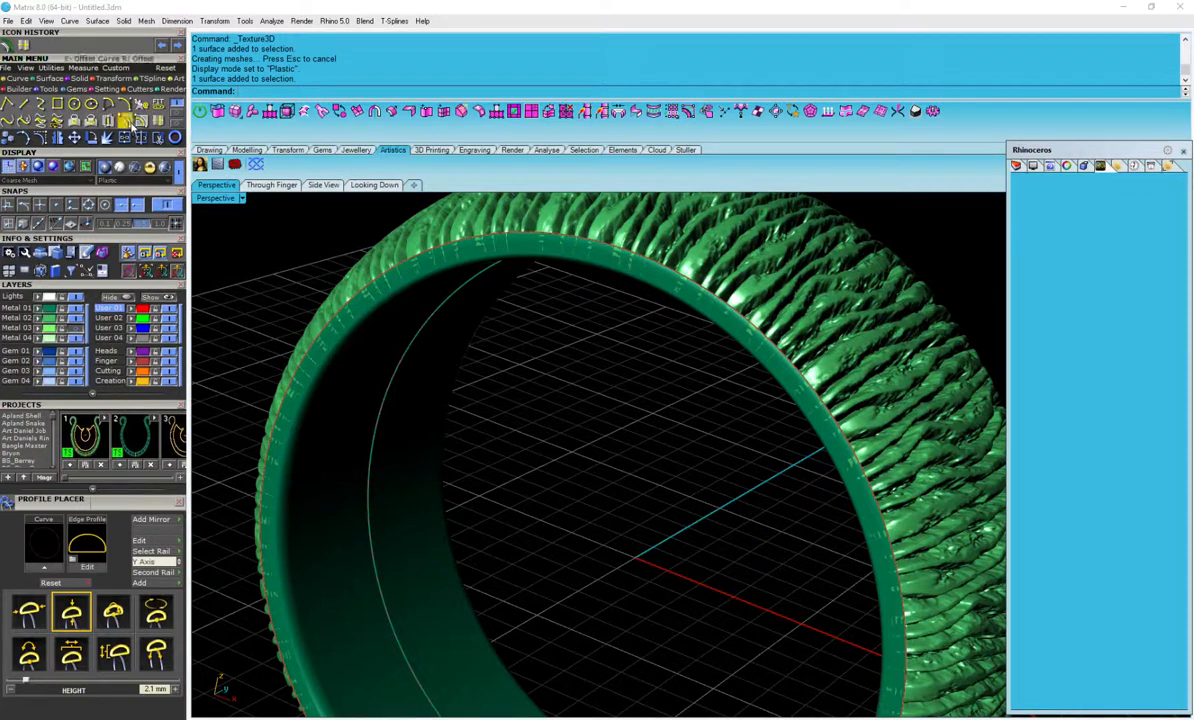
{"action": "left_click", "coordinate": [157, 121]}
{"action": "right_click_drag", "start_coordinate": [543, 272], "coordinate": [614, 296]}
{"action": "scroll", "coordinate": [614, 296], "scroll_direction": "up", "scroll_amount": 8}
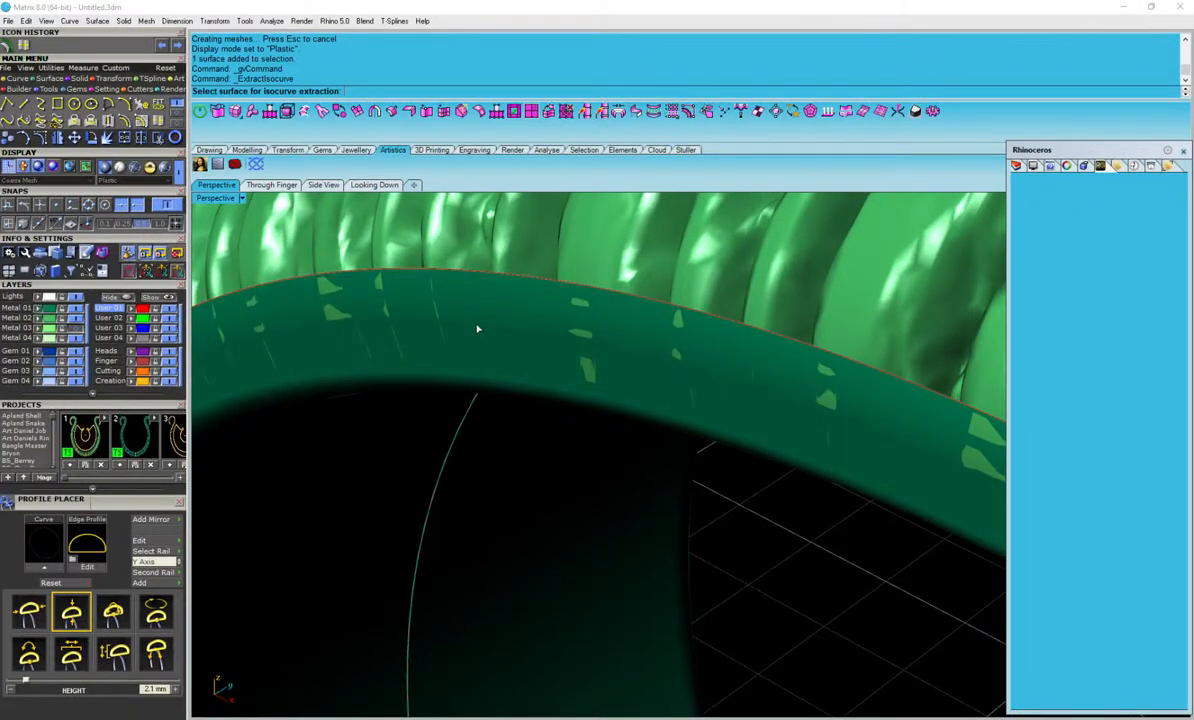
{"action": "left_click", "coordinate": [477, 329]}
{"action": "right_click_drag", "start_coordinate": [477, 329], "coordinate": [588, 307]}
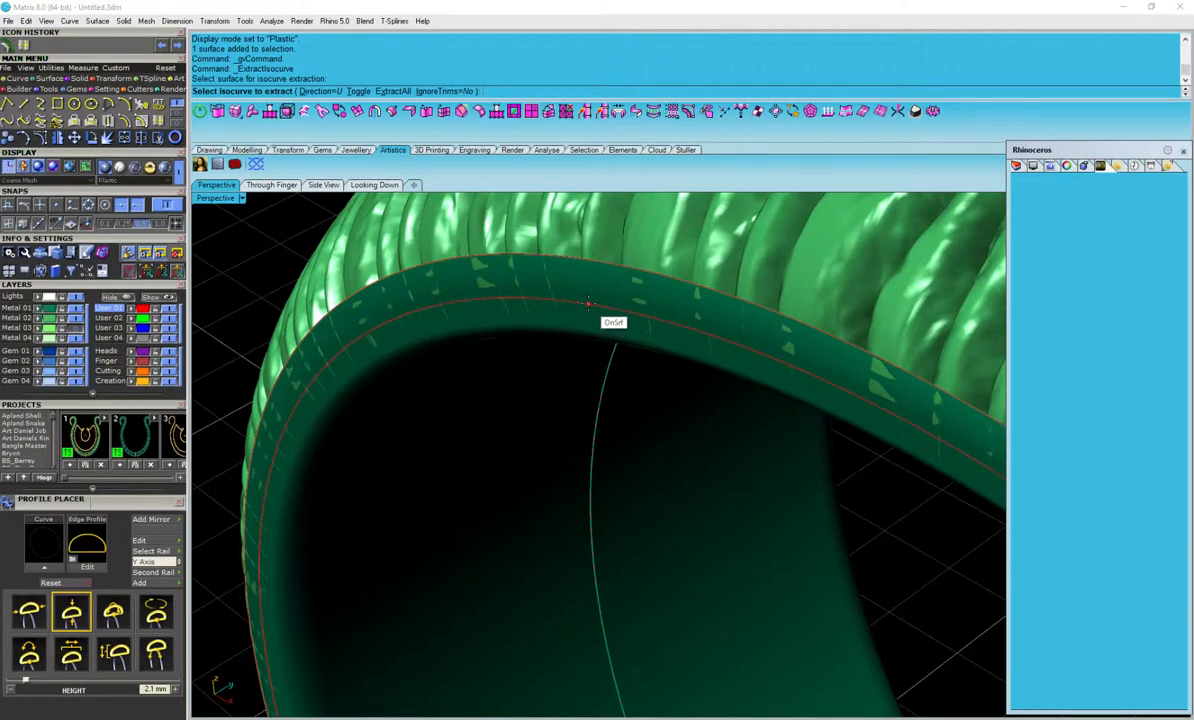
{"action": "left_click", "coordinate": [588, 304]}
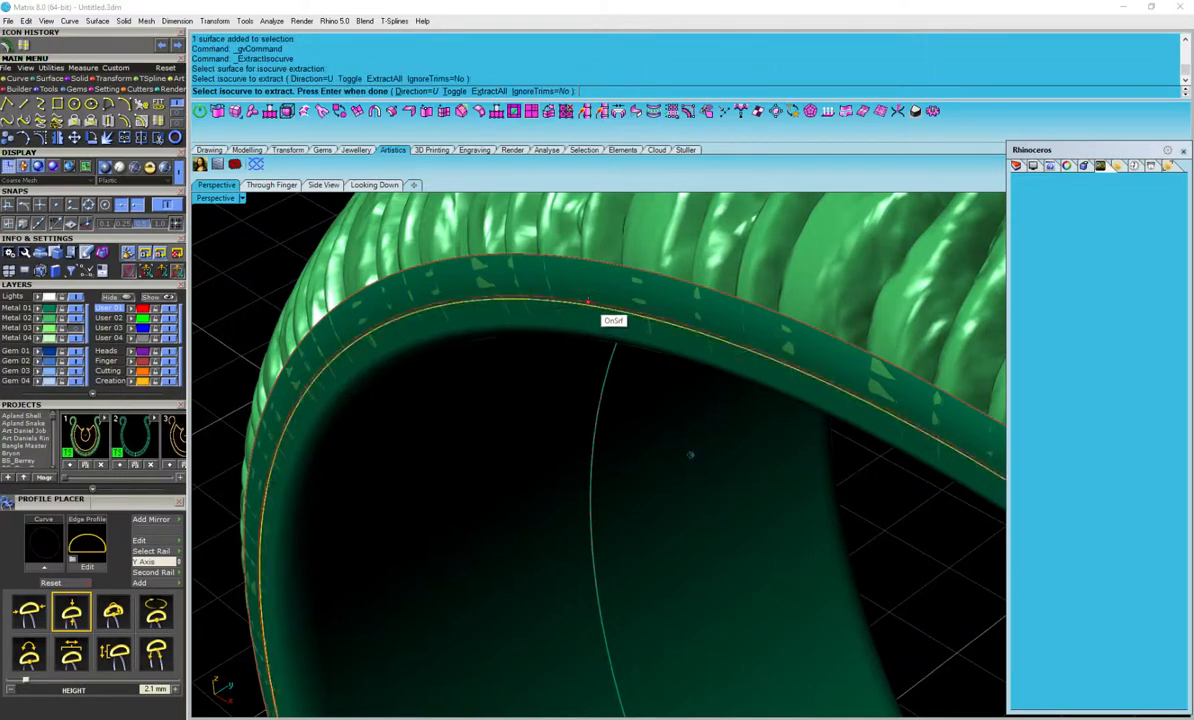
{"action": "right_click_drag", "start_coordinate": [588, 304], "coordinate": [589, 295]}
{"action": "scroll", "coordinate": [571, 343], "scroll_direction": "down", "scroll_amount": 3}
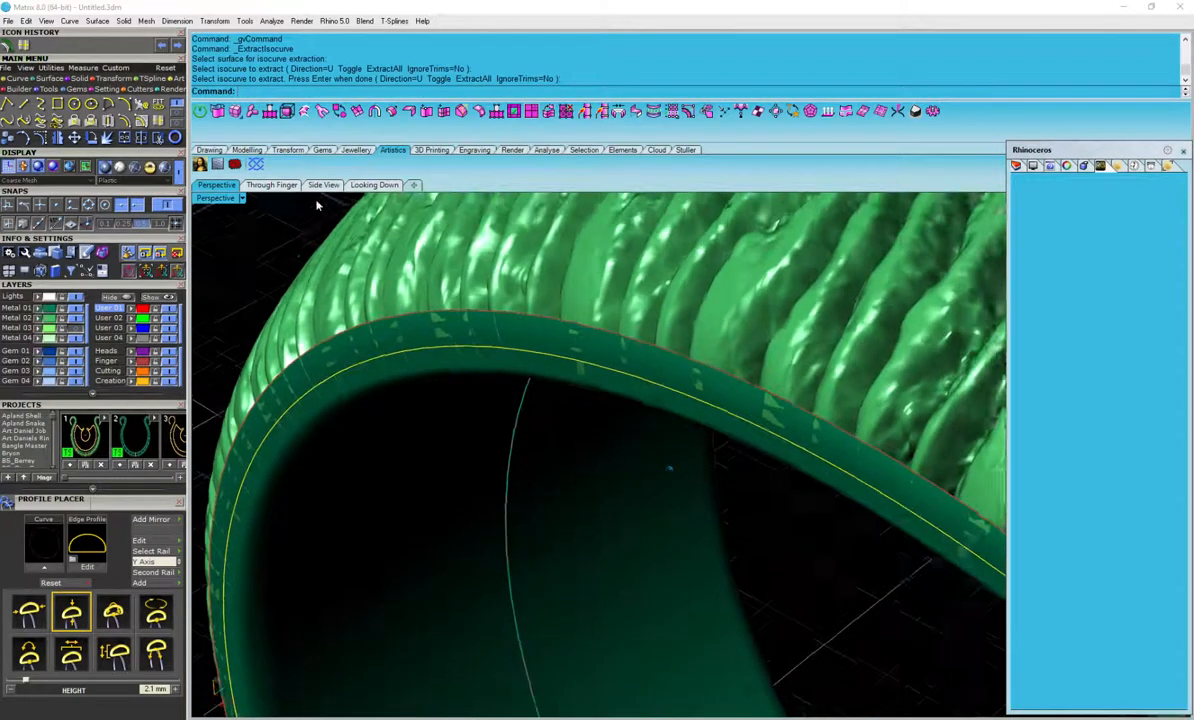
Mirror a copy of the extracted isocurve to the opposite rim across the X axis from 0,0,0 in the Looking Down view
{"action": "left_click", "coordinate": [374, 185]}
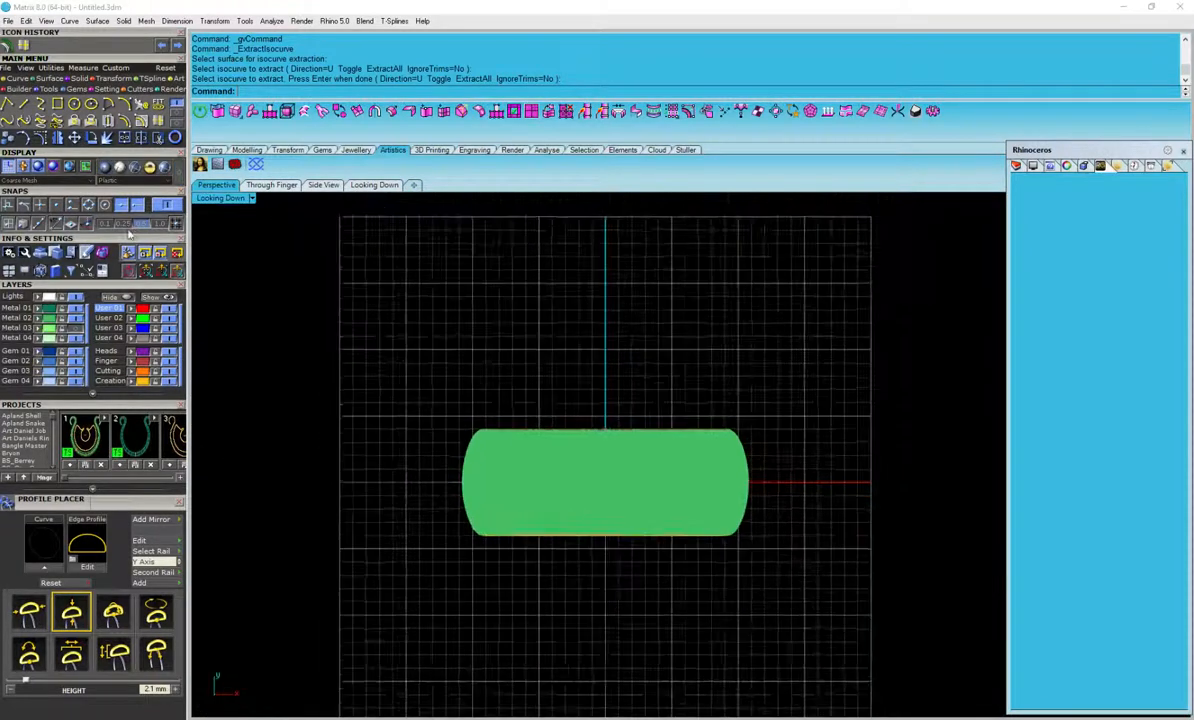
{"action": "left_click", "coordinate": [58, 139]}
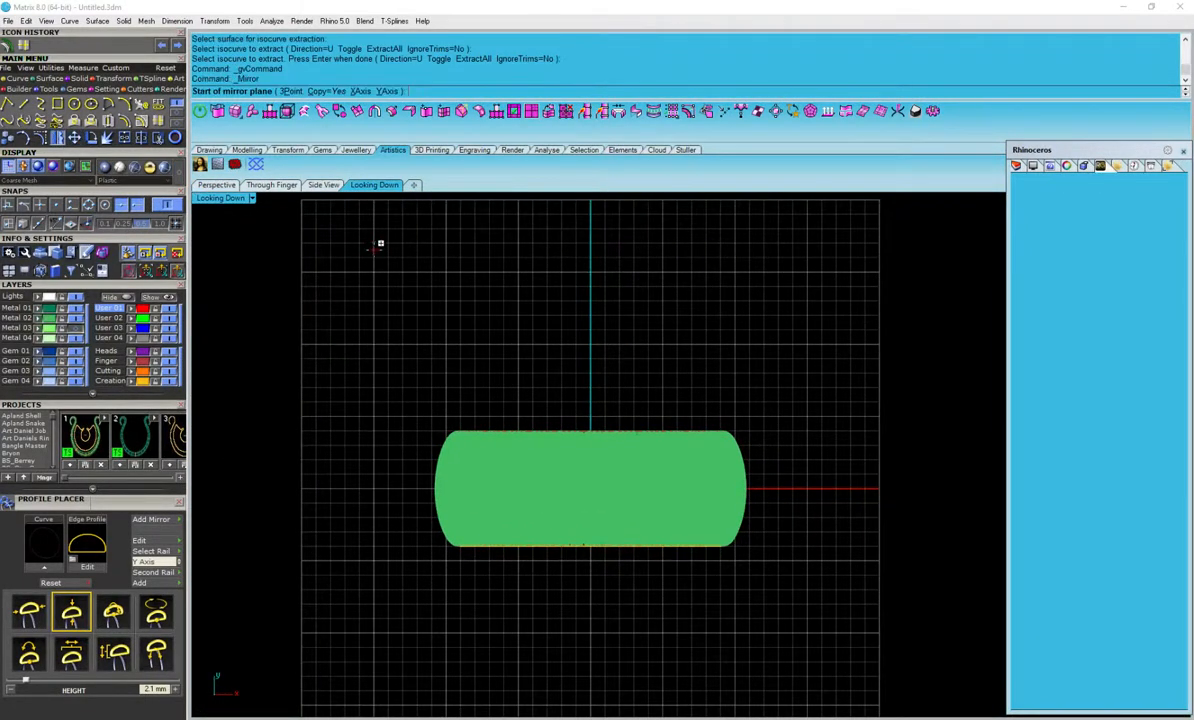
{"action": "left_click", "coordinate": [590, 489]}
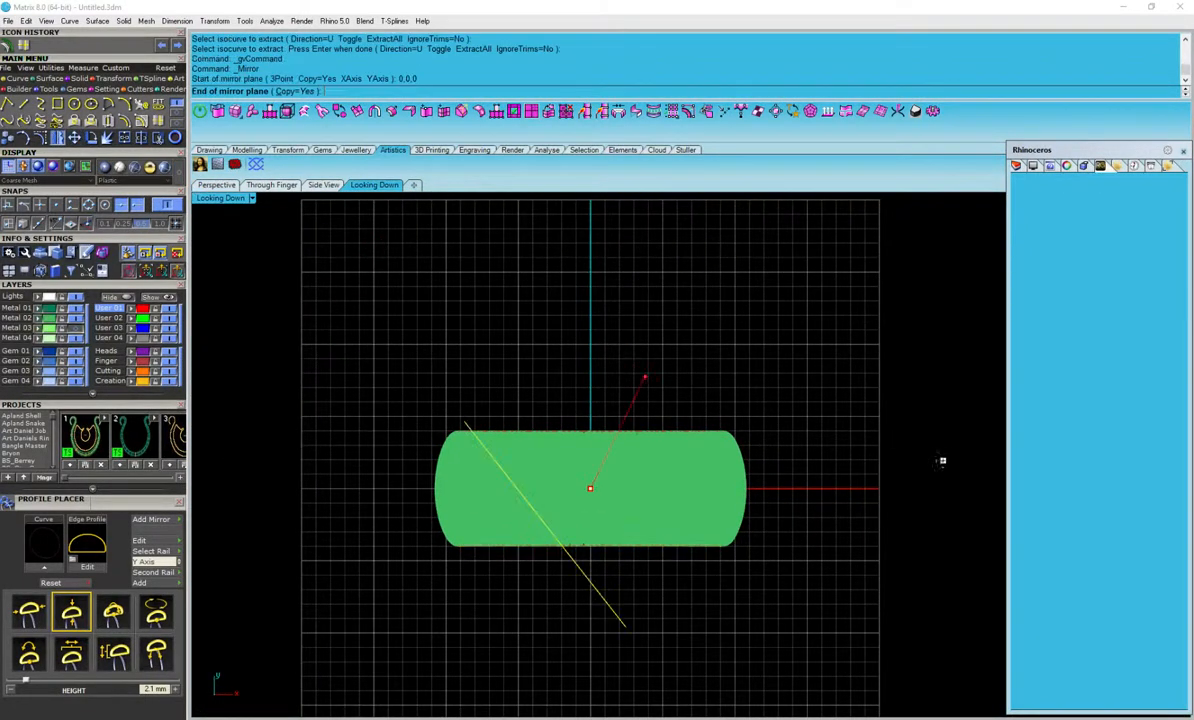
{"action": "left_click", "coordinate": [849, 497]}
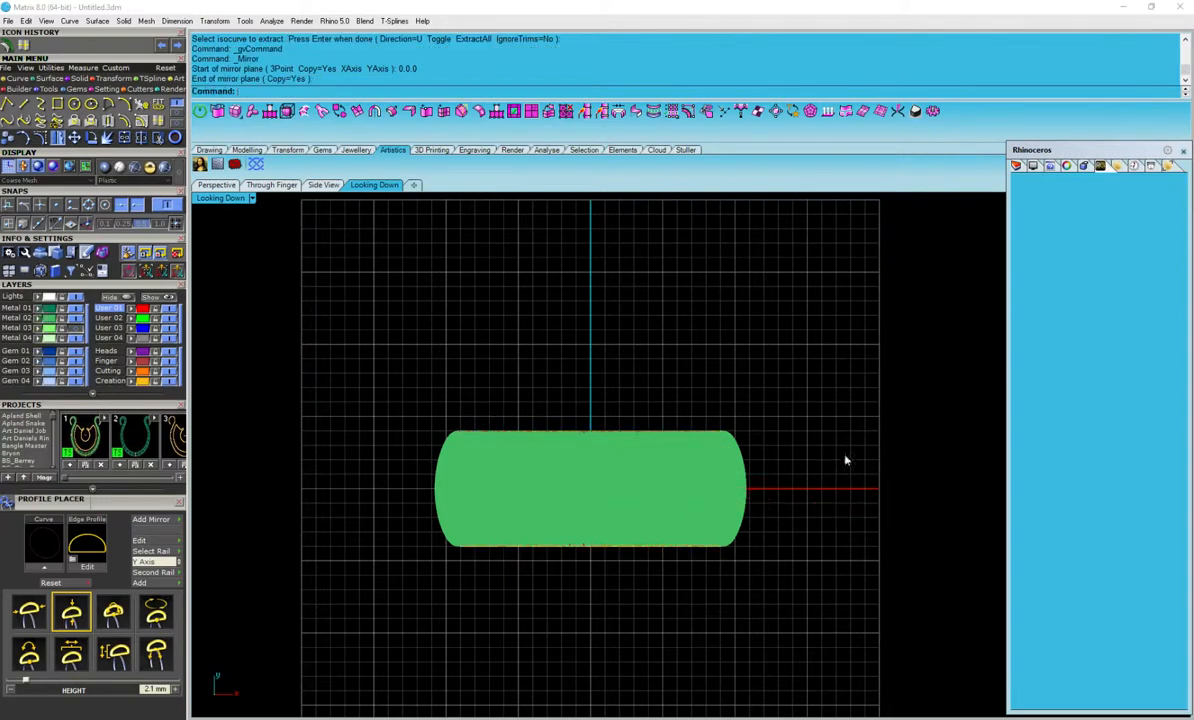
{"action": "left_click", "coordinate": [216, 185]}
{"action": "right_click_drag", "start_coordinate": [800, 599], "coordinate": [713, 352]}
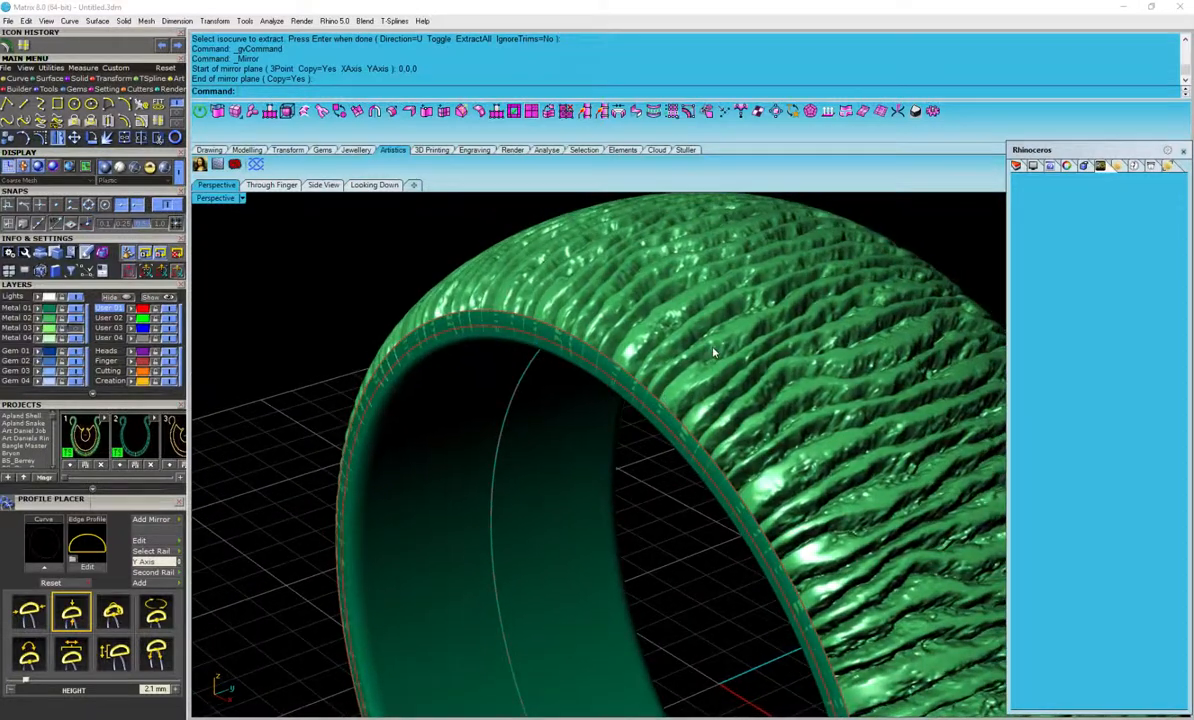
Hide the Metal 02 layer containing the textured mesh and select both halves of the inner band surface
{"action": "left_click", "coordinate": [80, 318]}
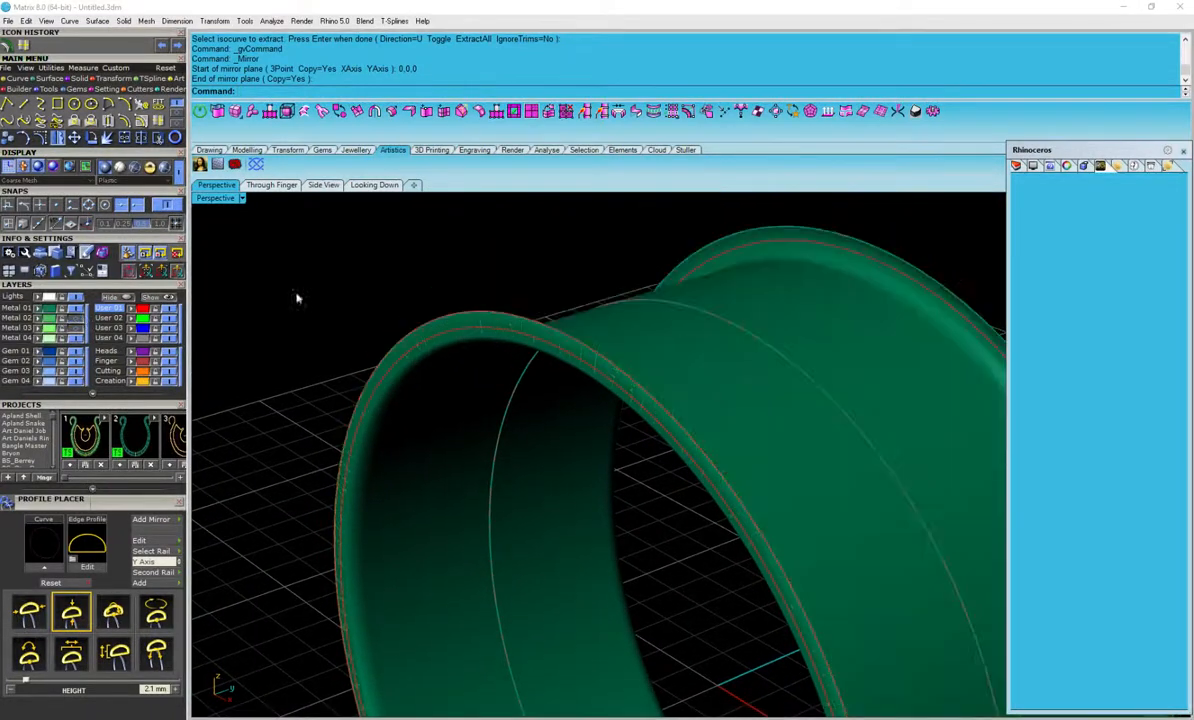
{"action": "right_click_drag", "start_coordinate": [399, 281], "coordinate": [566, 371]}
{"action": "left_click", "coordinate": [566, 371]}
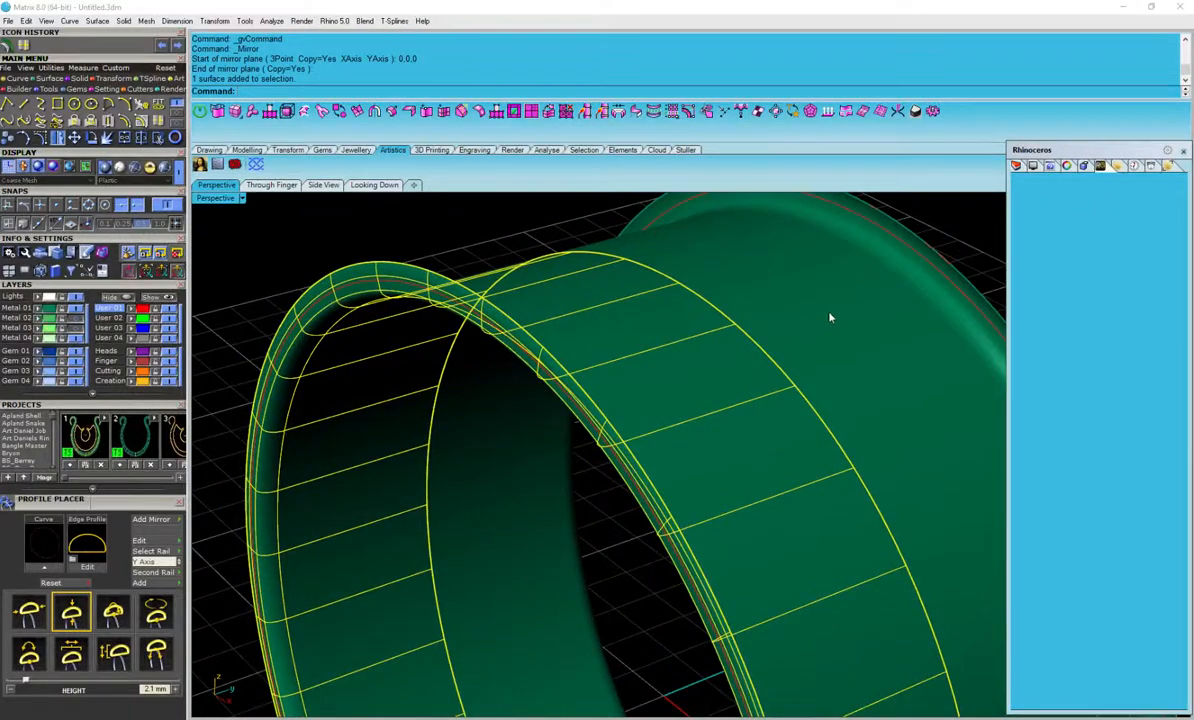
{"action": "left_click", "coordinate": [790, 300]}
{"action": "right_click_drag", "start_coordinate": [719, 283], "coordinate": [706, 432]}
{"action": "right_click_drag", "start_coordinate": [790, 525], "coordinate": [760, 596]}
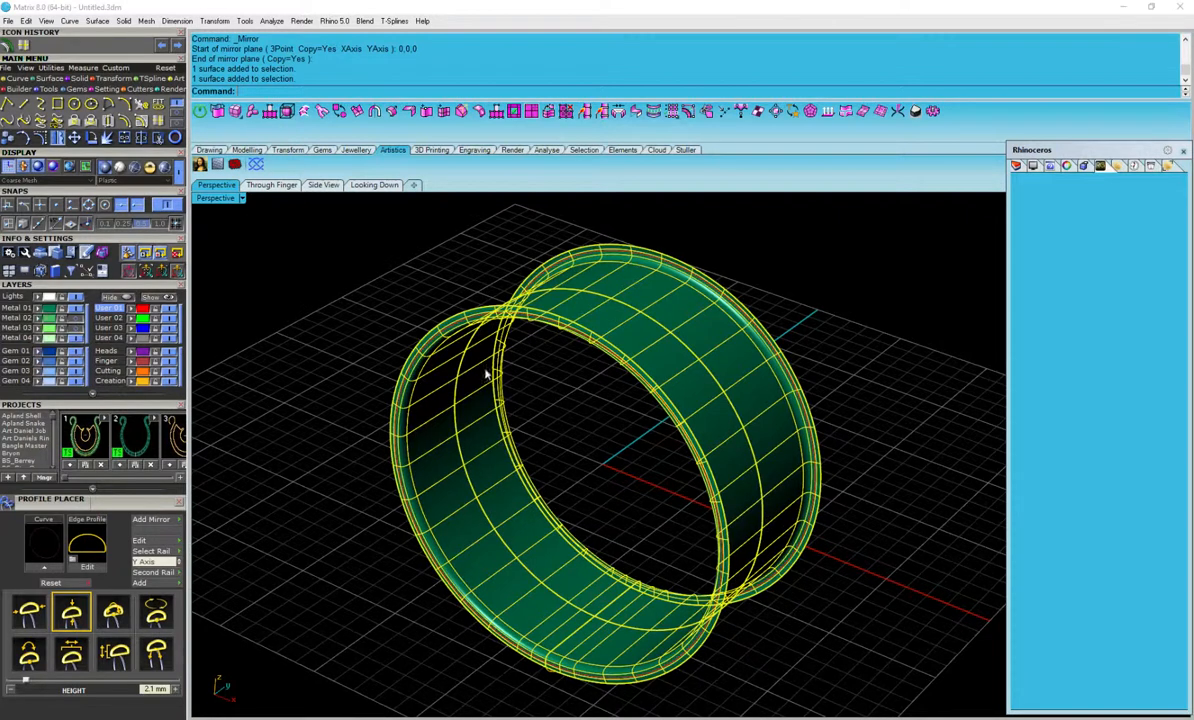
Examine the two inner band surface halves and the isocurves running around their rims
{"action": "left_click", "coordinate": [410, 256]}
{"action": "left_click", "coordinate": [617, 327]}
{"action": "left_click", "coordinate": [678, 312]}
{"action": "left_click", "coordinate": [774, 259]}
{"action": "right_click_drag", "start_coordinate": [706, 380], "coordinate": [608, 451]}
{"action": "scroll", "coordinate": [608, 451], "scroll_direction": "up", "scroll_amount": 3}
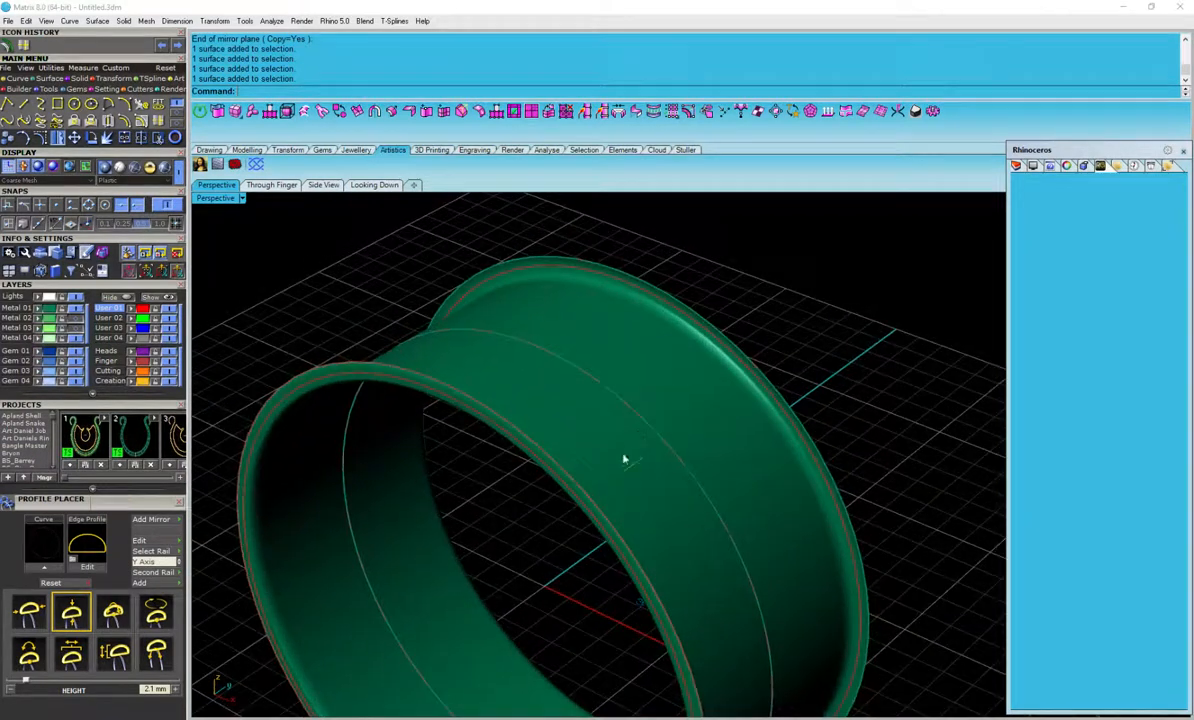
{"action": "left_click", "coordinate": [627, 458]}
{"action": "right_click_drag", "start_coordinate": [677, 379], "coordinate": [745, 340]}
{"action": "left_click", "coordinate": [900, 259]}
{"action": "right_click_drag", "start_coordinate": [500, 410], "coordinate": [573, 397]}
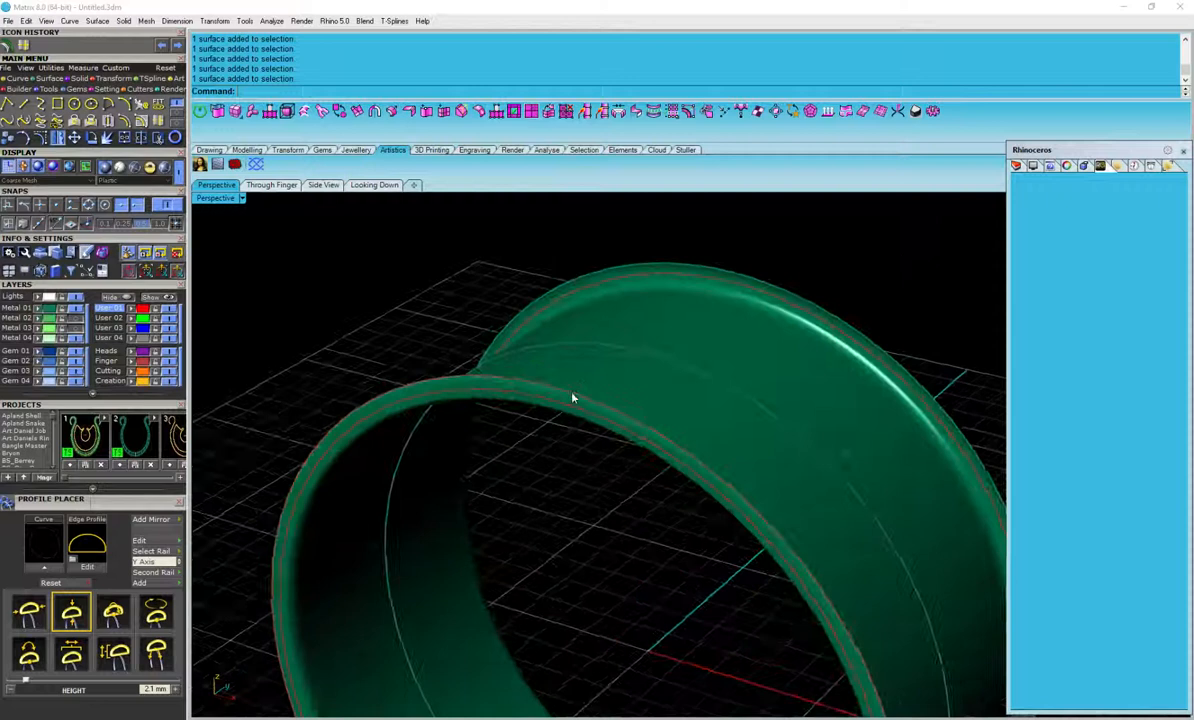
Split the front half of the inner band surface using the isocurve on its rim as the cutting object
{"action": "left_click", "coordinate": [576, 397]}
{"action": "scroll", "coordinate": [548, 452], "scroll_direction": "up", "scroll_amount": 5}
{"action": "scroll", "coordinate": [545, 455], "scroll_direction": "down", "scroll_amount": 3}
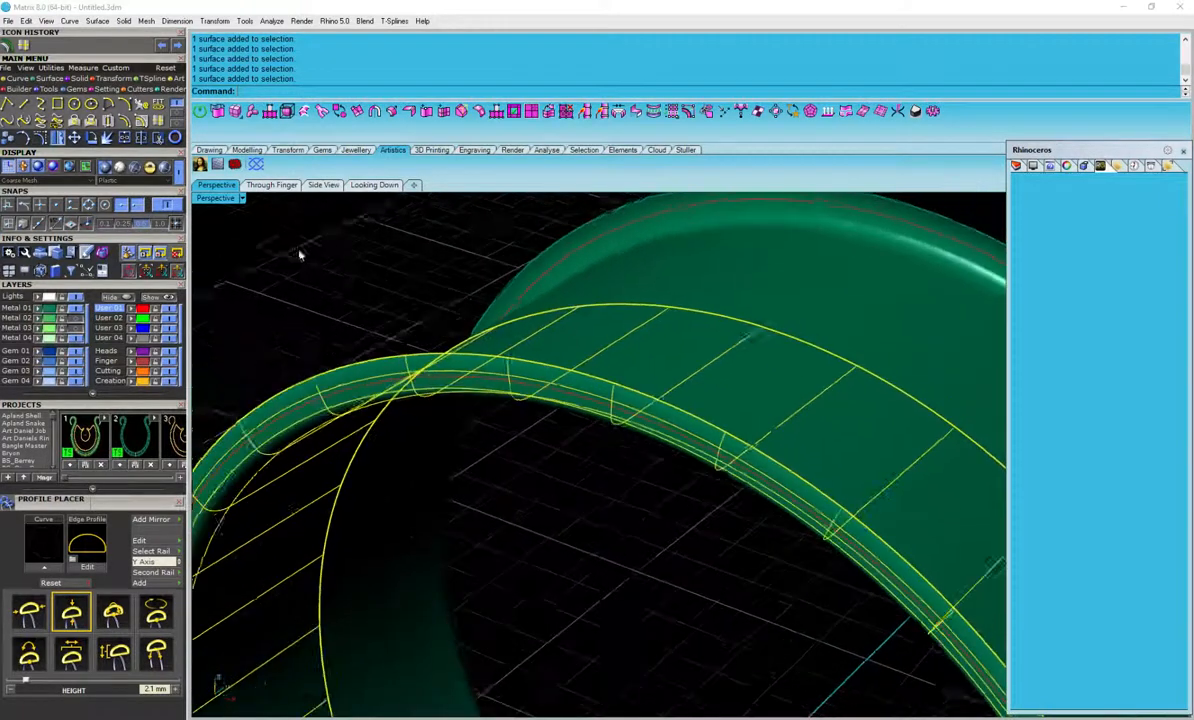
{"action": "left_click", "coordinate": [140, 138]}
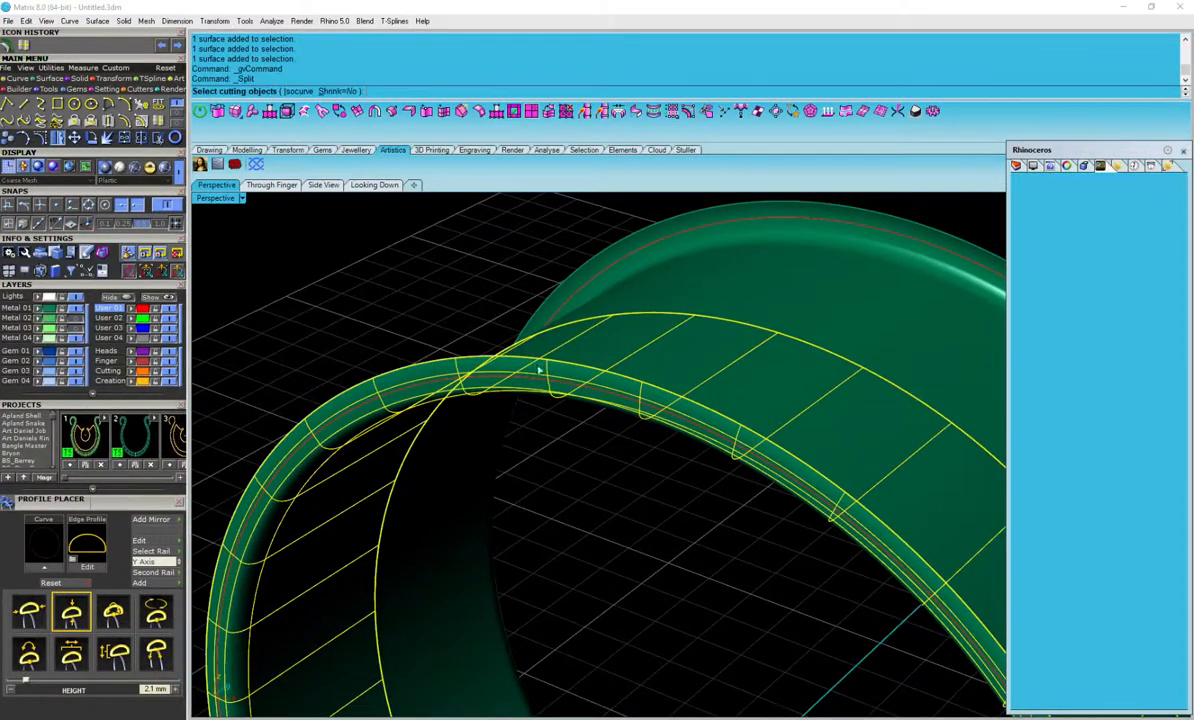
{"action": "left_click", "coordinate": [539, 382]}
{"action": "key", "text": "Return"}
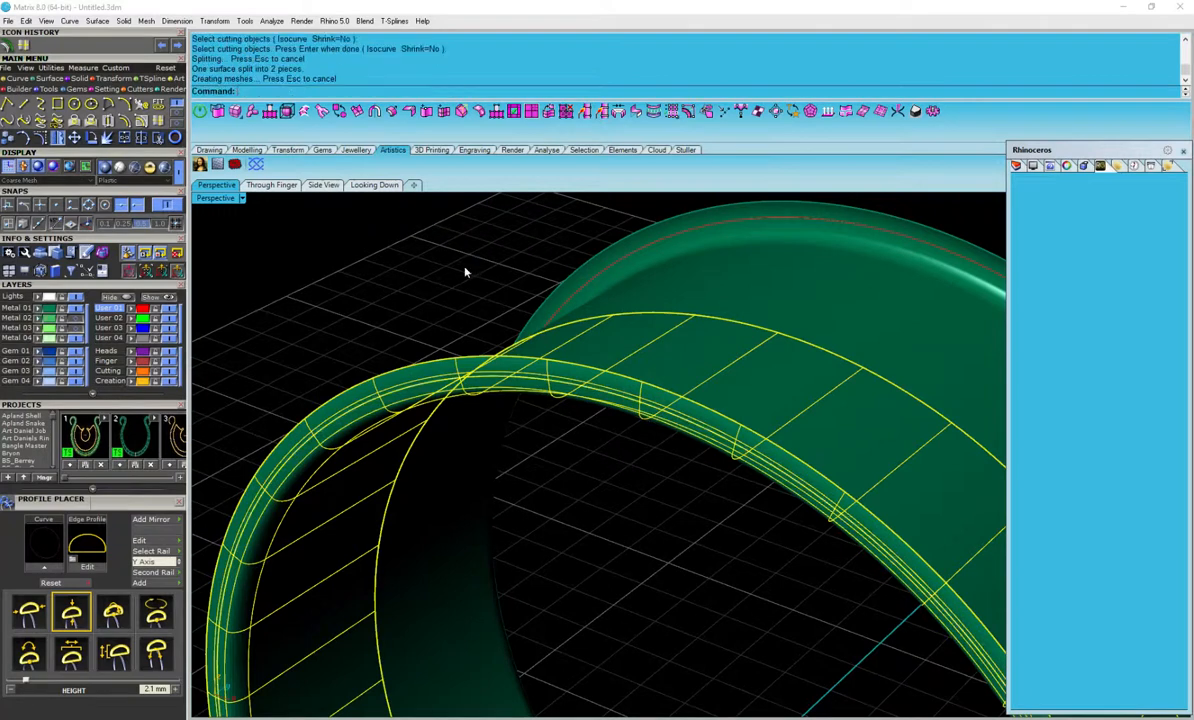
Delete the cut-off outer strip of the front rim and the leftover curve along its outer edge
{"action": "left_click", "coordinate": [480, 376]}
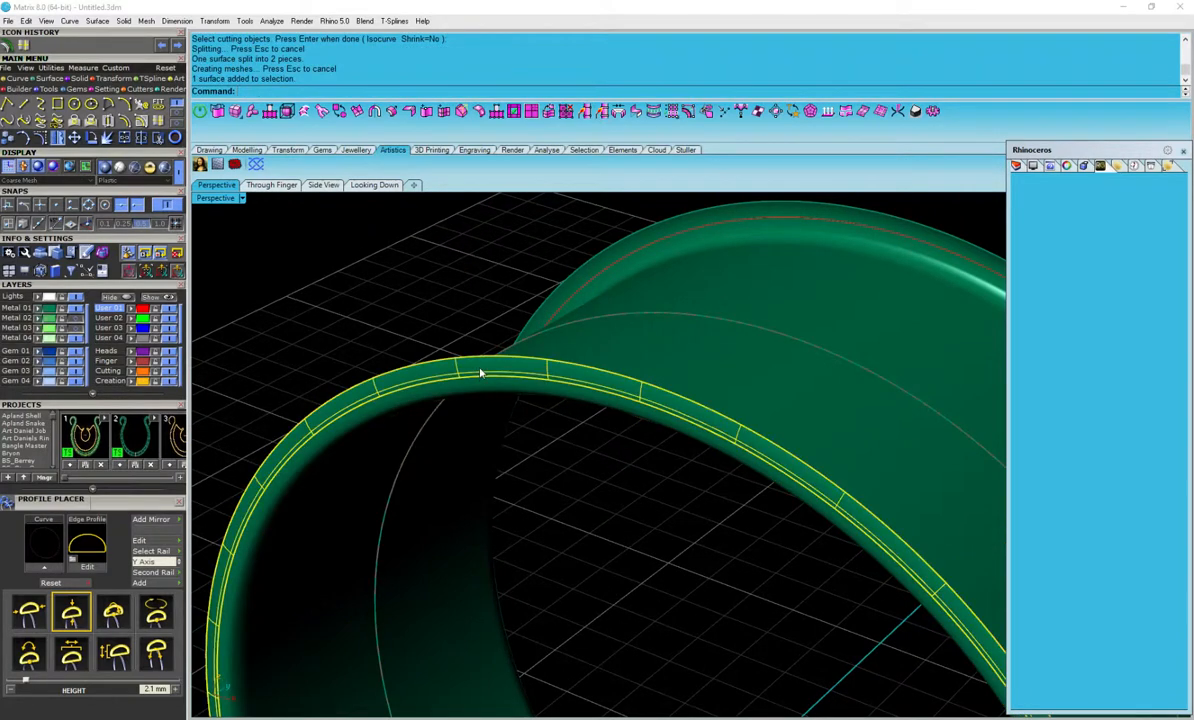
{"action": "key", "text": "Delete"}
{"action": "key", "text": "Delete"}
{"action": "left_click", "coordinate": [453, 362]}
{"action": "key", "text": "Delete"}
Split the opposite half of the inner band surface using the mirrored isocurve on its rim
{"action": "mouse_move", "coordinate": [437, 284]}
{"action": "right_mouse_down"}
{"action": "mouse_move", "coordinate": [600, 306]}
{"action": "mouse_move", "coordinate": [400, 300]}
{"action": "mouse_move", "coordinate": [448, 288]}
{"action": "right_mouse_up"}
{"action": "left_click", "coordinate": [555, 308]}
{"action": "left_click", "coordinate": [140, 139]}
{"action": "scroll", "coordinate": [586, 411], "scroll_direction": "up", "scroll_amount": 2}
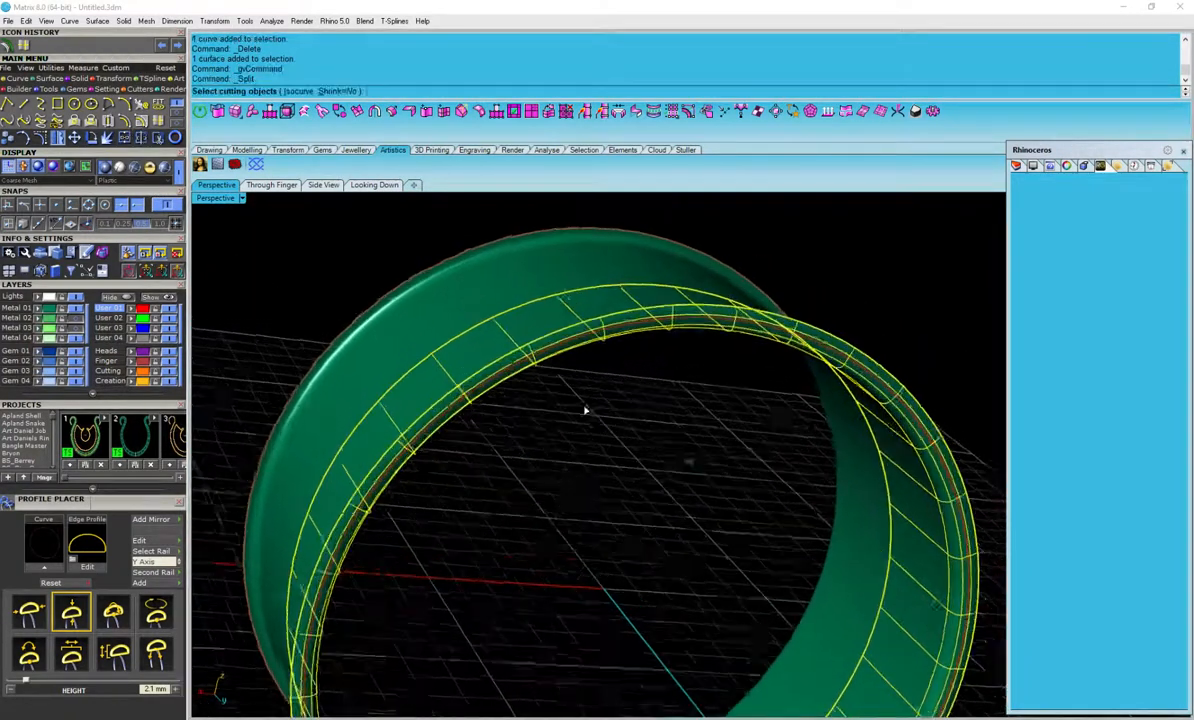
{"action": "right_click_drag", "start_coordinate": [586, 411], "coordinate": [530, 352]}
{"action": "left_click", "coordinate": [527, 352]}
{"action": "right_click", "coordinate": [532, 369]}
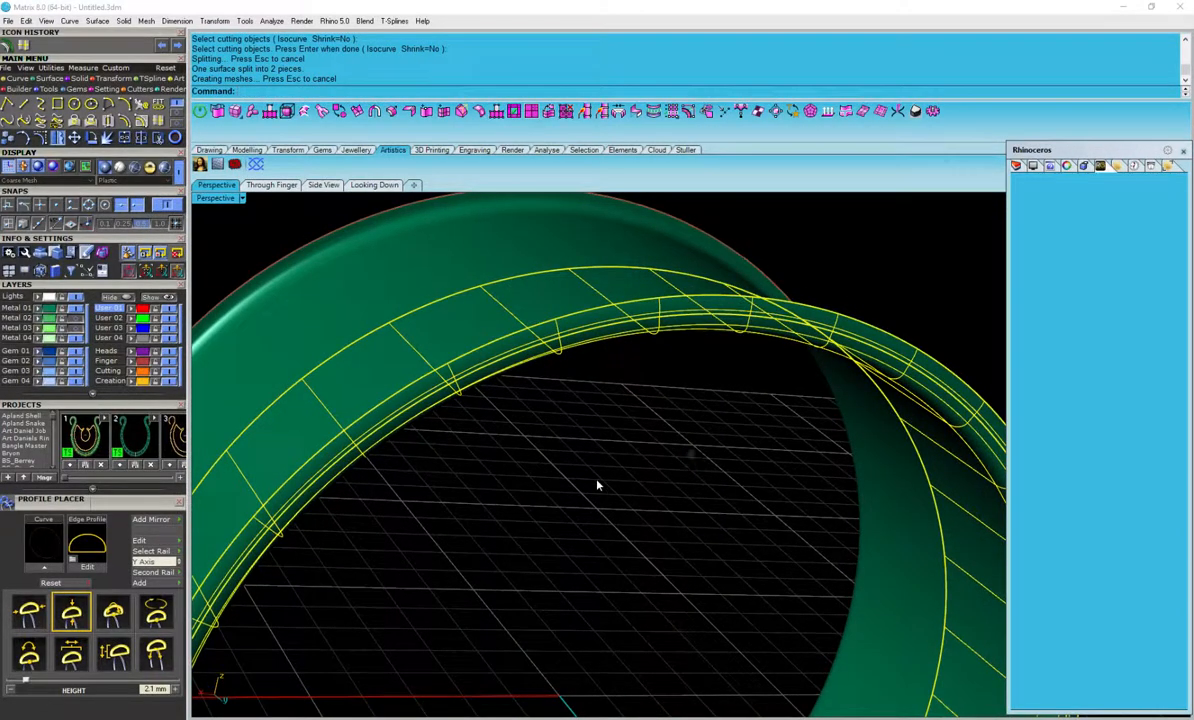
Delete only the cut-off outer strip of the opposite rim and its outer edge curve, restoring the remaining inner surface if removed
{"action": "key", "text": "Delete"}
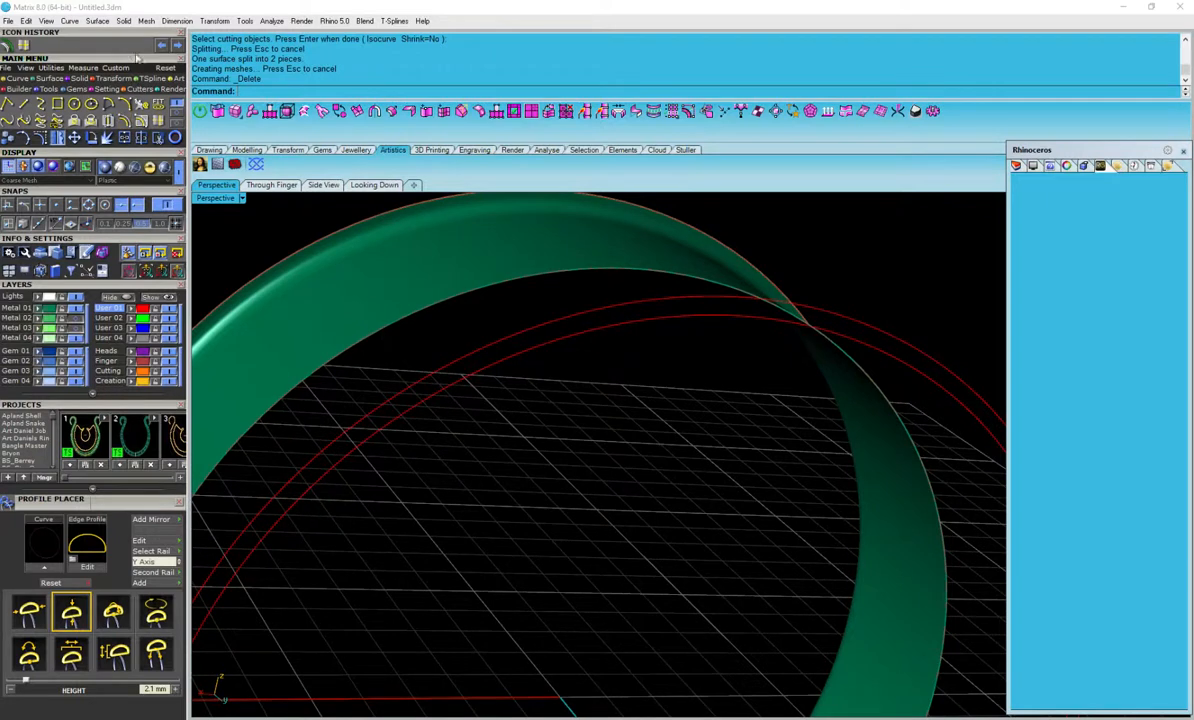
{"action": "left_click", "coordinate": [161, 47]}
{"action": "right_click_drag", "start_coordinate": [580, 470], "coordinate": [541, 387]}
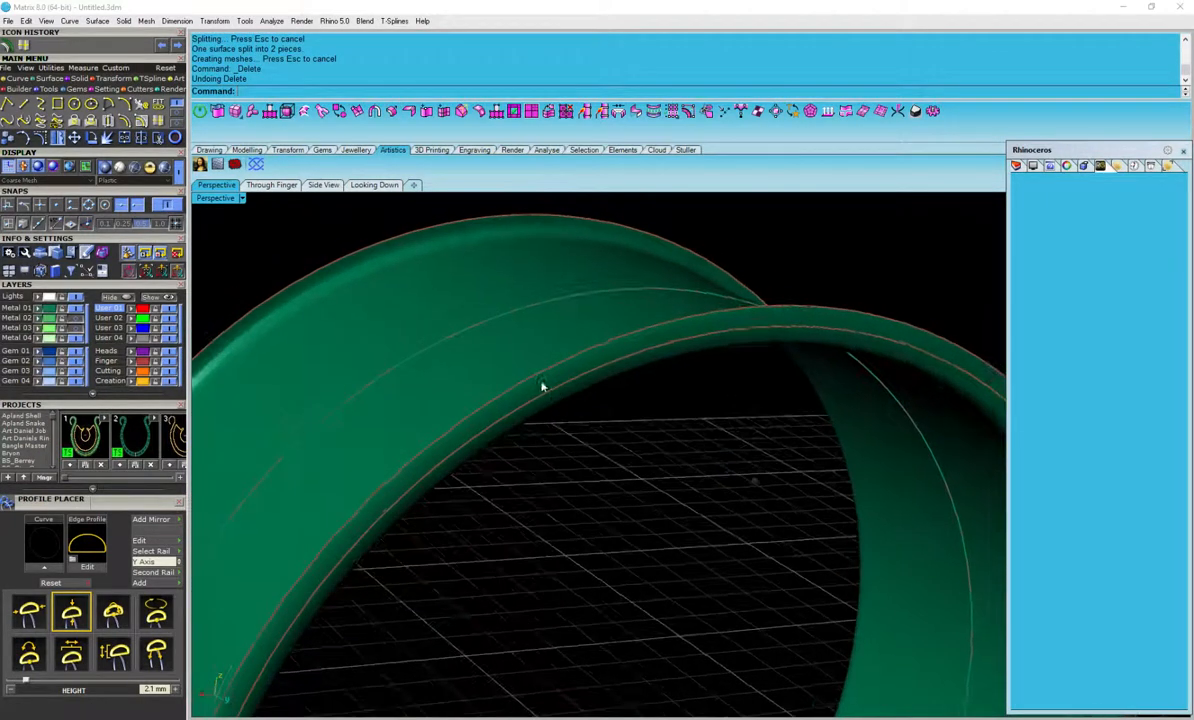
{"action": "left_click", "coordinate": [551, 382]}
{"action": "key", "text": "Delete"}
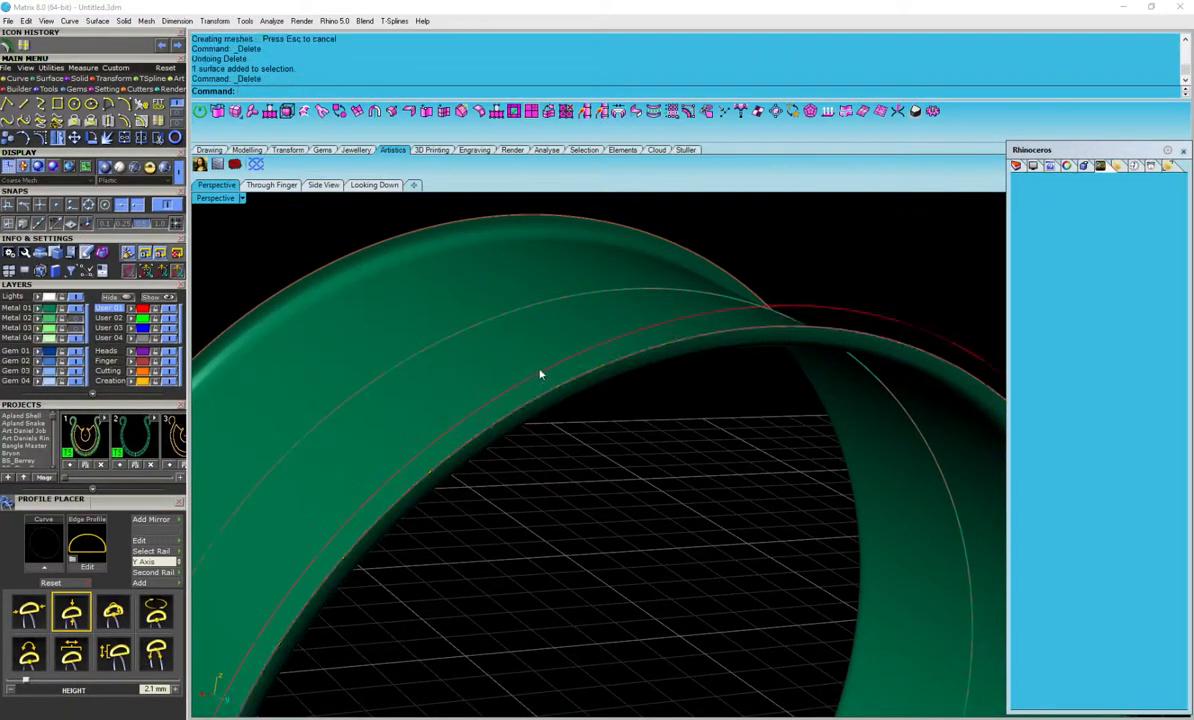
{"action": "left_click", "coordinate": [543, 371]}
{"action": "key", "text": "Delete"}
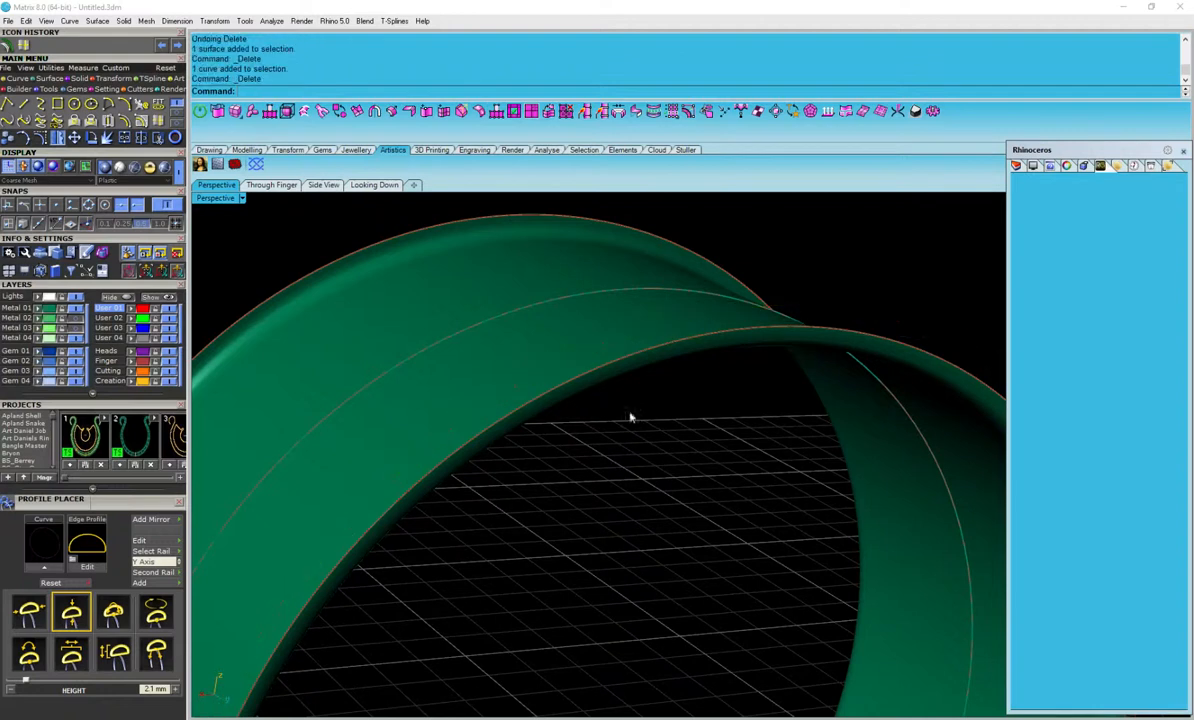
Join the two trimmed halves of the inner band surface into one polysurface and check the joined selection
{"action": "left_click", "coordinate": [543, 343]}
{"action": "left_click", "coordinate": [480, 270], "text": "shift"}
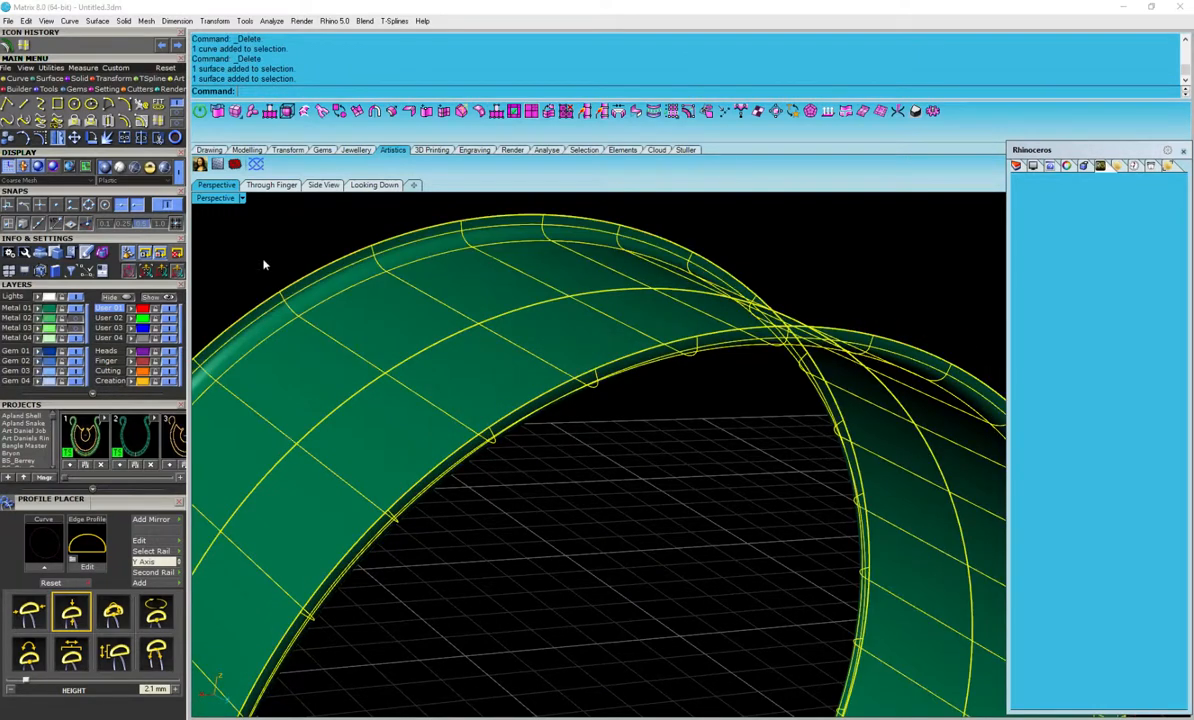
{"action": "left_click", "coordinate": [124, 138]}
{"action": "left_click", "coordinate": [610, 448]}
{"action": "left_click", "coordinate": [565, 349]}
{"action": "left_click", "coordinate": [640, 485]}
{"action": "right_click_drag", "start_coordinate": [645, 495], "coordinate": [670, 484]}
In the Side View, draw a shallow outward-bulging arc by start, end and direction, spanning the tops of the two rim curves
{"action": "left_click", "coordinate": [312, 188]}
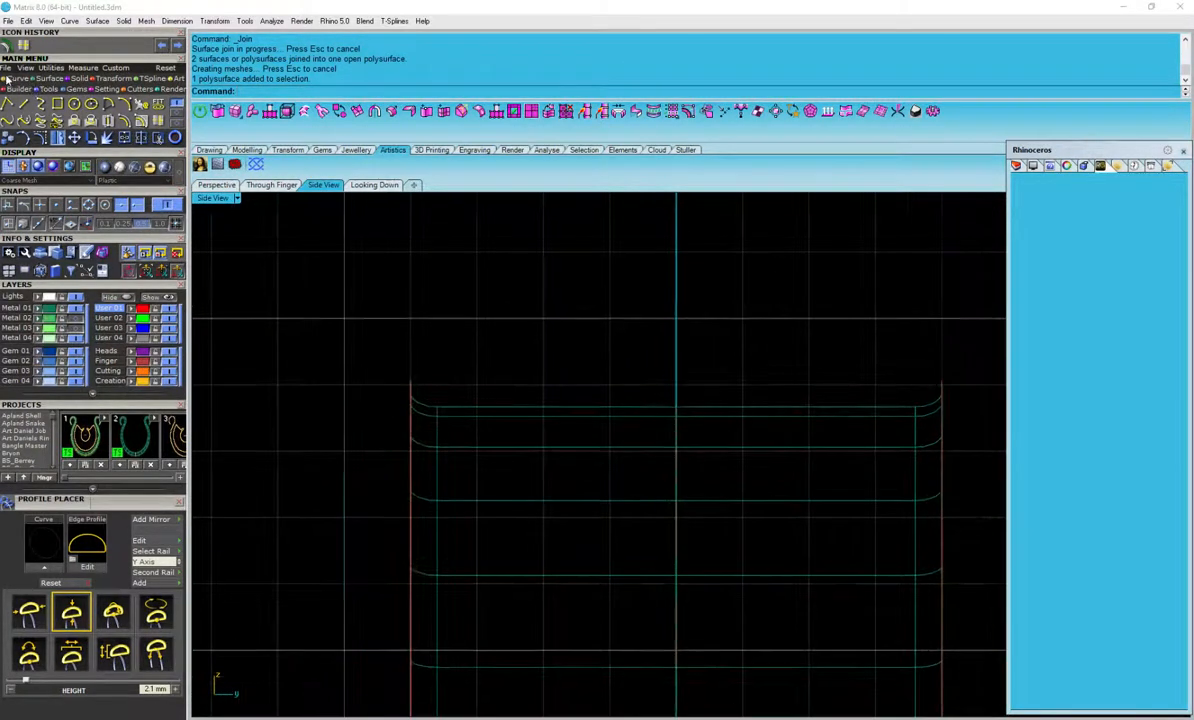
{"action": "left_click", "coordinate": [132, 103]}
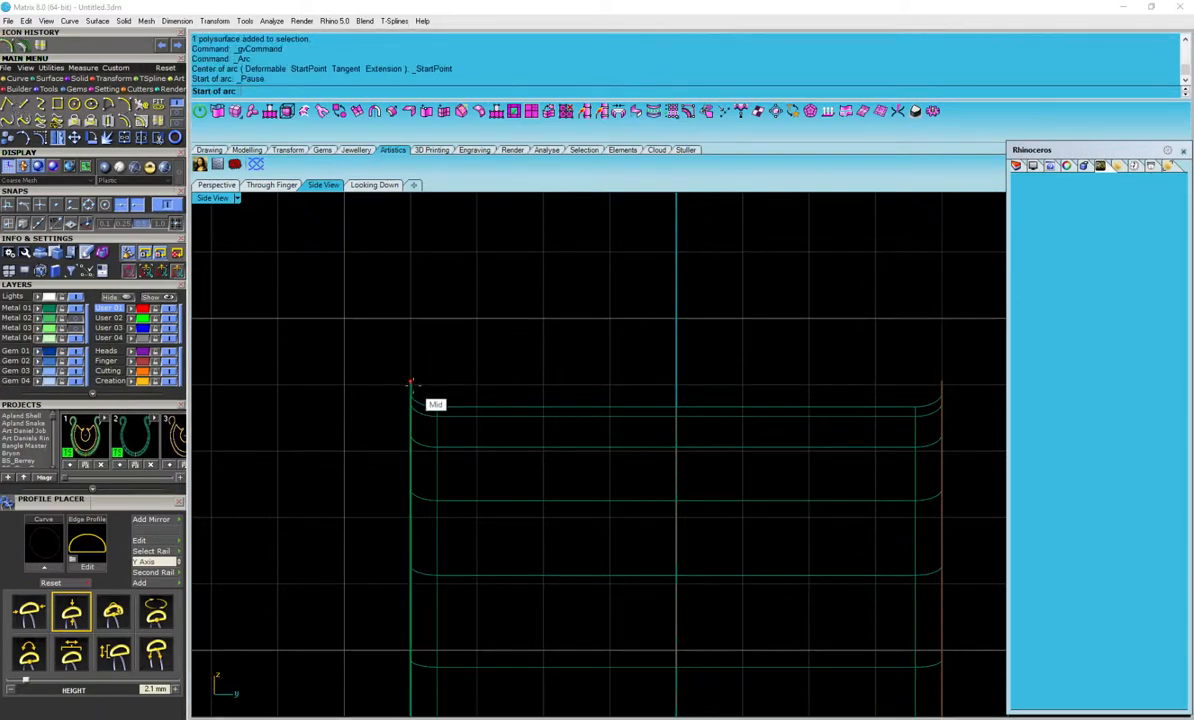
{"action": "left_click", "coordinate": [410, 381]}
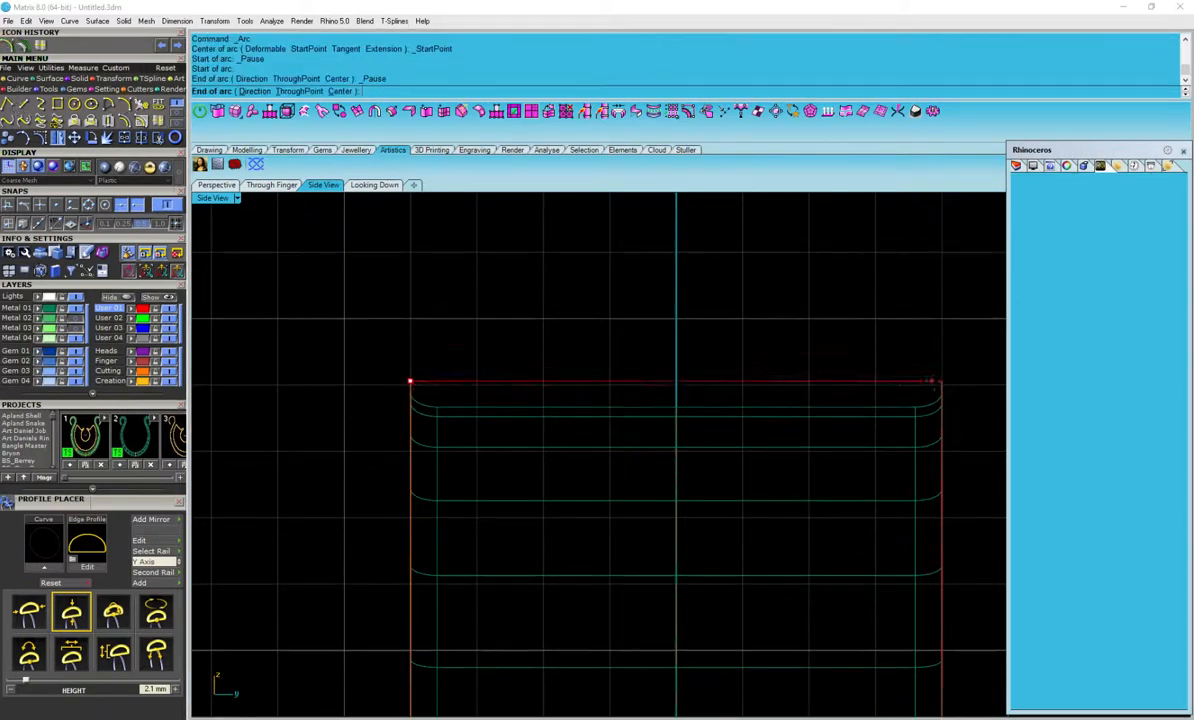
{"action": "left_click", "coordinate": [940, 381]}
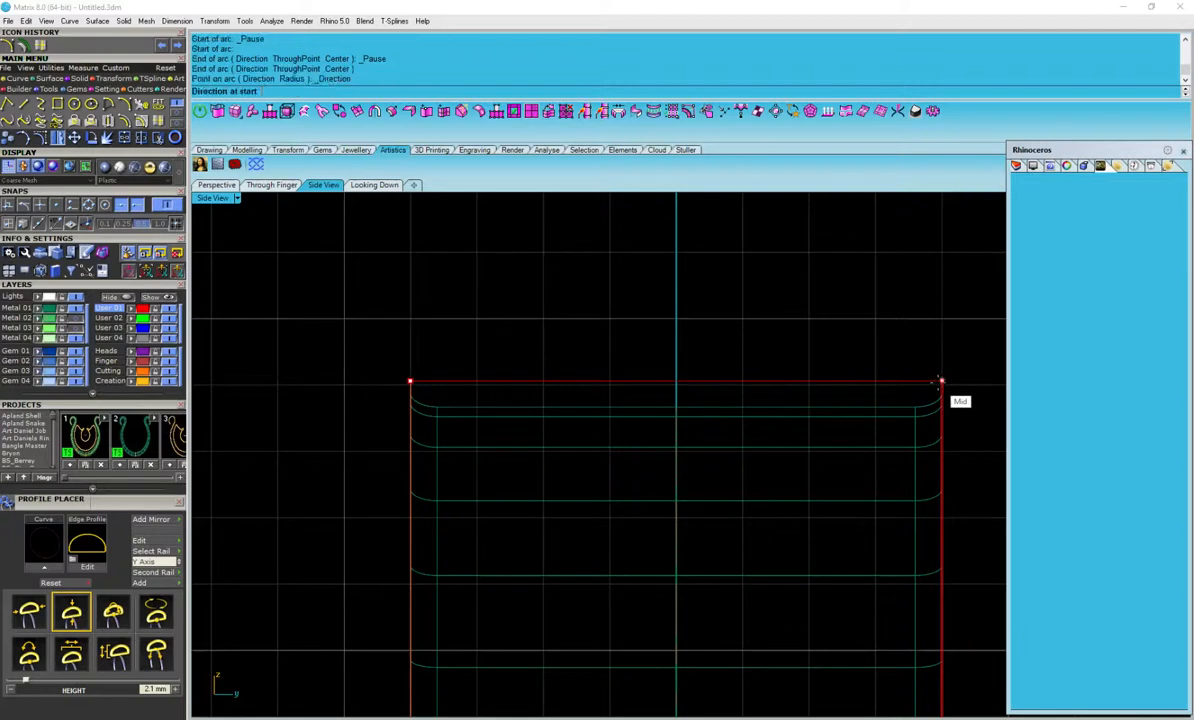
{"action": "left_click", "coordinate": [826, 311]}
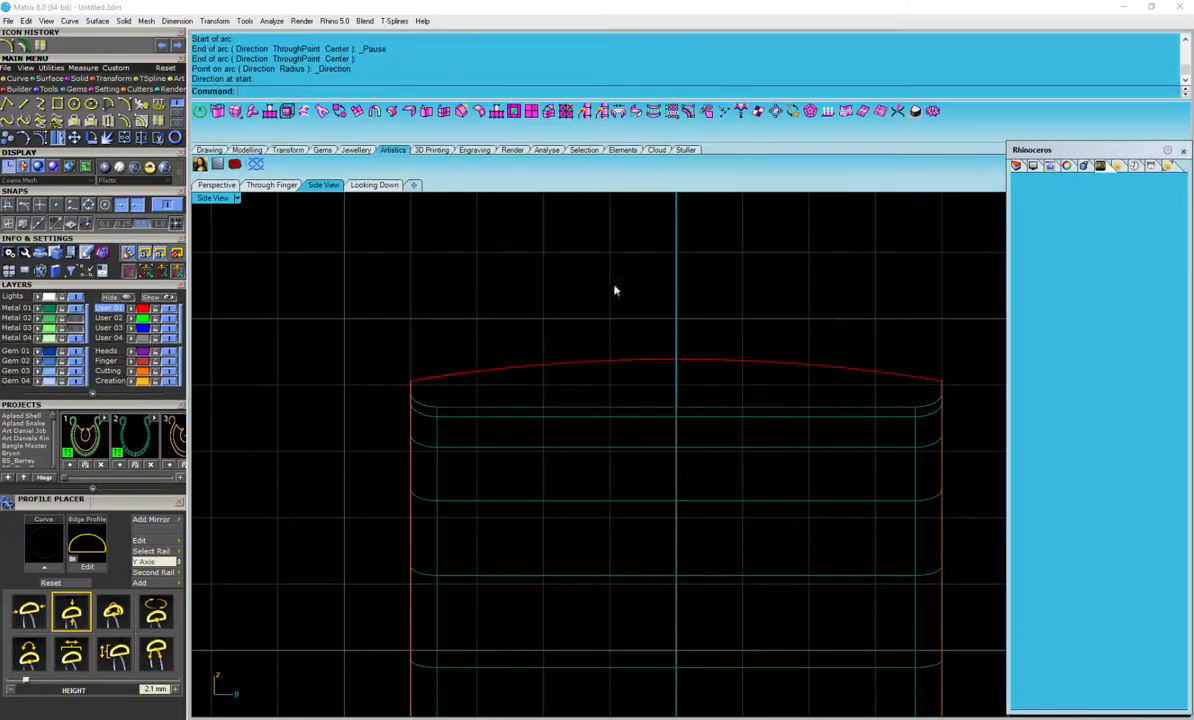
{"action": "left_click", "coordinate": [216, 185]}
{"action": "right_click_drag", "start_coordinate": [418, 267], "coordinate": [363, 292]}
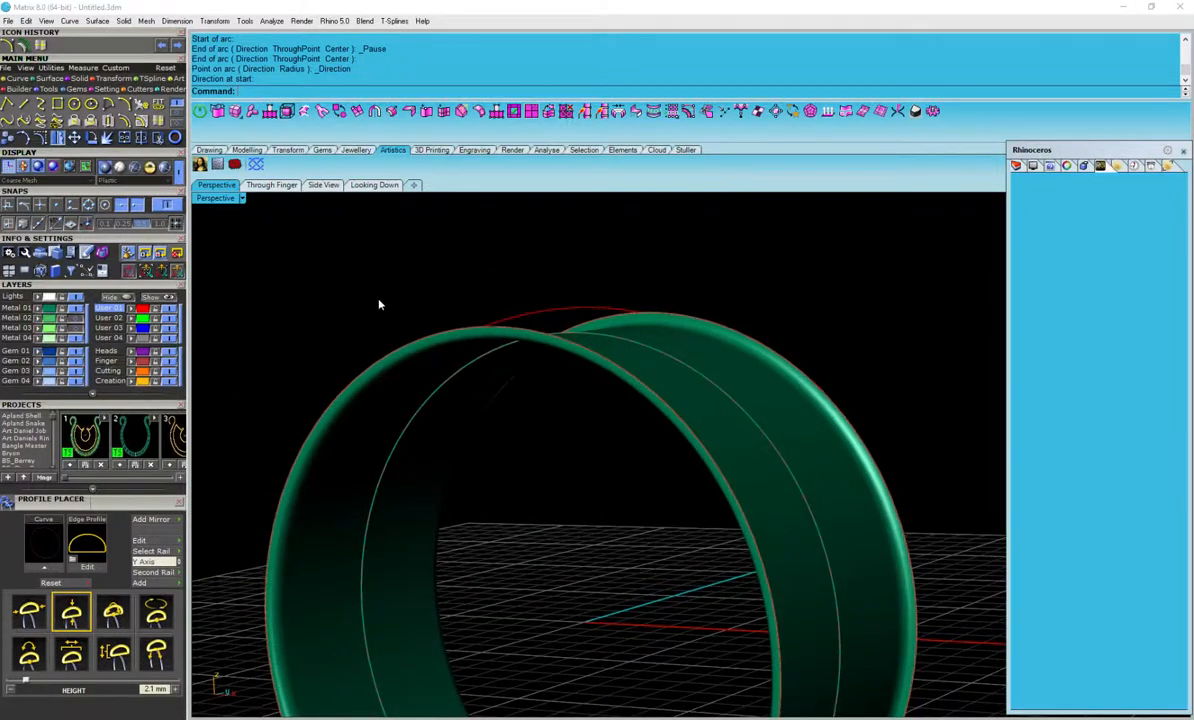
{"action": "left_click", "coordinate": [601, 355]}
{"action": "key", "text": "F6"}
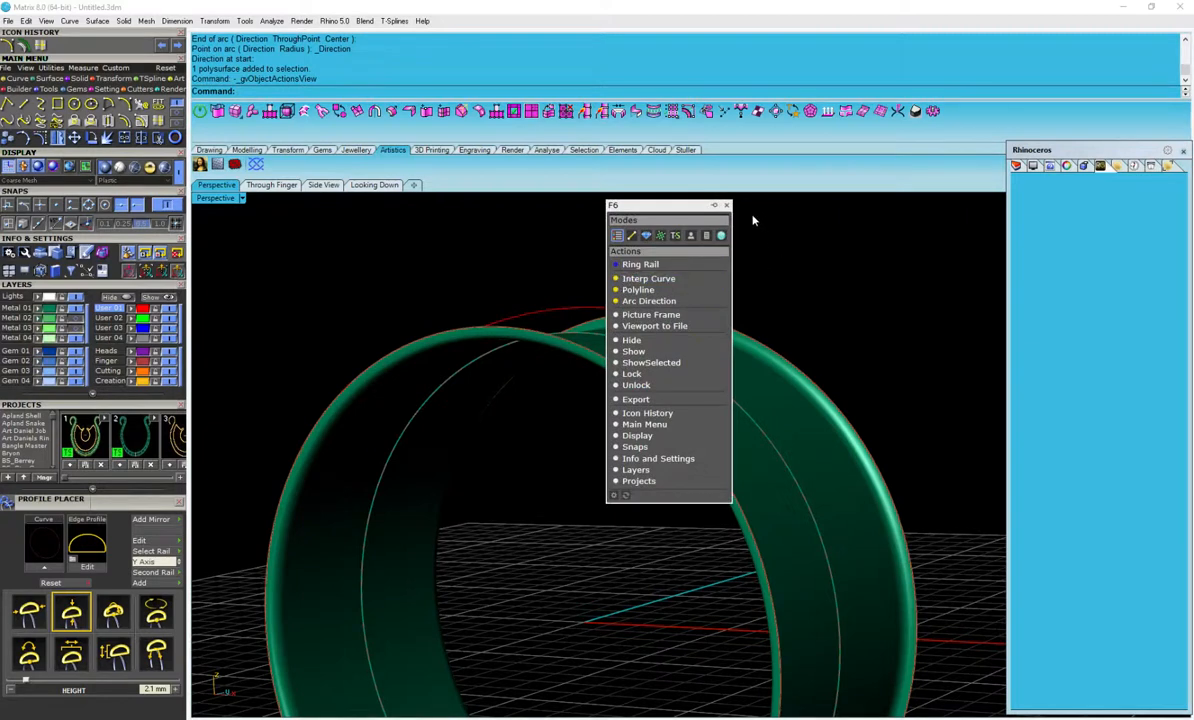
{"action": "left_click", "coordinate": [726, 206]}
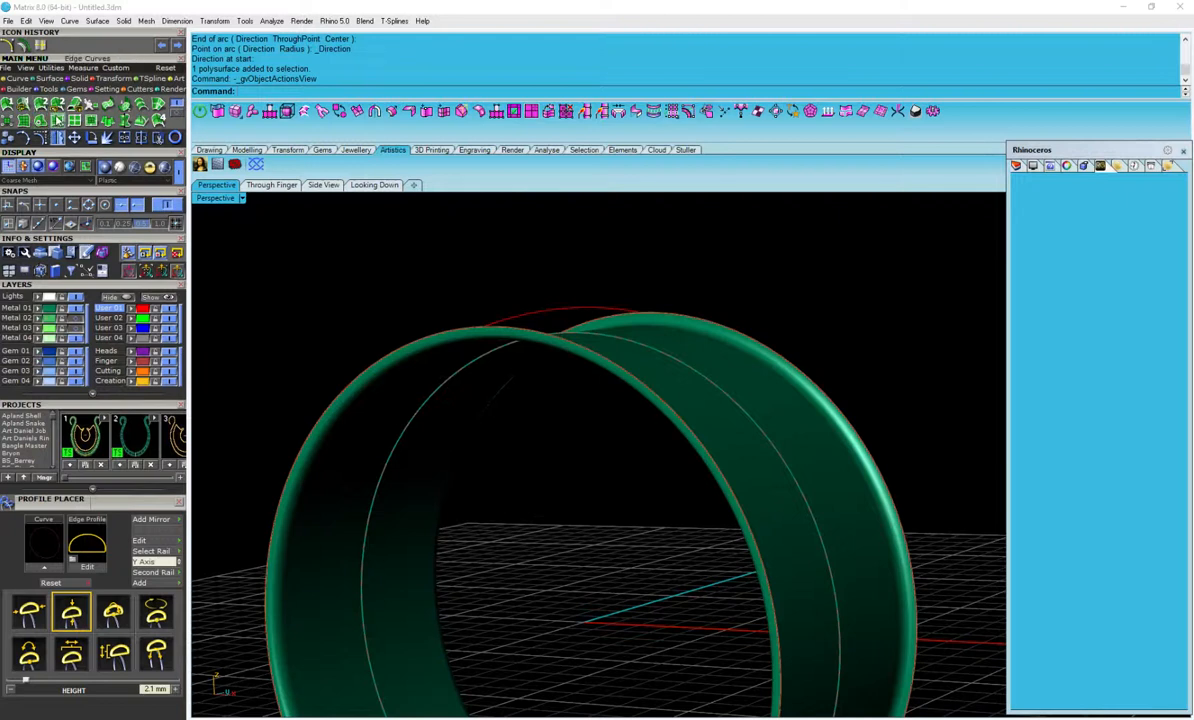
Create a closed two-rail sweep using both rim polysurface edges as rails and the arc as the cross section, without simplification
{"action": "left_click", "coordinate": [24, 104]}
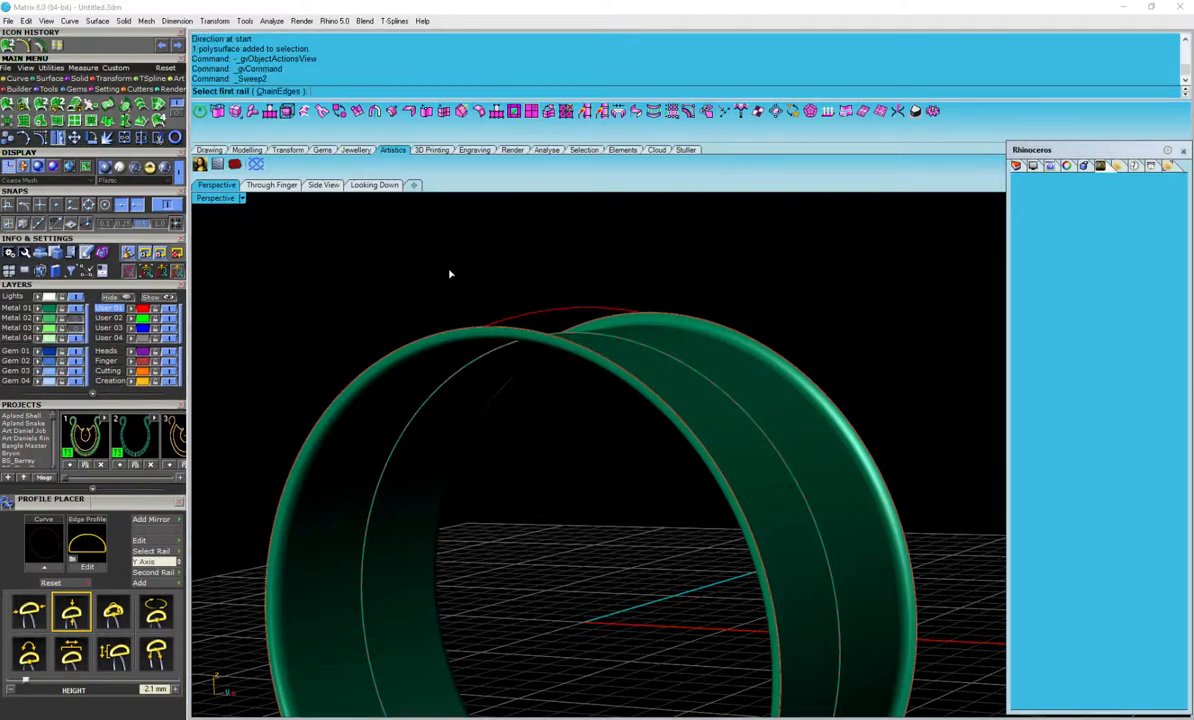
{"action": "left_click", "coordinate": [538, 336]}
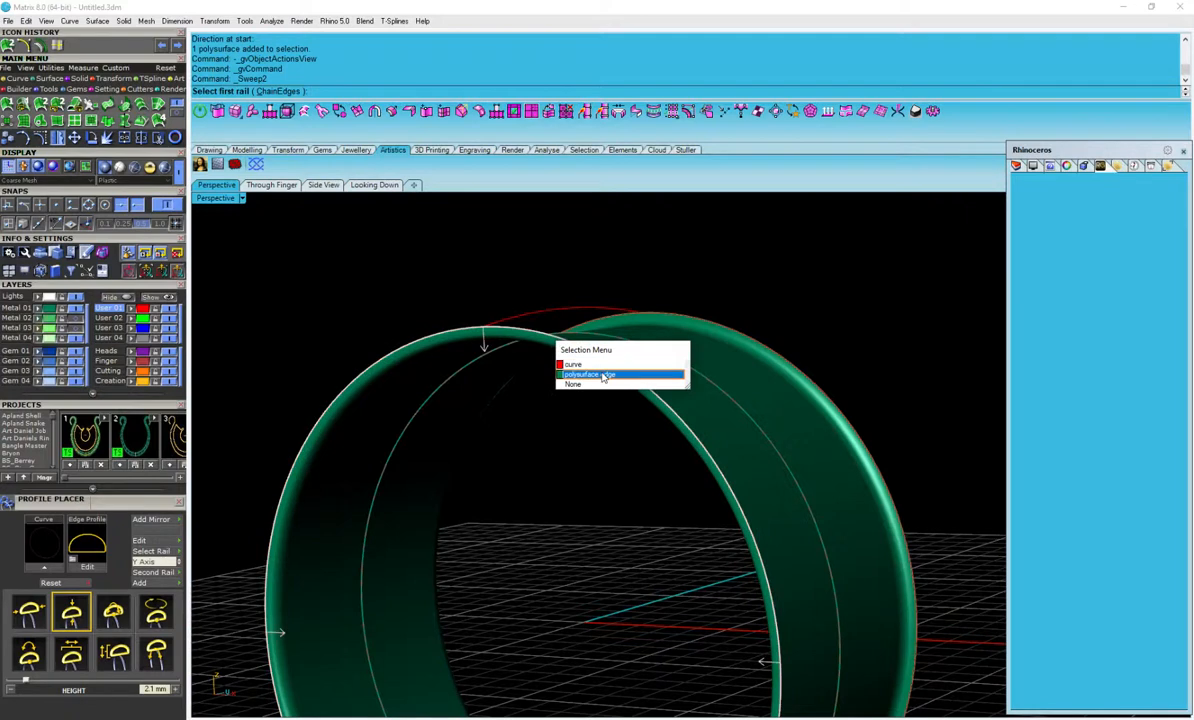
{"action": "left_click", "coordinate": [606, 373]}
{"action": "left_click", "coordinate": [743, 336]}
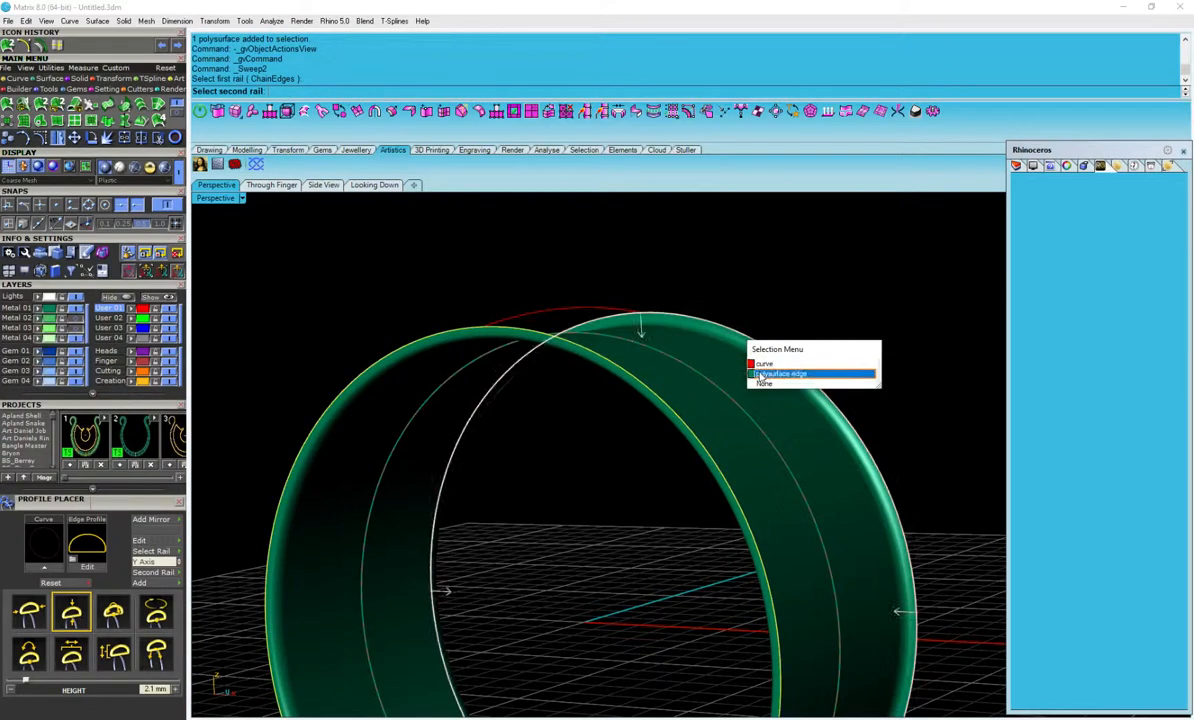
{"action": "left_click", "coordinate": [762, 373]}
{"action": "left_click", "coordinate": [599, 309]}
{"action": "key", "text": "Return"}
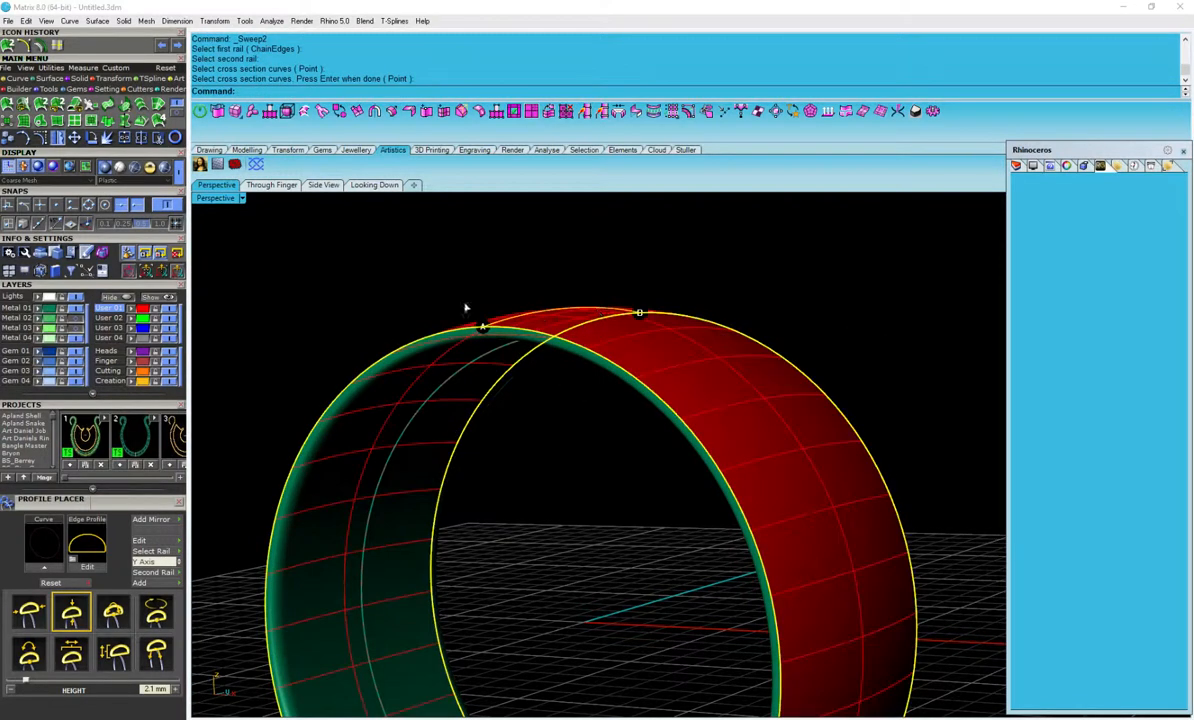
{"action": "left_click_drag", "start_coordinate": [0, 160], "coordinate": [277, 141]}
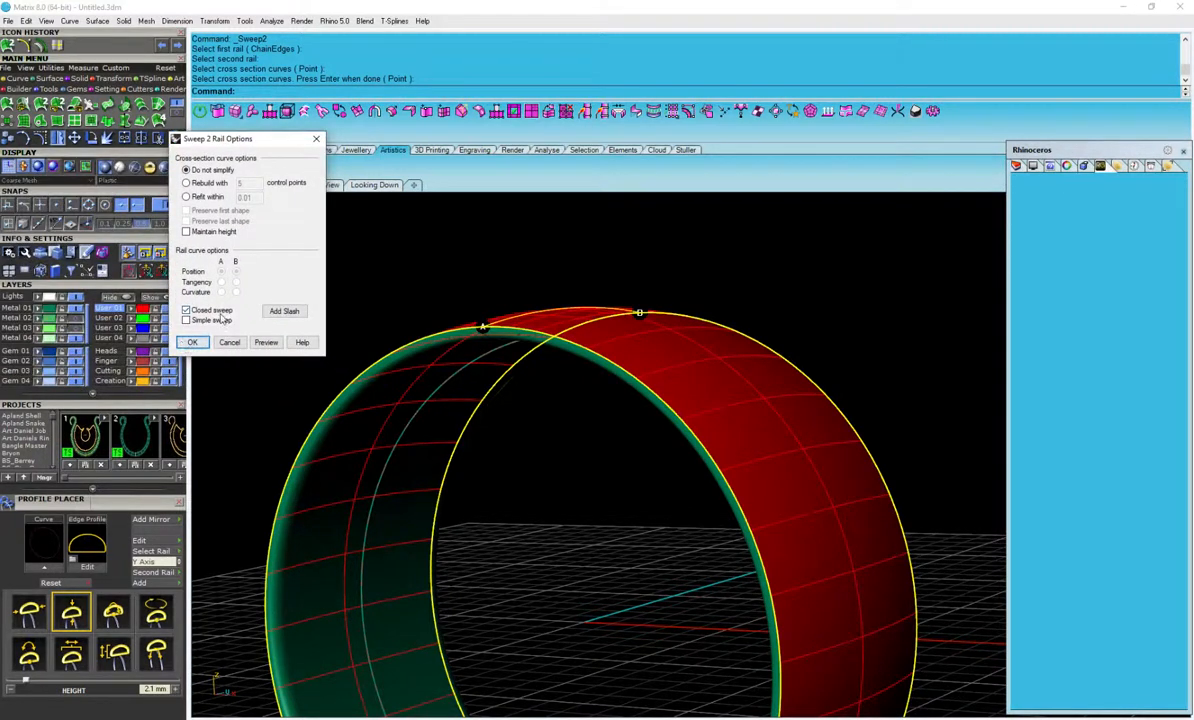
{"action": "left_click", "coordinate": [191, 342]}
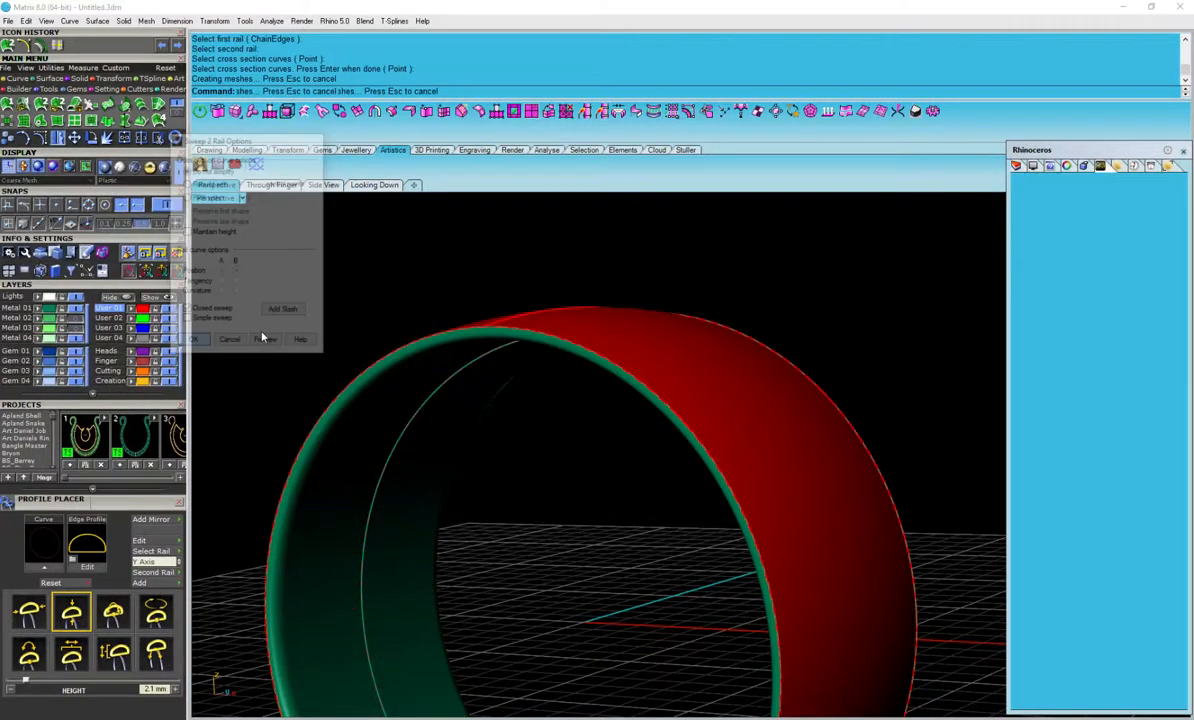
Join the swept outer surface with the inner band polysurface
{"action": "left_click", "coordinate": [617, 384]}
{"action": "left_click", "coordinate": [544, 320], "text": "shift"}
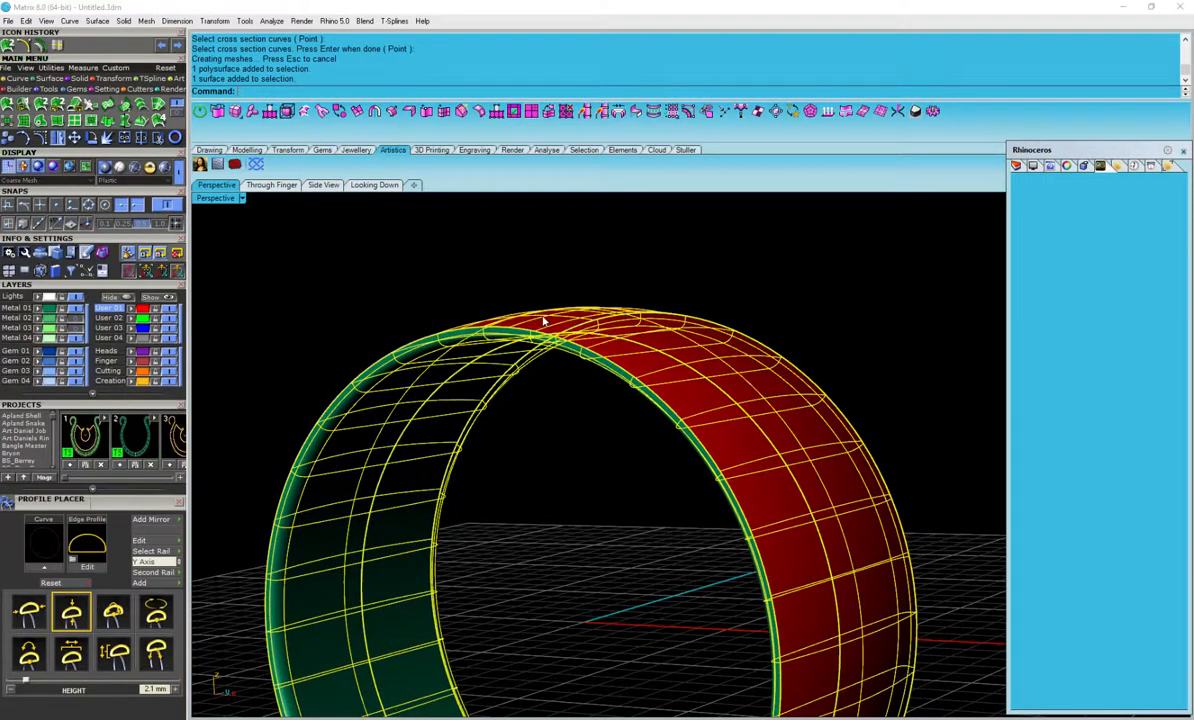
{"action": "left_click", "coordinate": [121, 140]}
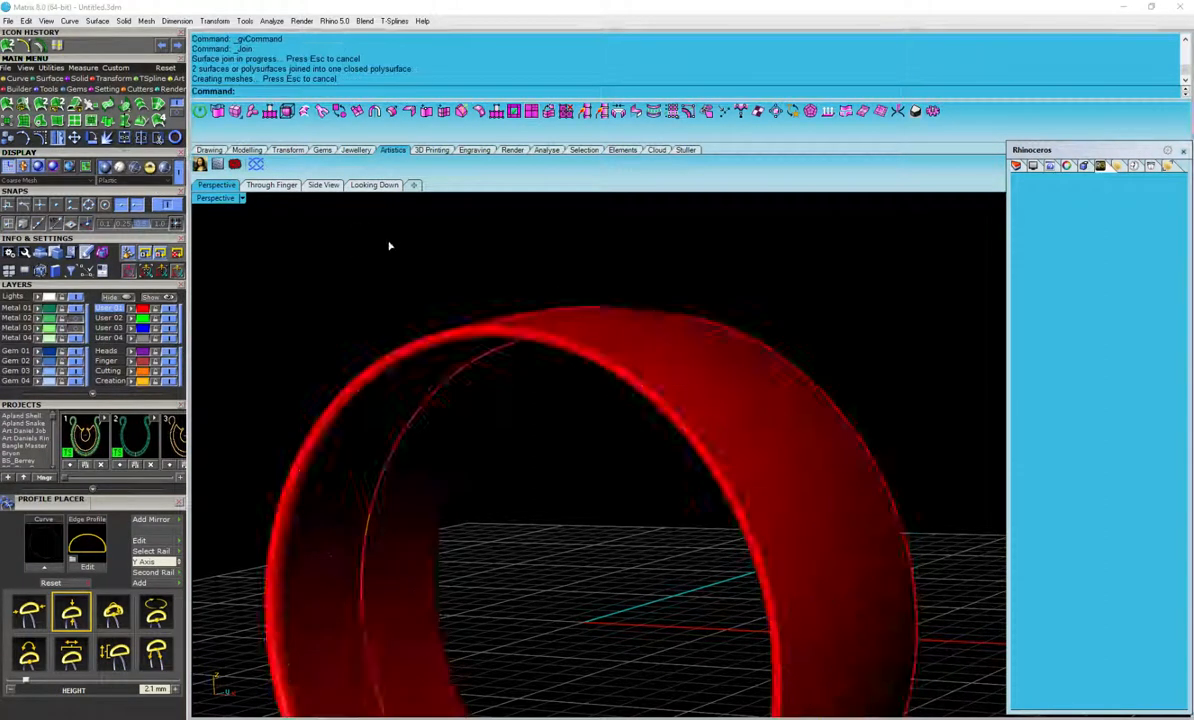
{"action": "left_click", "coordinate": [690, 409]}
{"action": "left_click", "coordinate": [749, 263]}
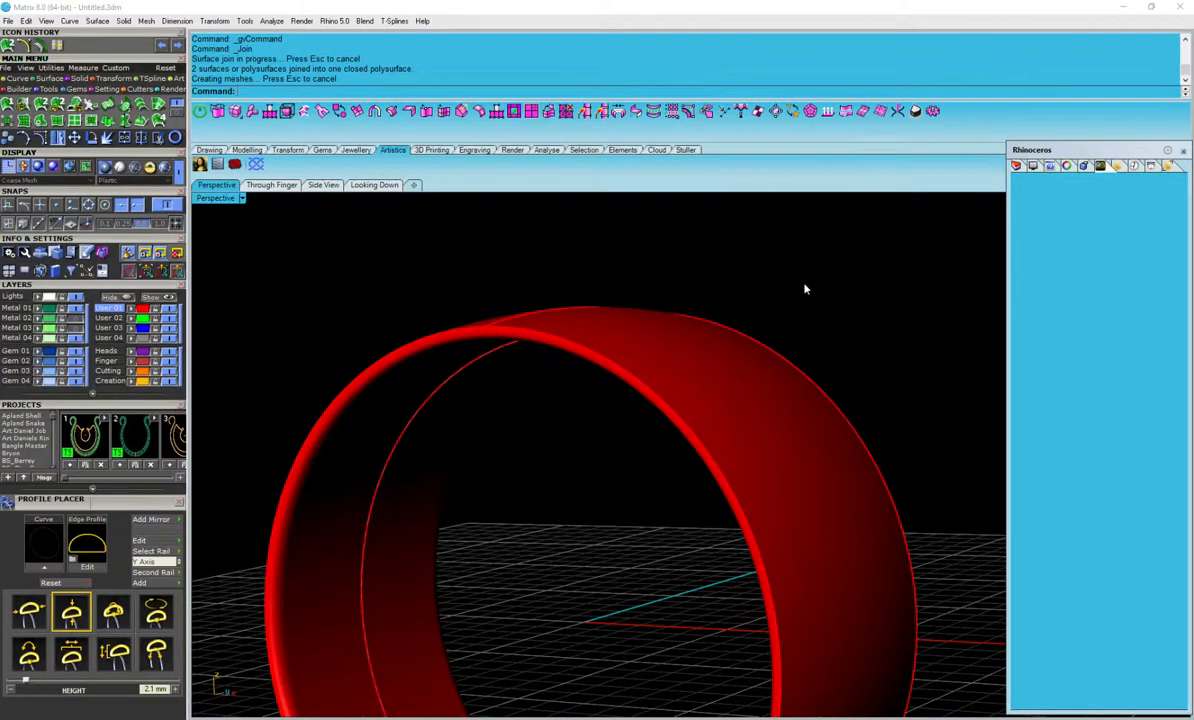
Move the joined band polysurface to the Metal 01 layer
{"action": "right_click_drag", "start_coordinate": [750, 341], "coordinate": [711, 349]}
{"action": "left_click", "coordinate": [711, 349]}
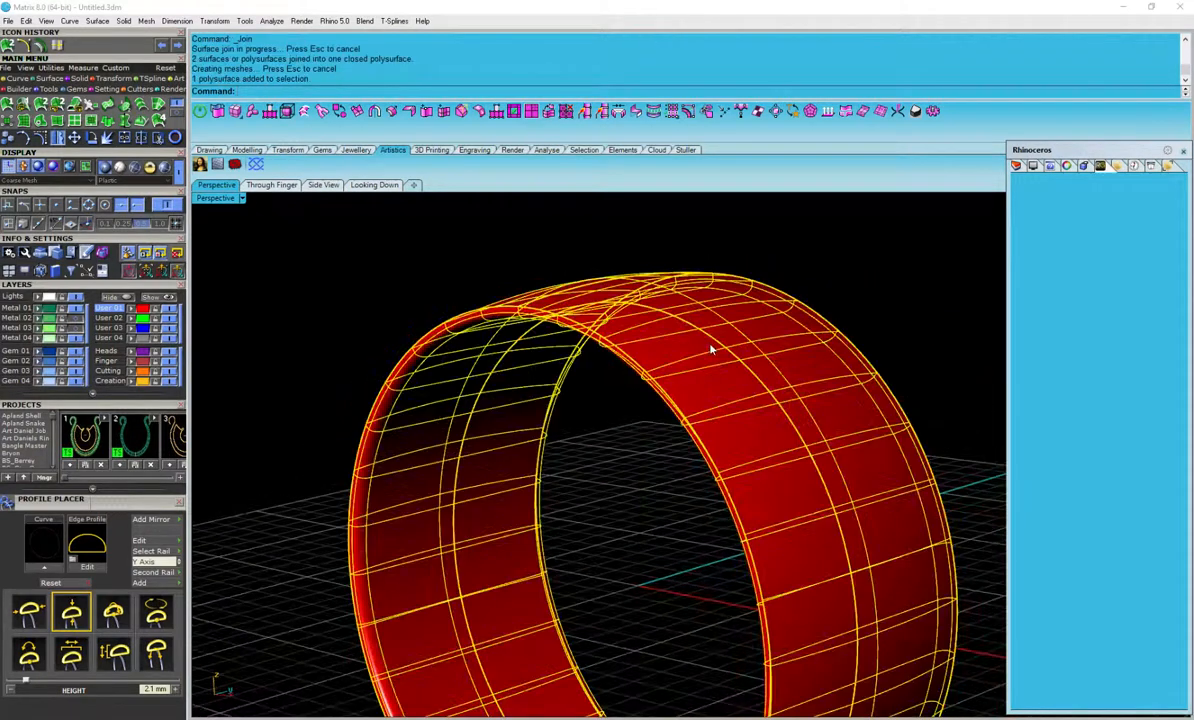
{"action": "left_click", "coordinate": [38, 308]}
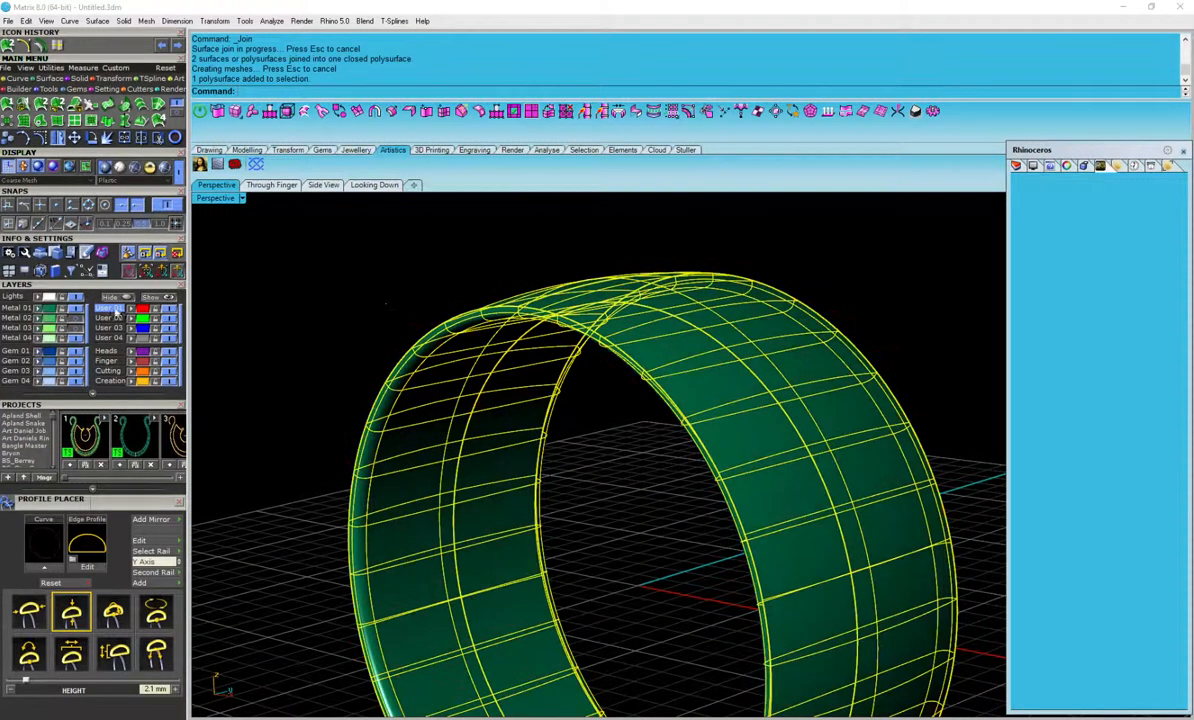
Make User 02 the current layer, hide User 01 and show the textured ring together with the inner band
{"action": "left_click", "coordinate": [390, 310]}
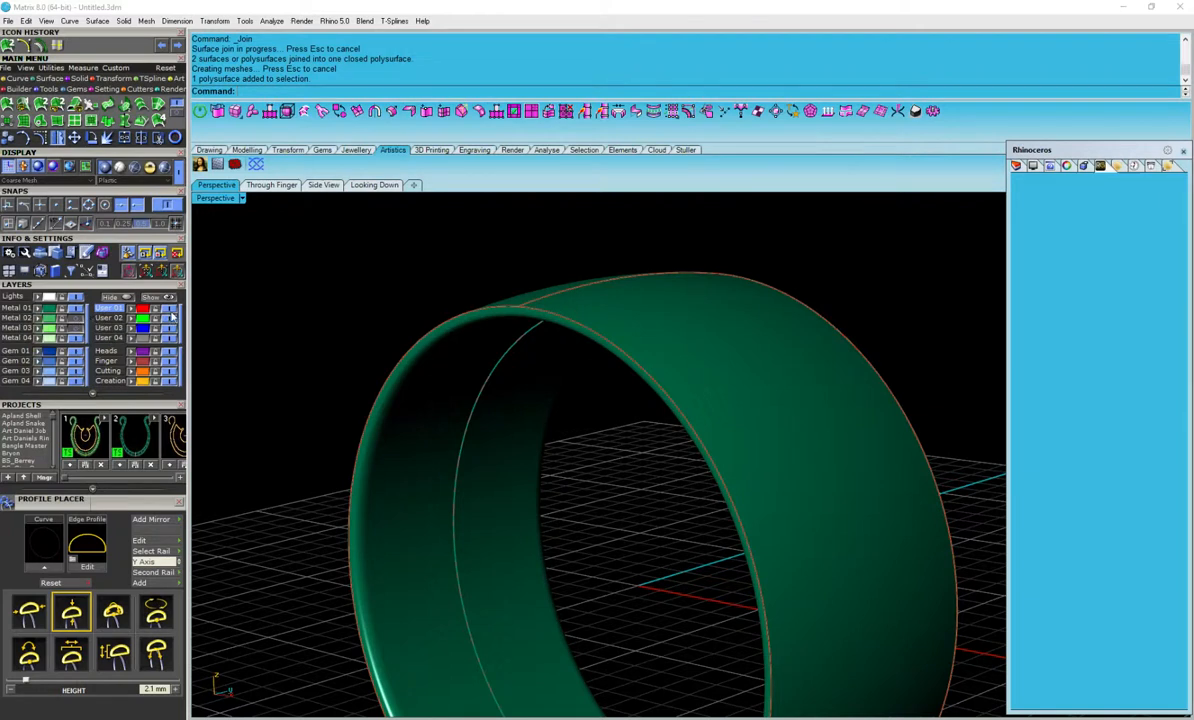
{"action": "left_click", "coordinate": [116, 318]}
{"action": "left_click", "coordinate": [171, 309]}
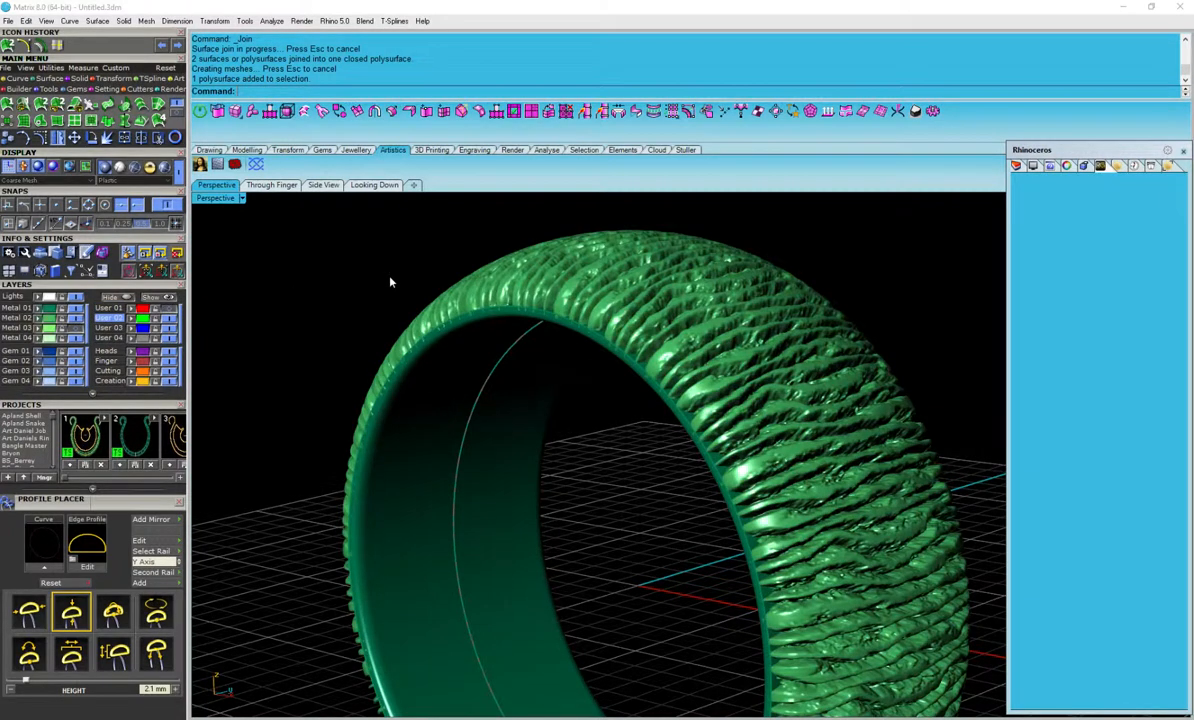
{"action": "right_click_drag", "start_coordinate": [390, 282], "coordinate": [912, 372]}
{"action": "scroll", "coordinate": [661, 381], "scroll_direction": "up", "scroll_amount": 10}
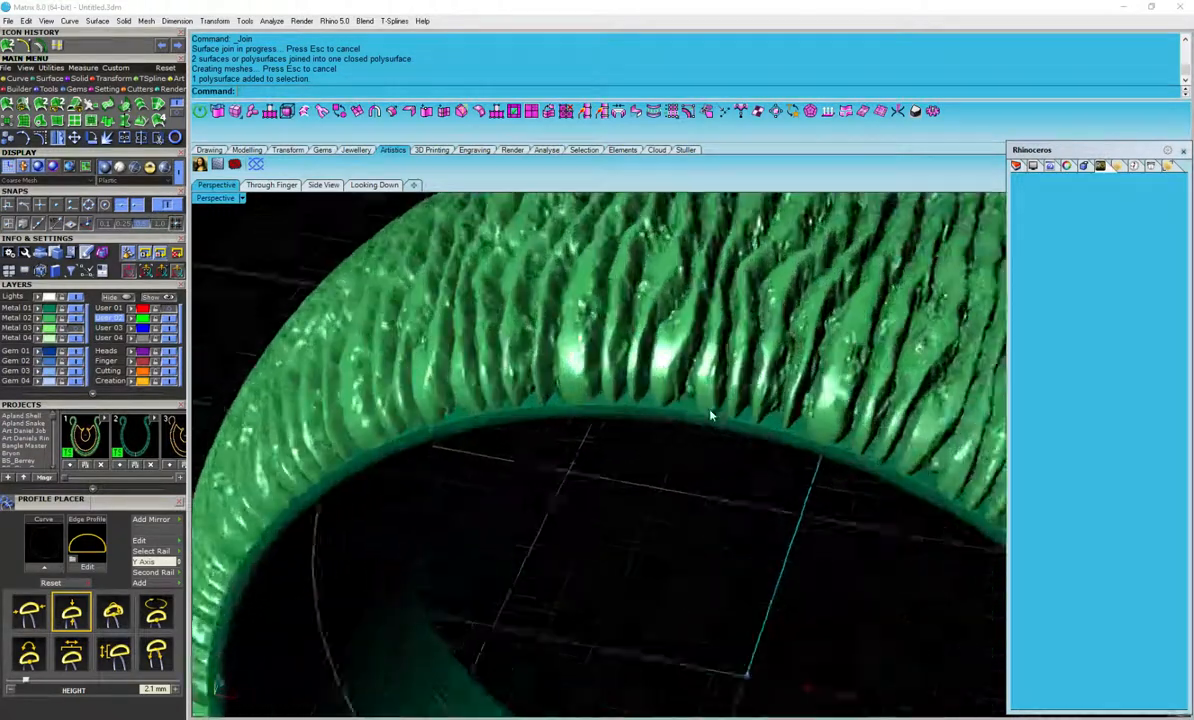
{"action": "right_click_drag", "start_coordinate": [641, 443], "coordinate": [659, 413]}
{"action": "scroll", "coordinate": [659, 413], "scroll_direction": "up", "scroll_amount": 5}
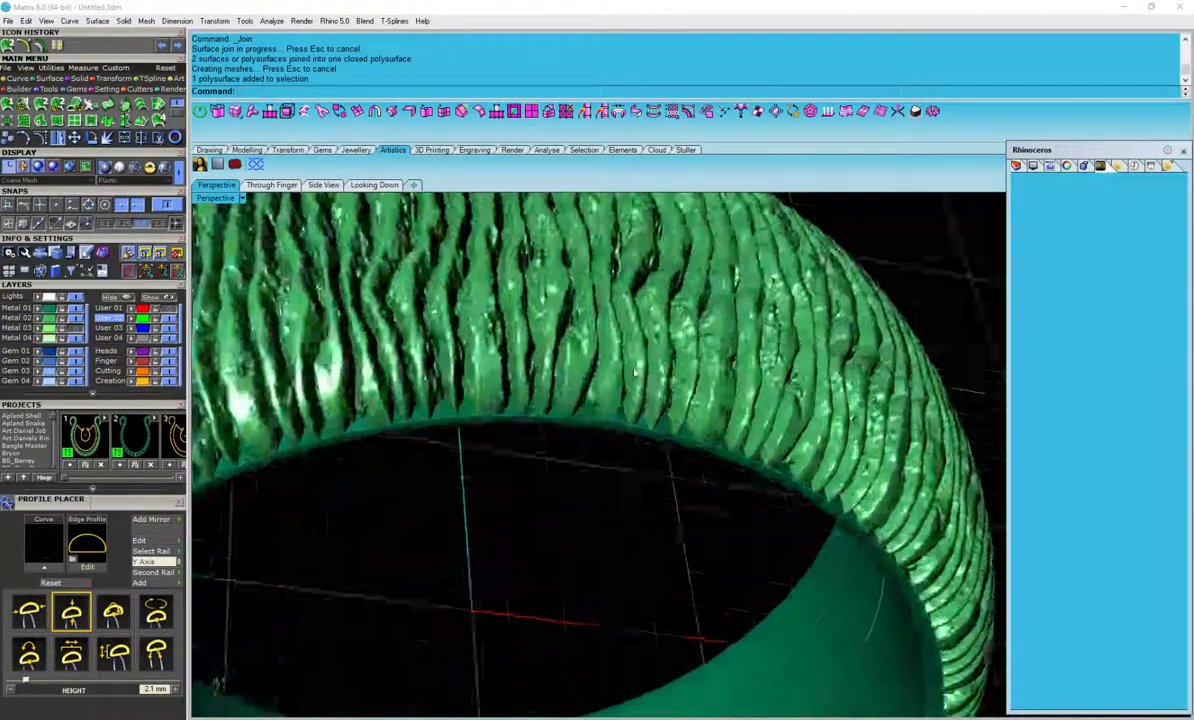
{"action": "right_click_drag", "start_coordinate": [562, 485], "coordinate": [578, 347]}
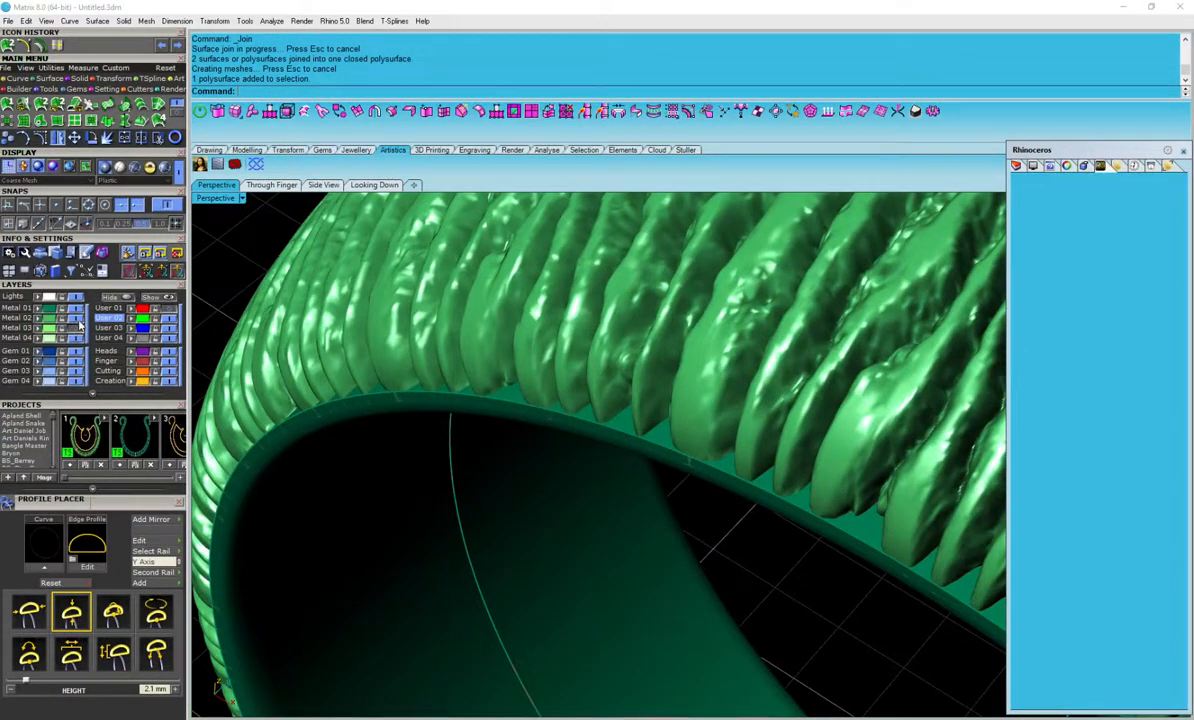
Hide the Metal 02 layer to isolate the inner band
{"action": "left_click", "coordinate": [78, 320]}
{"action": "scroll", "coordinate": [458, 320], "scroll_direction": "down", "scroll_amount": 7}
{"action": "right_click_drag", "start_coordinate": [466, 325], "coordinate": [490, 264]}
{"action": "scroll", "coordinate": [663, 336], "scroll_direction": "up", "scroll_amount": 2}
{"action": "left_click", "coordinate": [82, 80]}
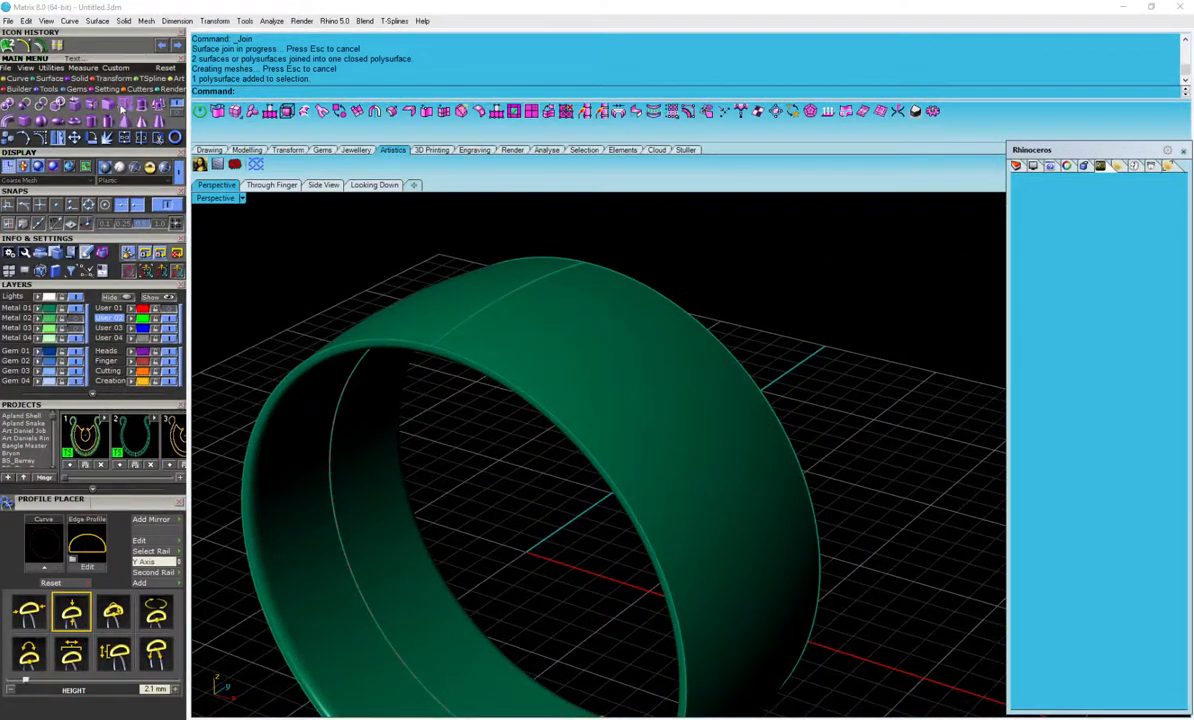
{"action": "left_click", "coordinate": [114, 102]}
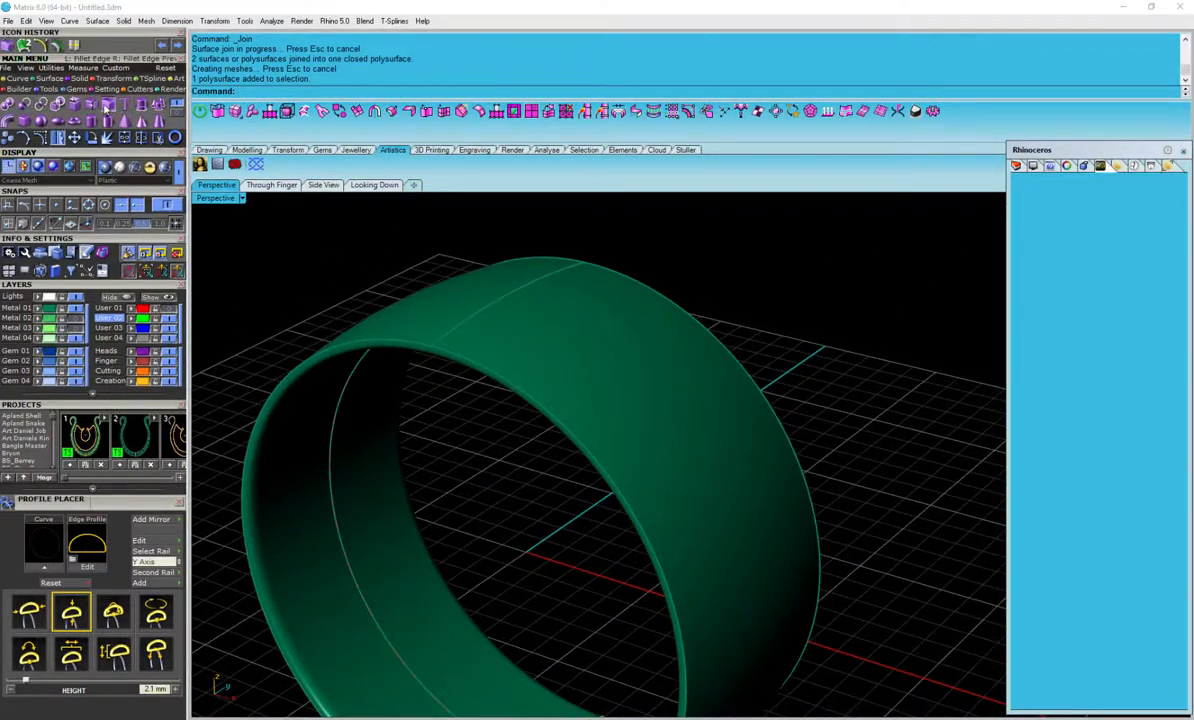
{"action": "left_click", "coordinate": [467, 356]}
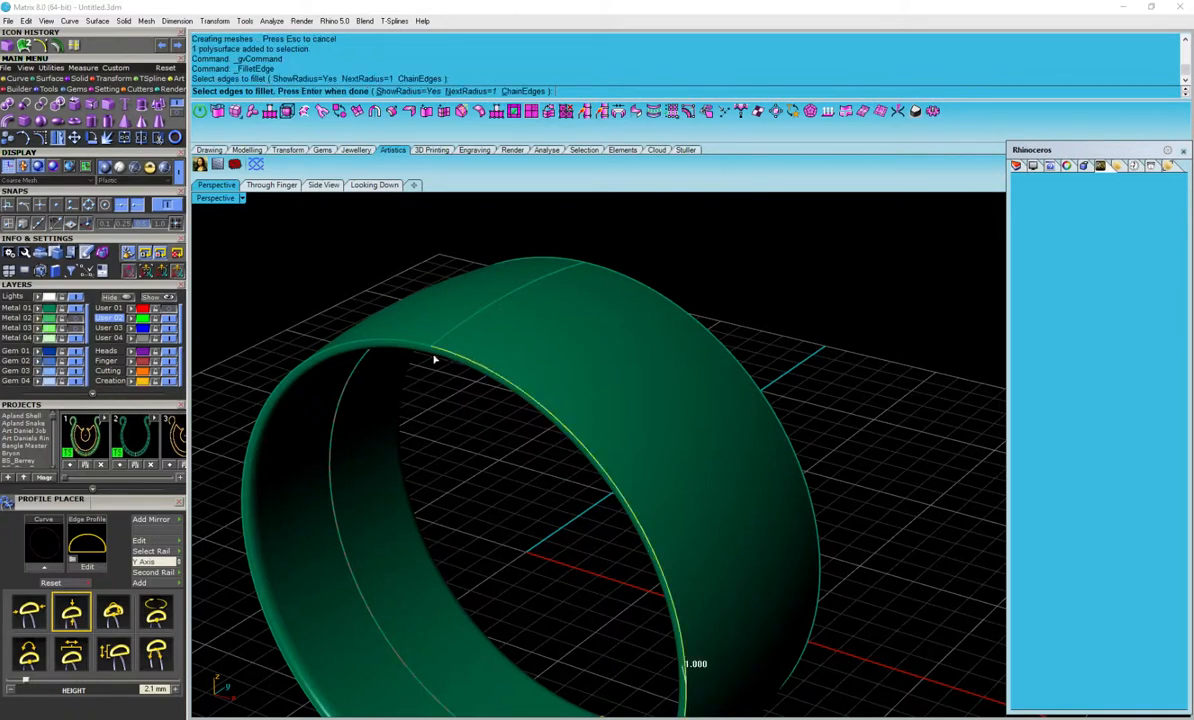
{"action": "left_click", "coordinate": [425, 350]}
{"action": "left_click", "coordinate": [657, 296]}
{"action": "left_click", "coordinate": [557, 259]}
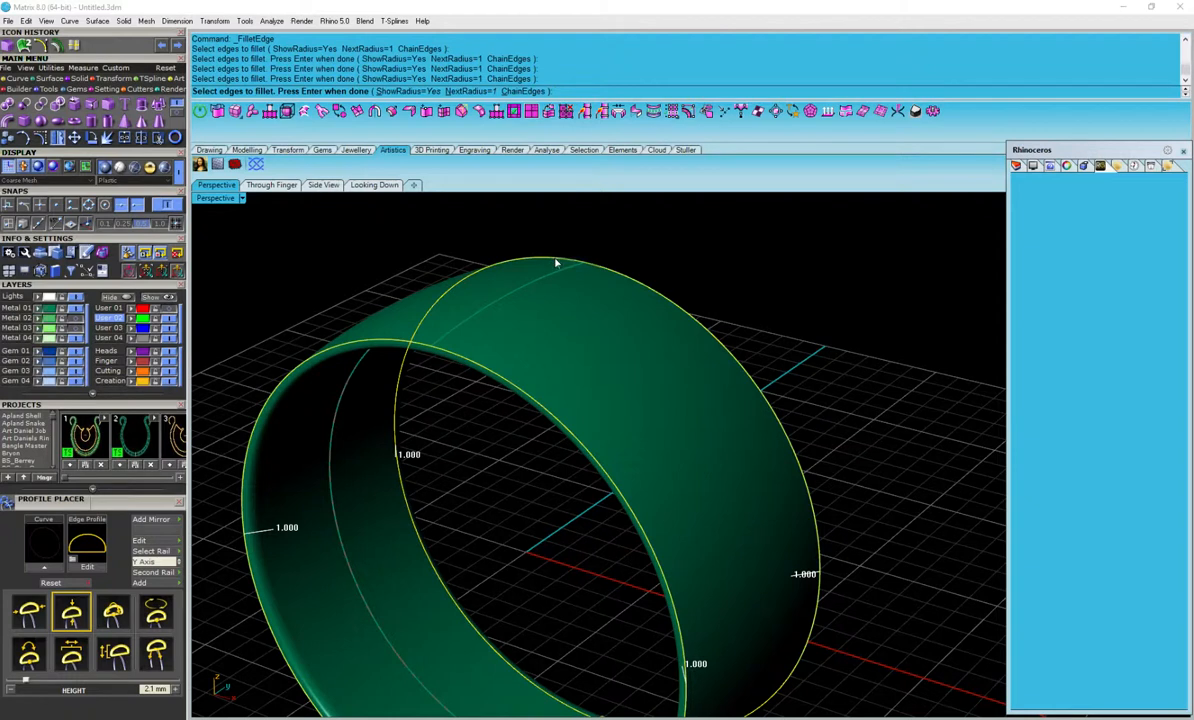
{"action": "key", "text": "Return"}
Fillet the inner band's outer edges on both sides with a radius of 0.15
{"action": "key", "text": "Return"}
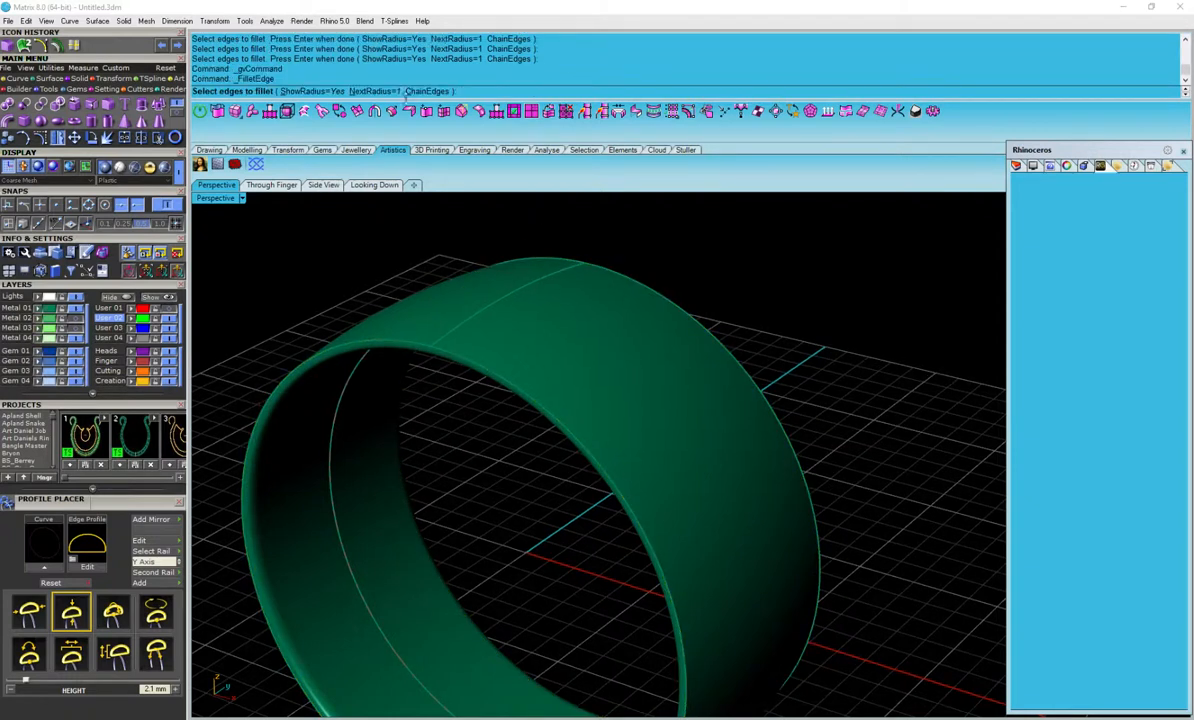
{"action": "left_click", "coordinate": [368, 91]}
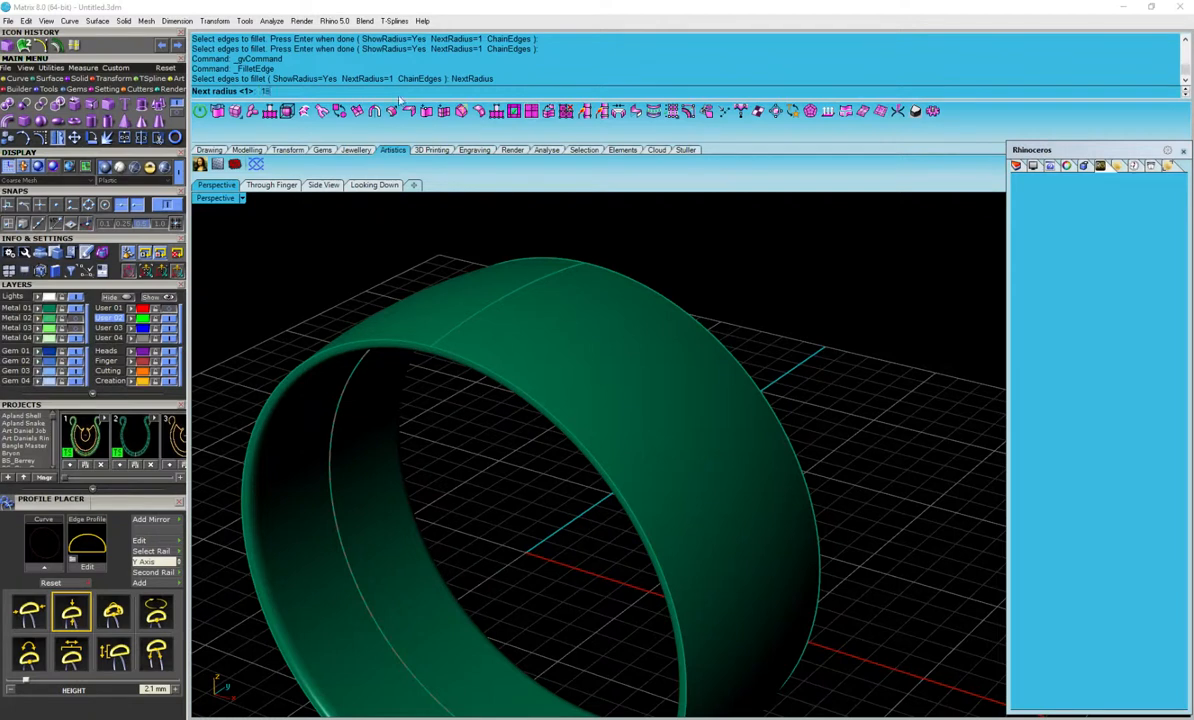
{"action": "key", "text": "Return"}
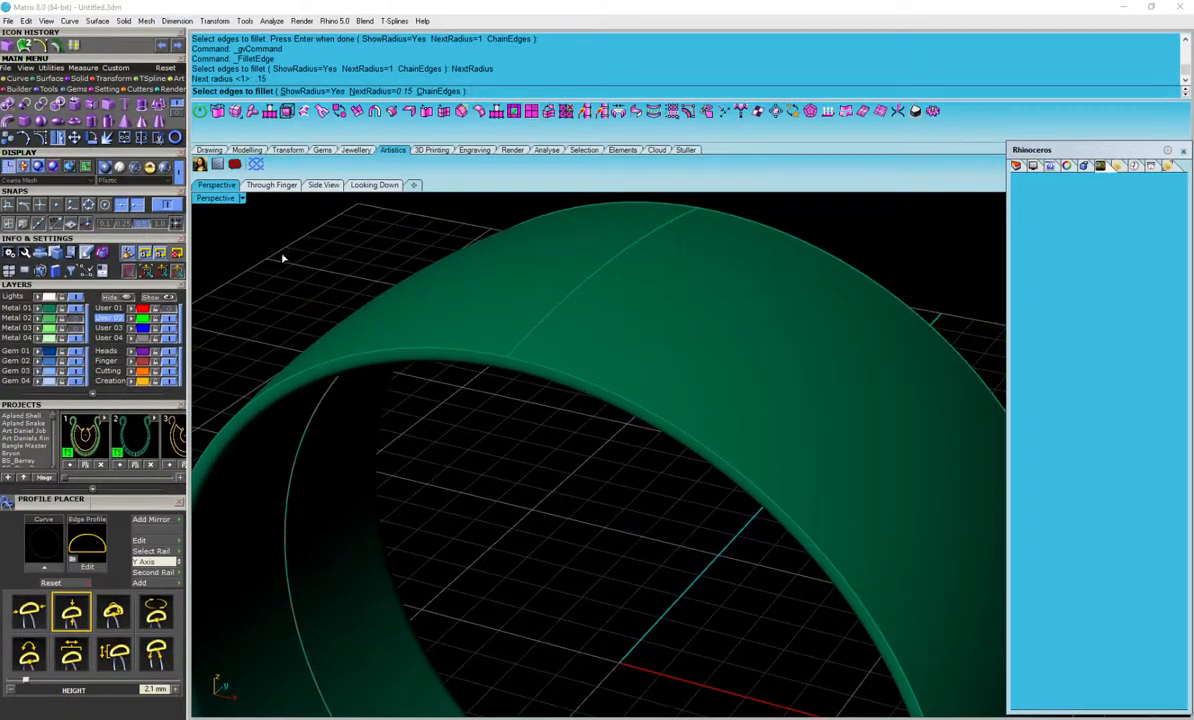
{"action": "left_click", "coordinate": [579, 385]}
{"action": "right_click_drag", "start_coordinate": [579, 385], "coordinate": [612, 321], "text": "shift"}
{"action": "left_click", "coordinate": [617, 298]}
{"action": "left_click", "coordinate": [727, 315]}
{"action": "right_click", "coordinate": [727, 315]}
{"action": "right_click", "coordinate": [727, 314]}
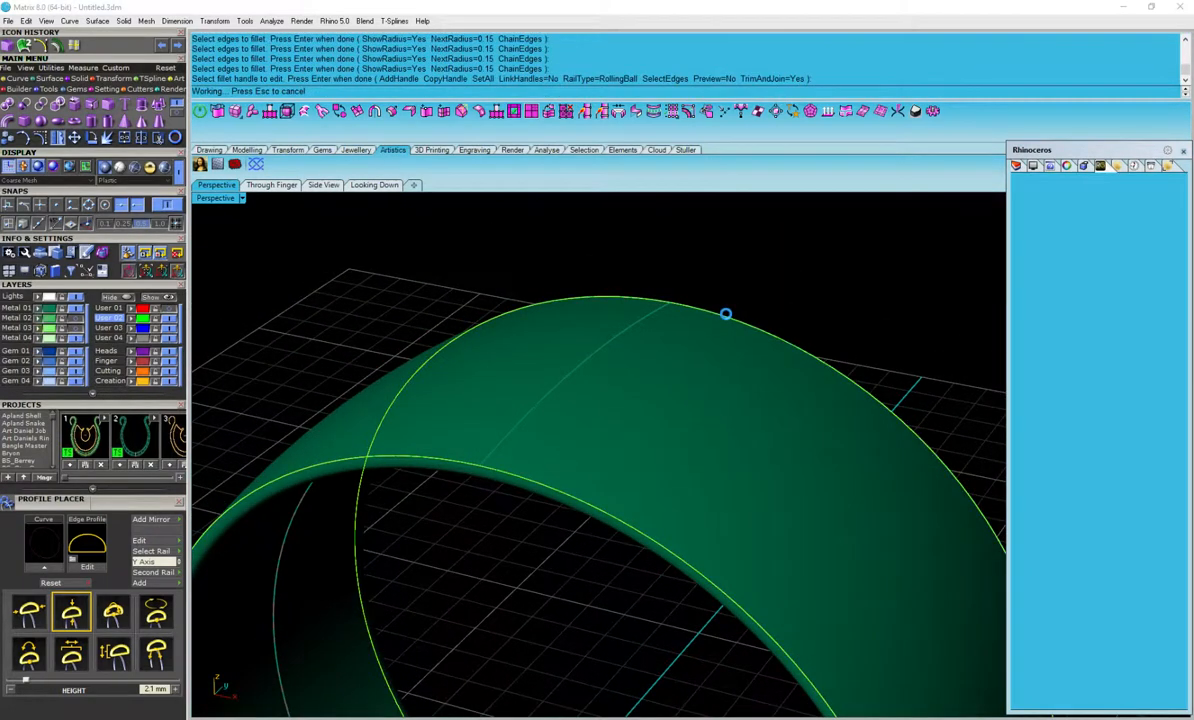
{"action": "right_click_drag", "start_coordinate": [734, 316], "coordinate": [520, 320]}
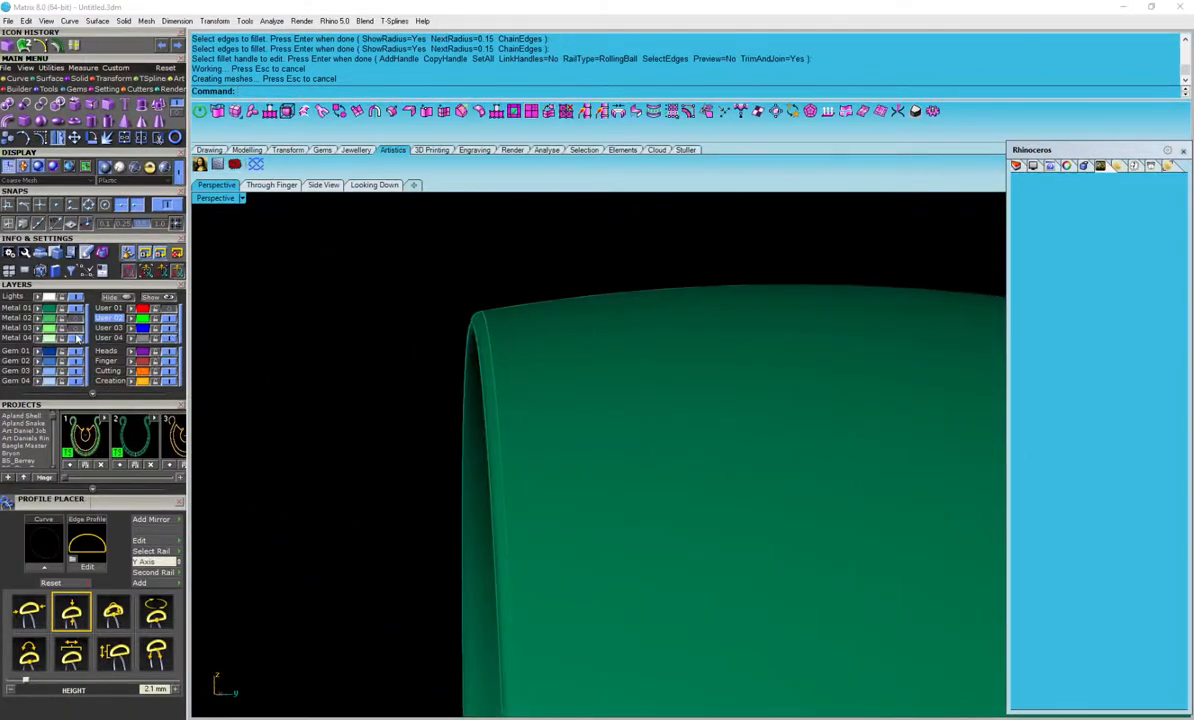
Show the textured surface's Metal 02 layer again and make Metal 04 the current layer
{"action": "left_click", "coordinate": [72, 307]}
{"action": "right_click_drag", "start_coordinate": [307, 302], "coordinate": [608, 408]}
{"action": "scroll", "coordinate": [600, 408], "scroll_direction": "down", "scroll_amount": 3}
{"action": "left_click", "coordinate": [16, 338]}
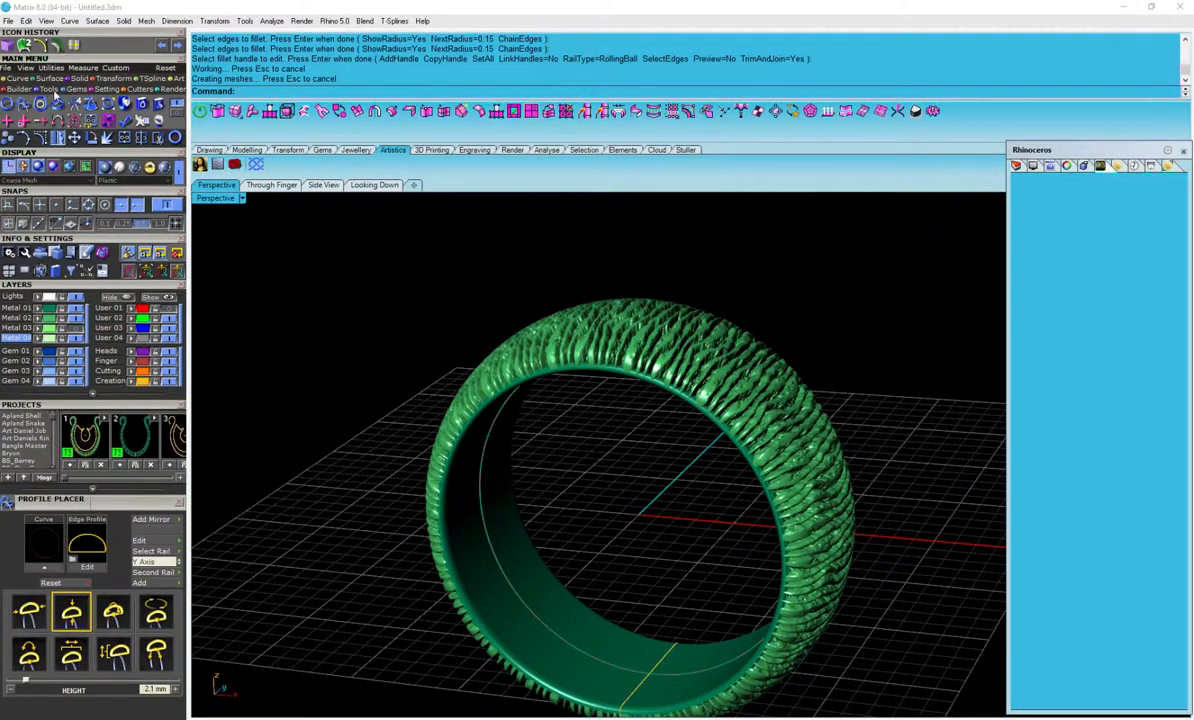
Try to build a print mesh from the textured surface and the inner band with Mesh Repair
{"action": "left_click", "coordinate": [143, 119]}
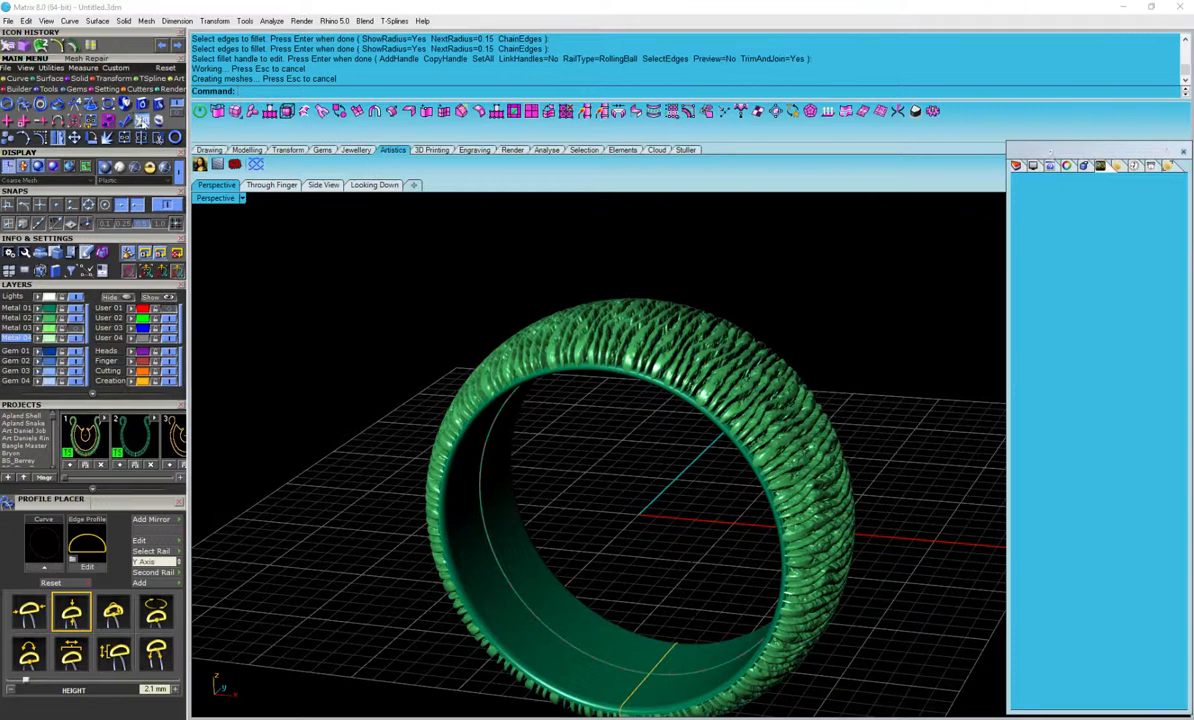
{"action": "left_click", "coordinate": [560, 377]}
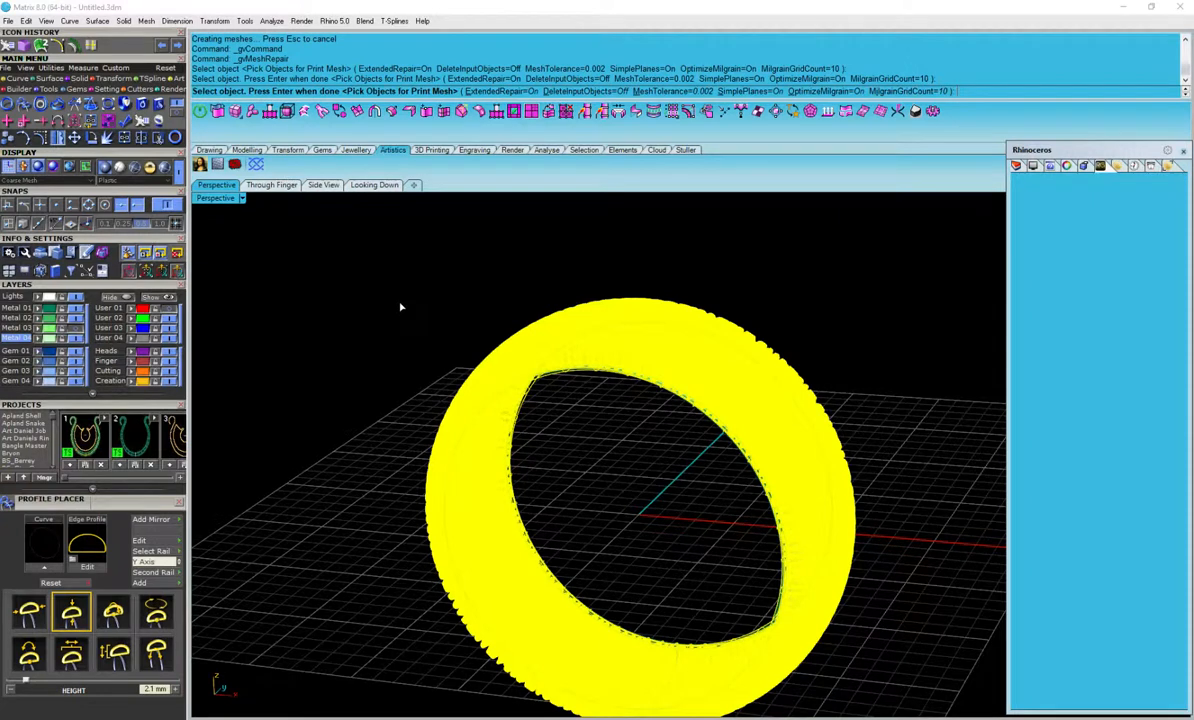
{"action": "key", "text": "Return"}
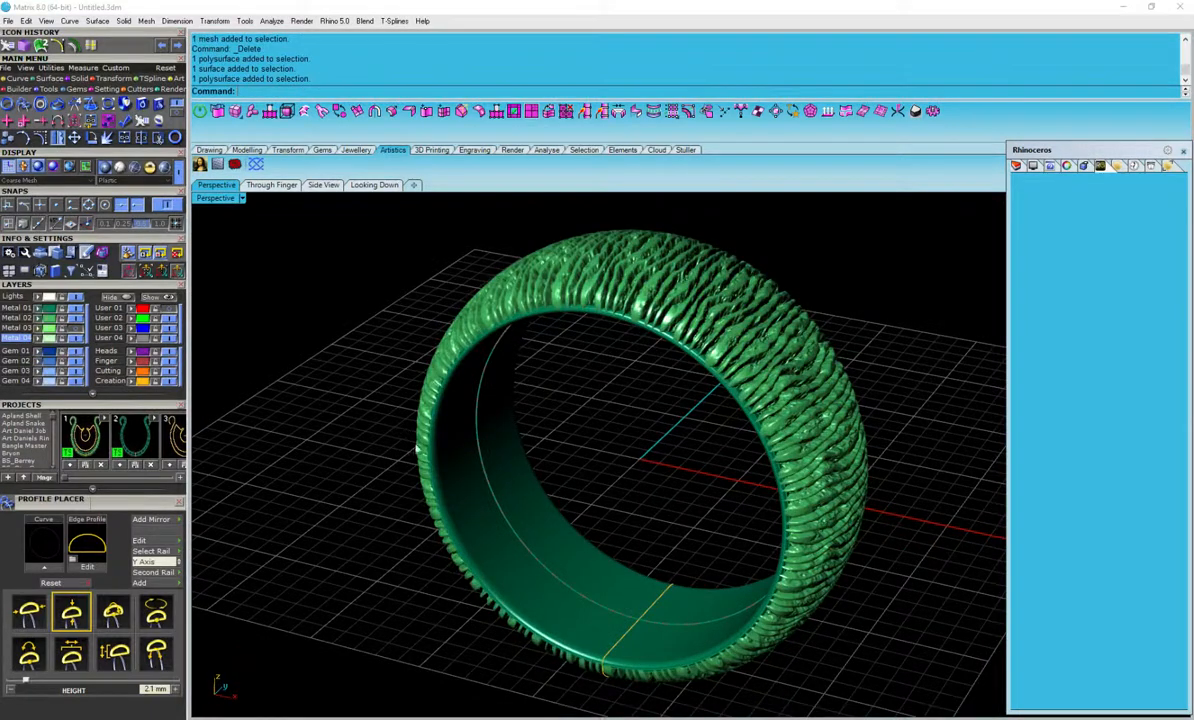
Examine the whole ring and the joint where the textured surface meets the inner band's rim
{"action": "right_click_drag", "start_coordinate": [618, 519], "coordinate": [646, 364]}
{"action": "scroll", "coordinate": [646, 364], "scroll_direction": "up", "scroll_amount": 10}
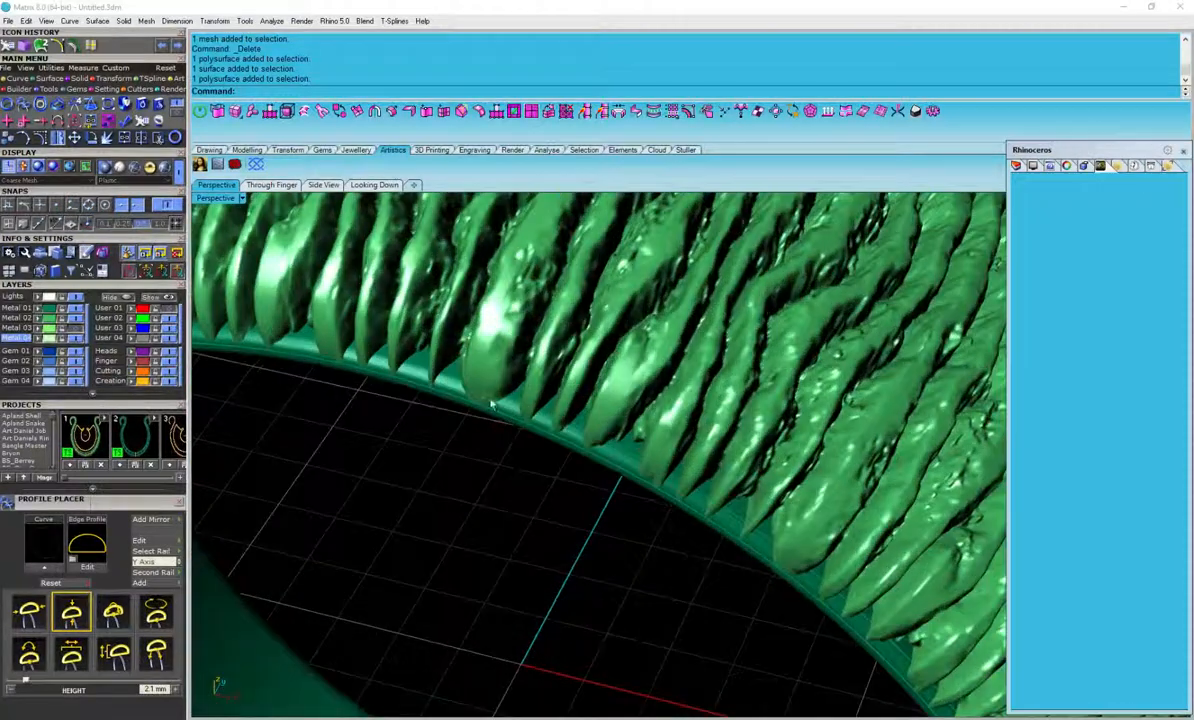
{"action": "scroll", "coordinate": [560, 425], "scroll_direction": "down", "scroll_amount": 10}
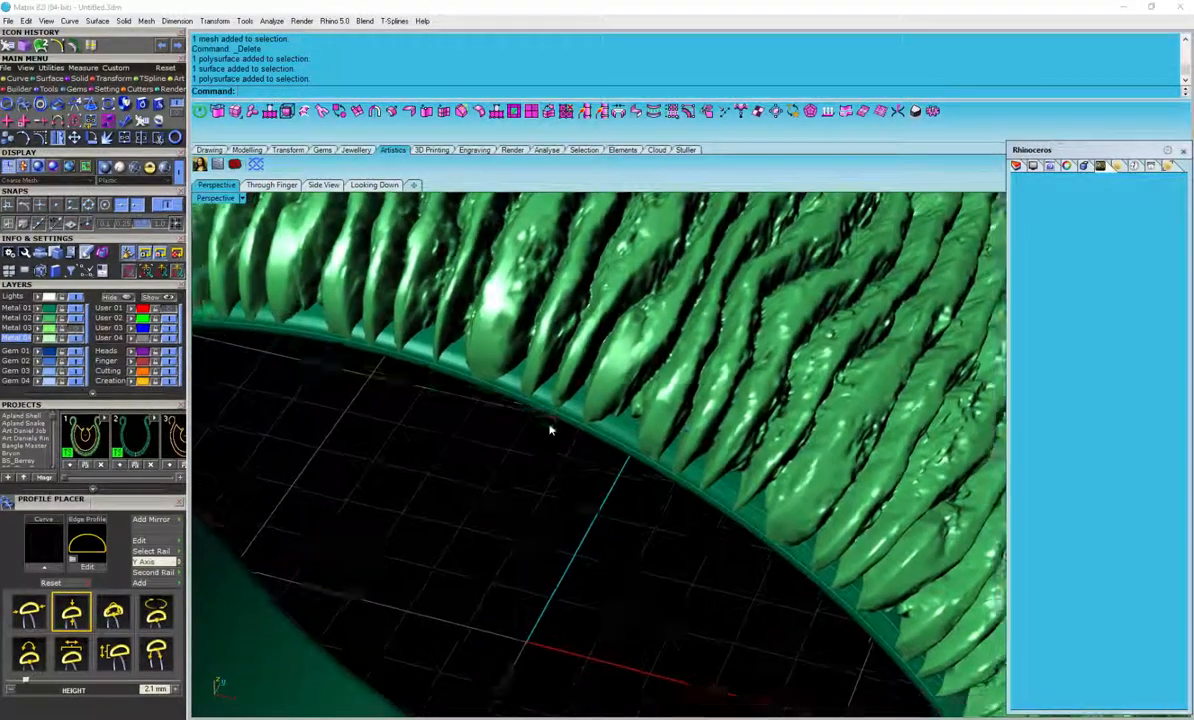
{"action": "right_click_drag", "start_coordinate": [587, 448], "coordinate": [690, 455]}
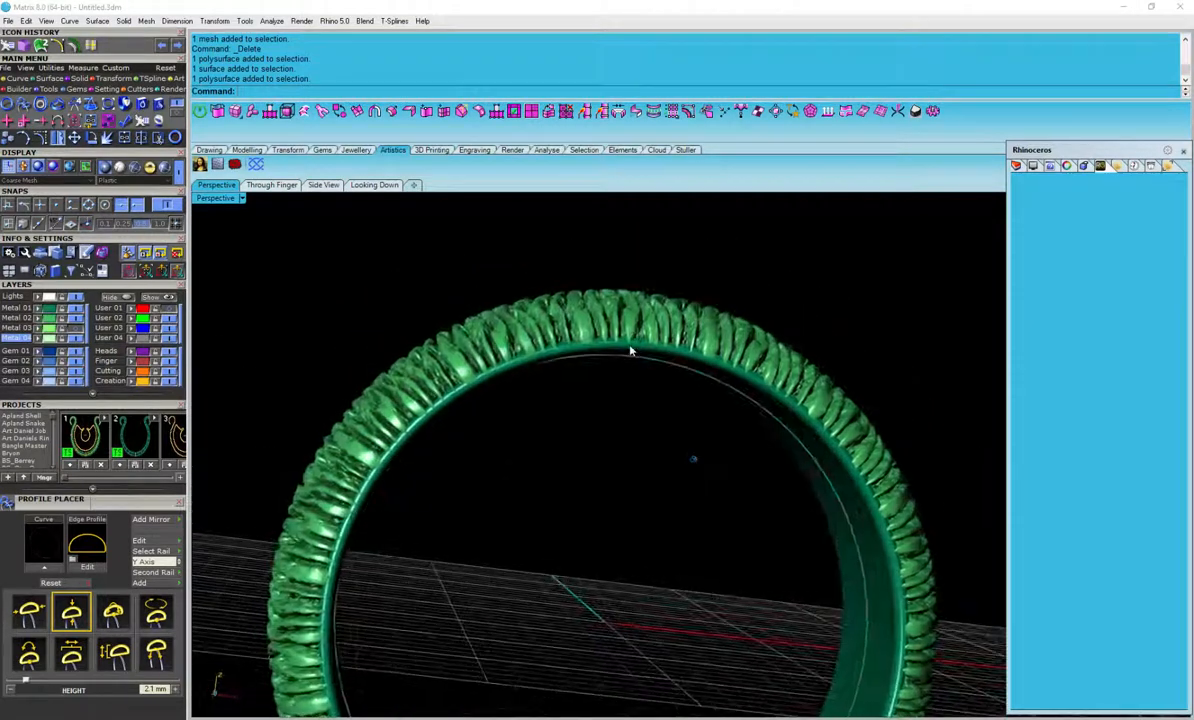
{"action": "right_click_drag", "start_coordinate": [419, 409], "coordinate": [656, 371]}
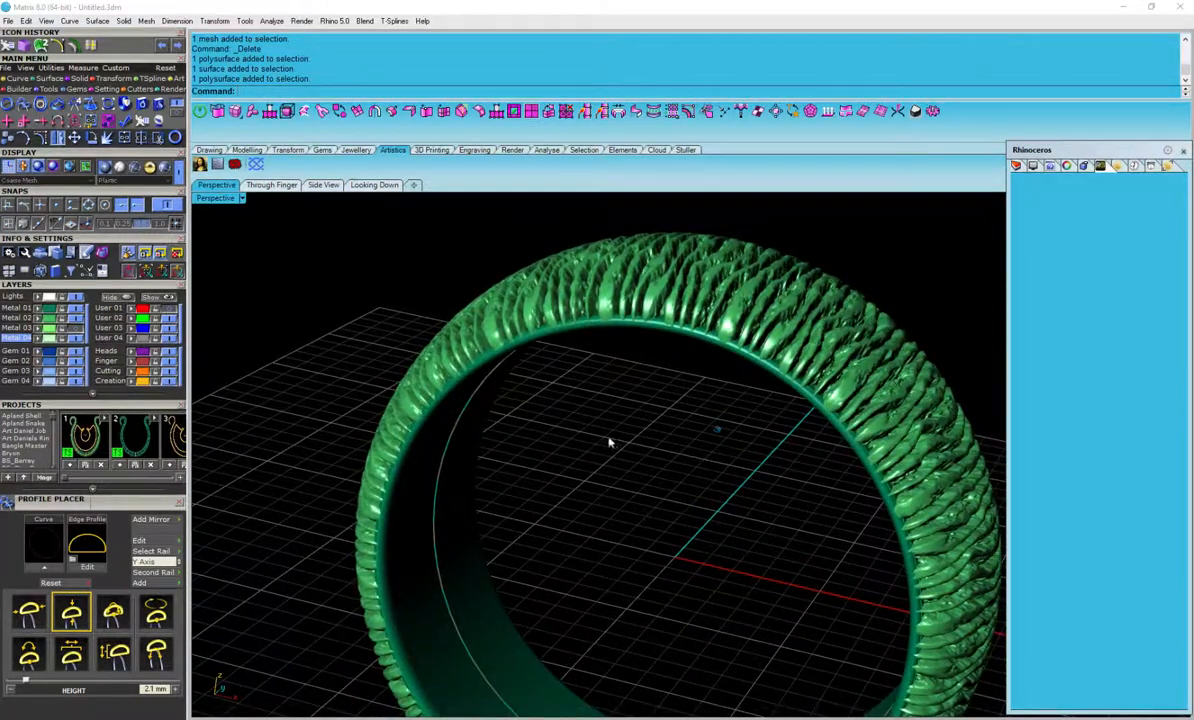
{"action": "right_click_drag", "start_coordinate": [581, 592], "coordinate": [662, 517]}
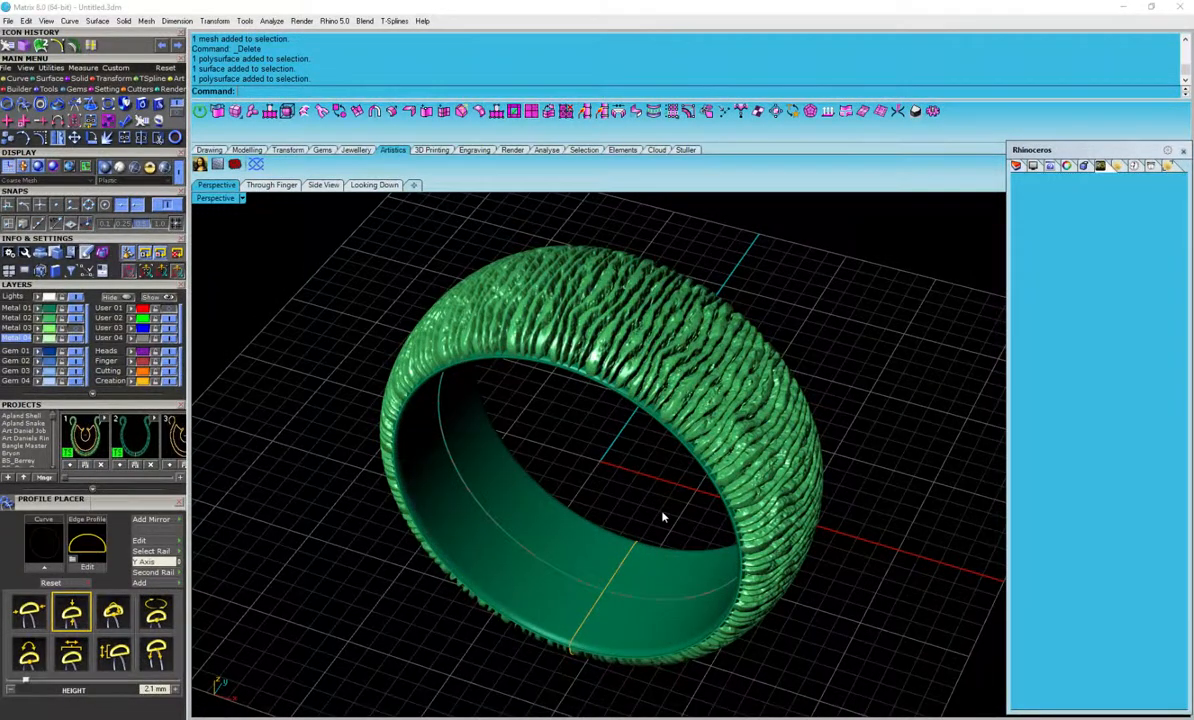